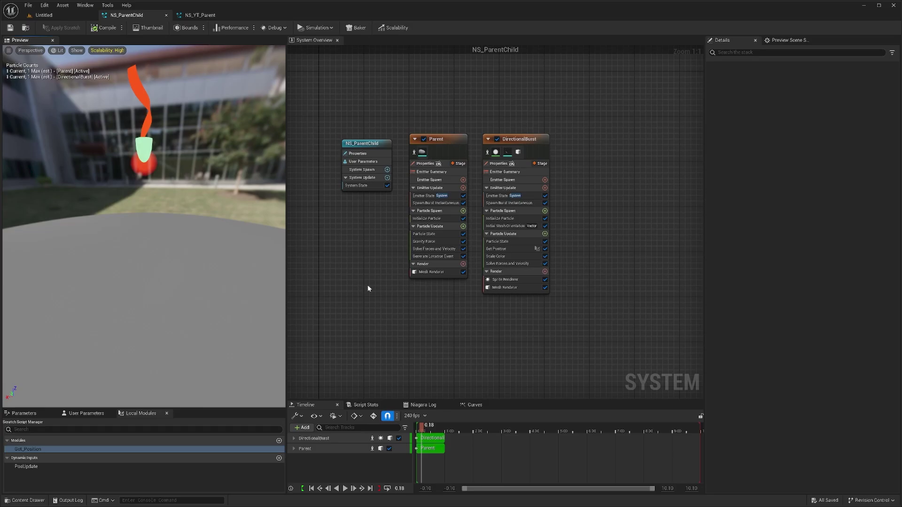
# Step: Switch to the NS_YT_Parent system and scrub and orbit the preview to watch its particle
pyautogui.scroll(-3, 443, 313)
pyautogui.scroll(3, 412, 316)
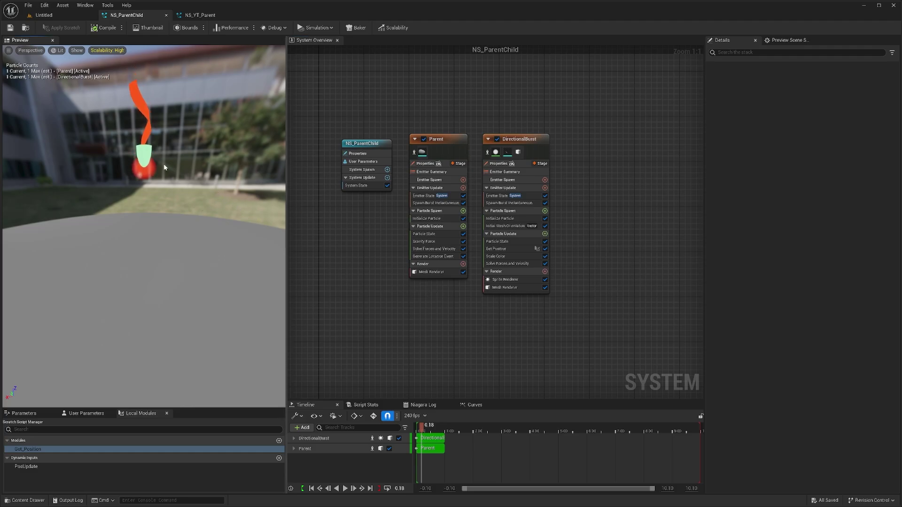
pyautogui.moveTo(422, 426); pyautogui.dragTo(441, 409)
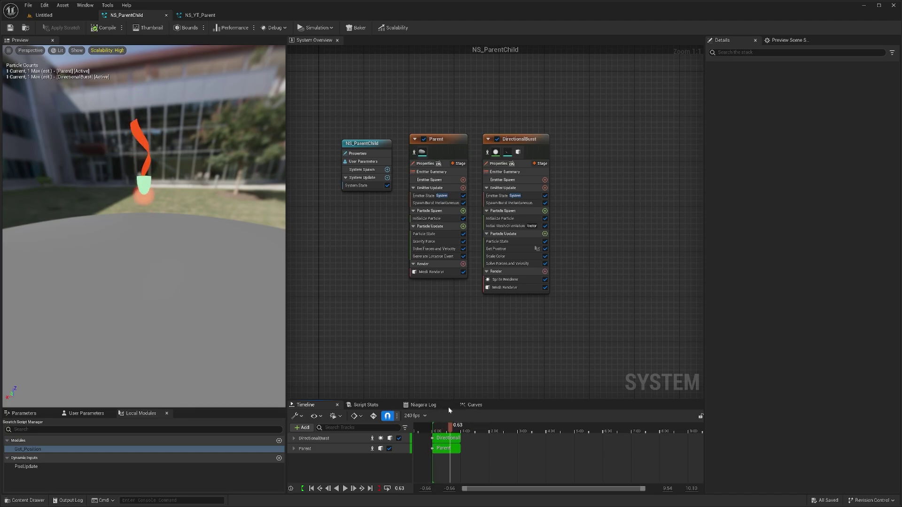
pyautogui.click(202, 15)
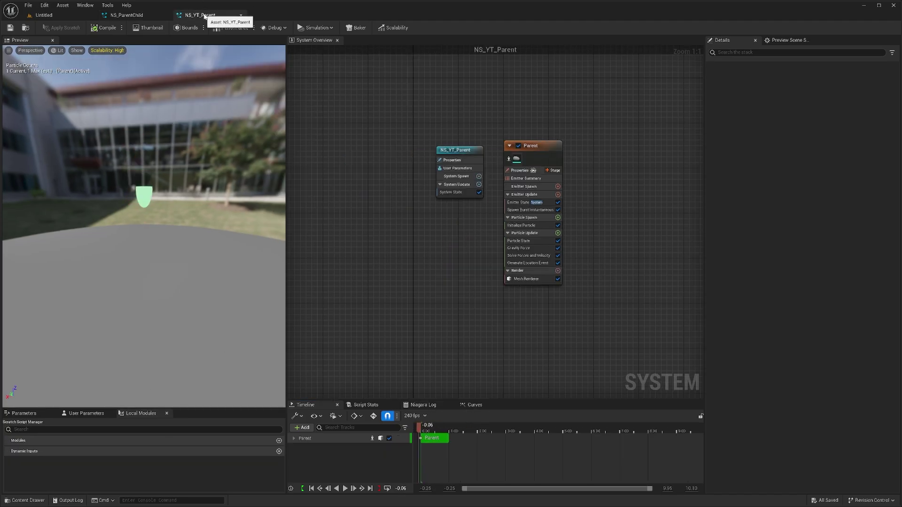
pyautogui.moveTo(427, 289); pyautogui.dragTo(360, 277, button='right')
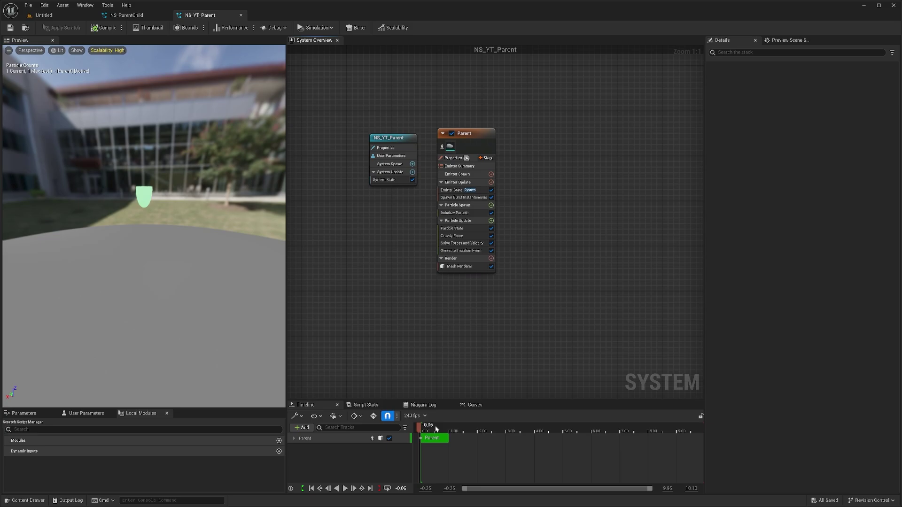
pyautogui.moveTo(436, 429); pyautogui.dragTo(437, 425)
pyautogui.moveTo(143, 212); pyautogui.dragTo(149, 190)
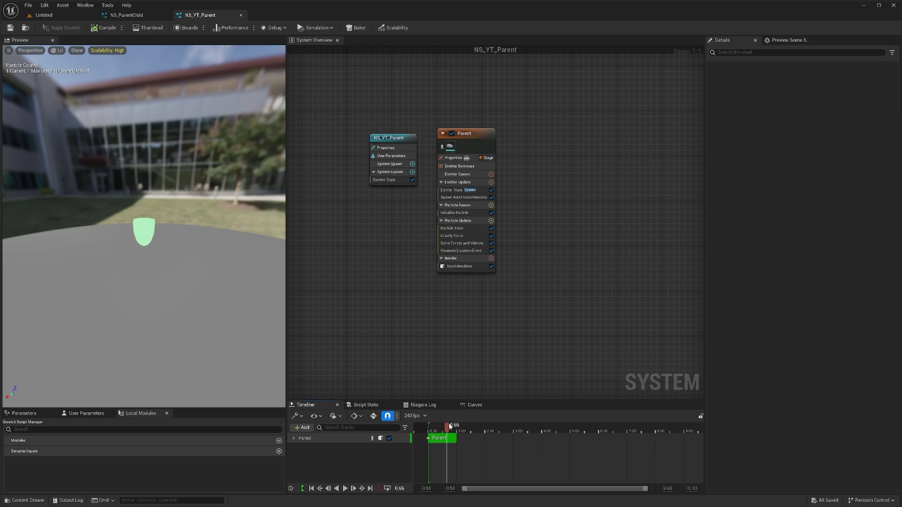
# Step: Inspect Parent's Spawn Burst Instantaneous and Gravity Force (-980 on Z) settings
pyautogui.click(466, 198)
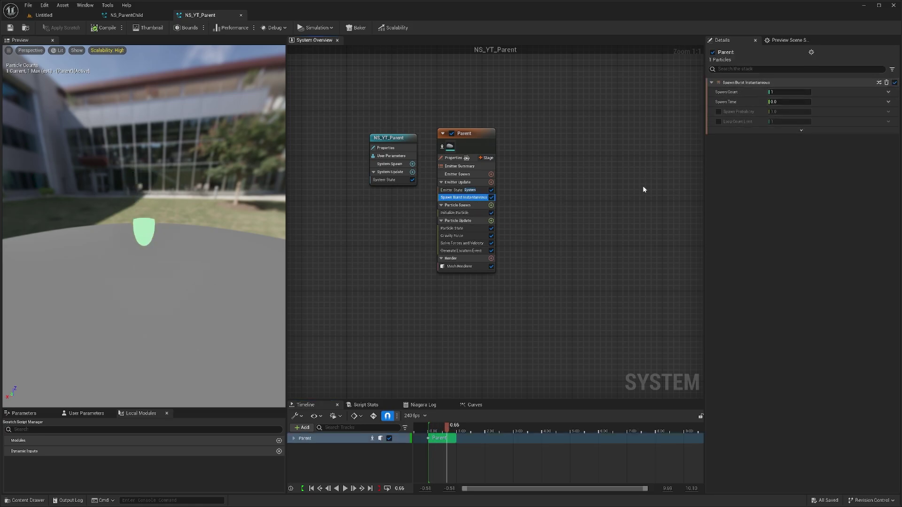
pyautogui.moveTo(614, 209); pyautogui.dragTo(540, 204, button='right')
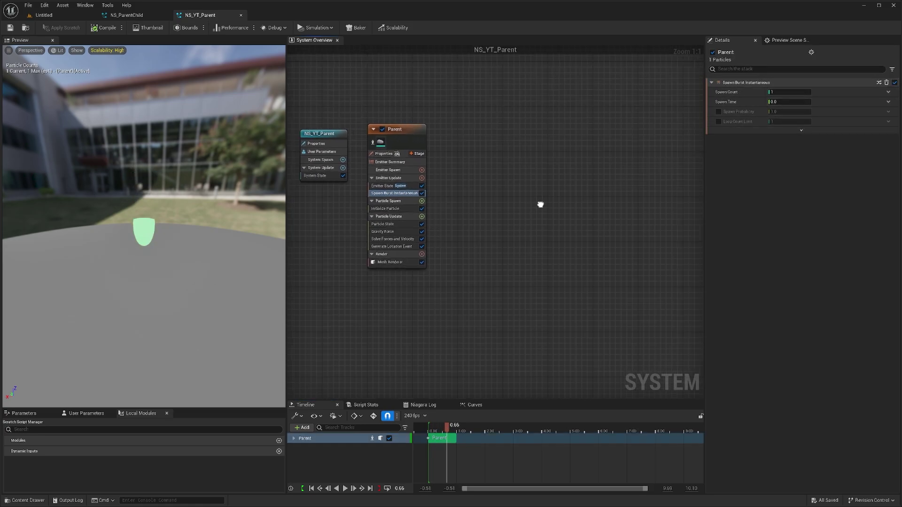
pyautogui.click(387, 232)
pyautogui.moveTo(448, 426)
pyautogui.mouseDown()
pyautogui.moveTo(429, 427)
pyautogui.moveTo(465, 429)
pyautogui.moveTo(445, 425)
pyautogui.mouseUp()
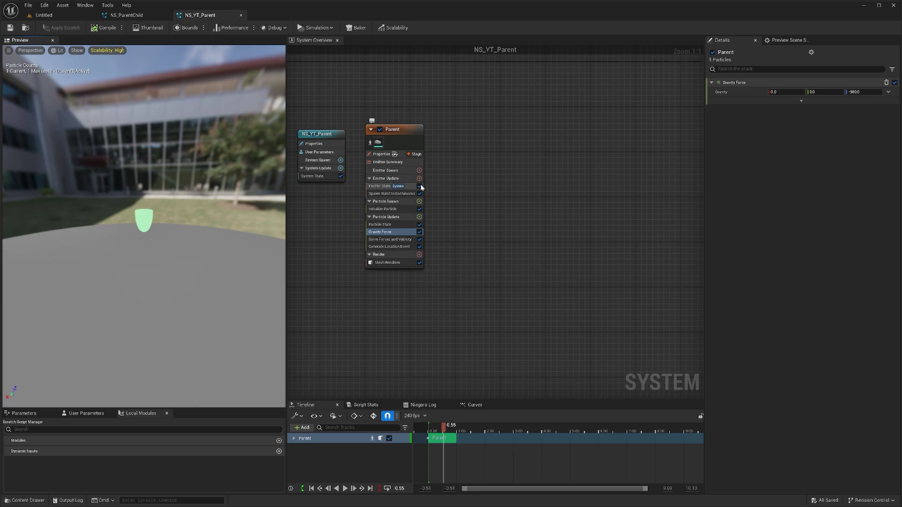
# Step: Add the DirectionalBurst emitter template to the NS_YT_Parent system
pyautogui.rightClick(488, 144)
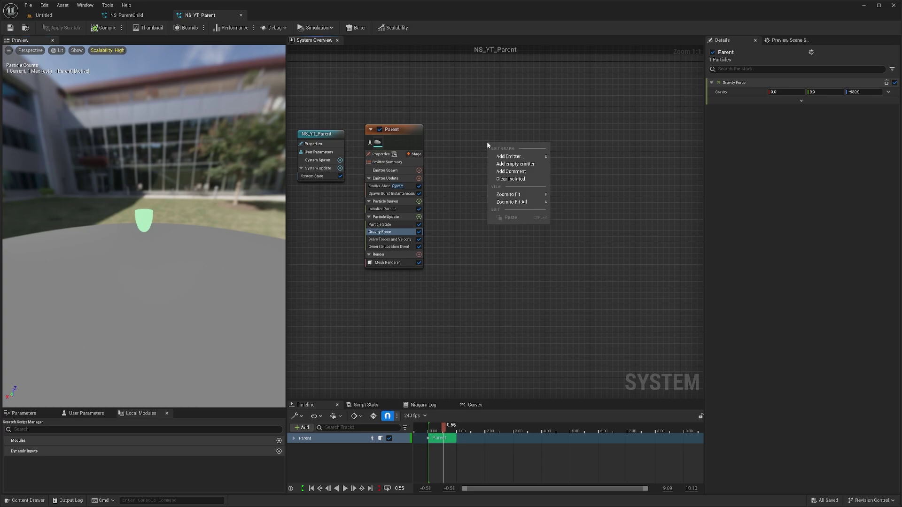
pyautogui.click(517, 158)
pyautogui.scroll(-2, 400, 190)
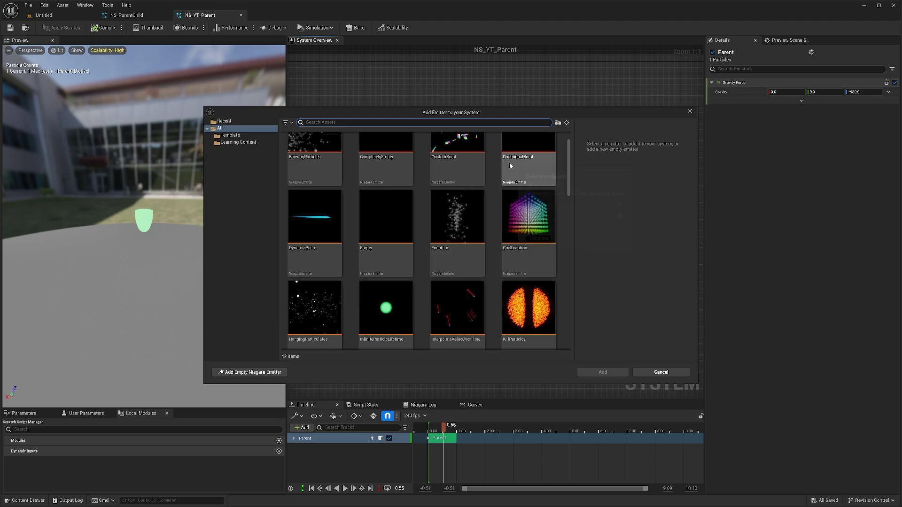
pyautogui.click(528, 160)
pyautogui.click(602, 372)
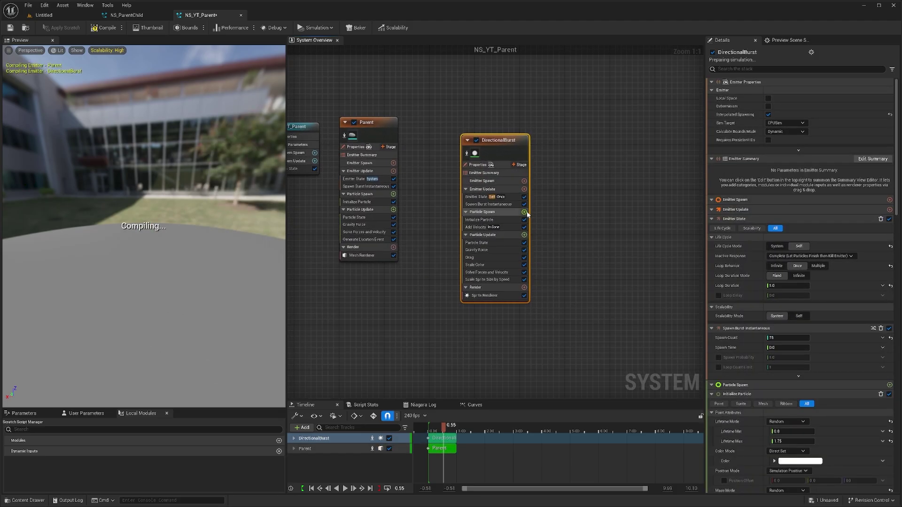
# Step: Select DirectionalBurst's Scale Sprite Size by Speed, Scale Color, Drag and Gravity Force modules
pyautogui.click(488, 280)
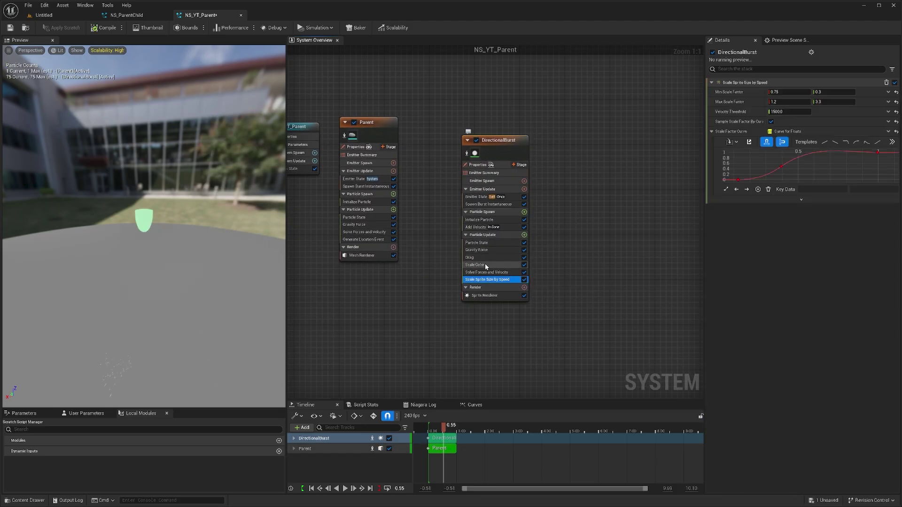
pyautogui.keyDown('ctrl'); pyautogui.click(485, 264); pyautogui.keyUp('ctrl')
pyautogui.keyDown('ctrl'); pyautogui.click(486, 257); pyautogui.keyUp('ctrl')
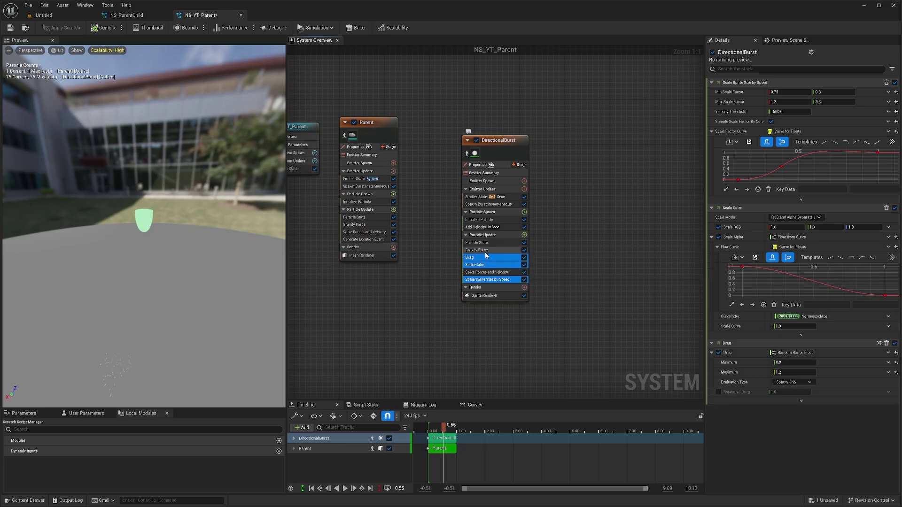
pyautogui.keyDown('ctrl'); pyautogui.click(485, 251); pyautogui.keyUp('ctrl')
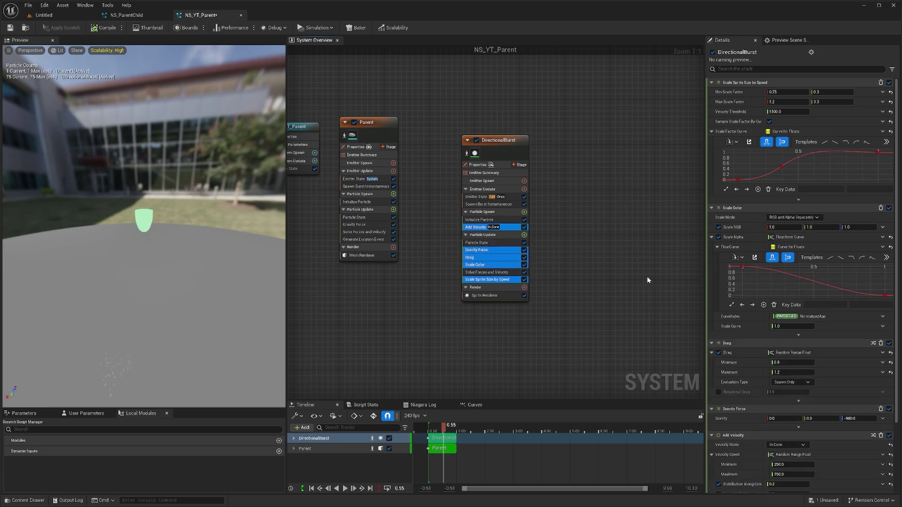
# Step: Delete the selected modules and check DirectionalBurst's Spawn Burst Instantaneous settings
pyautogui.press('Delete')
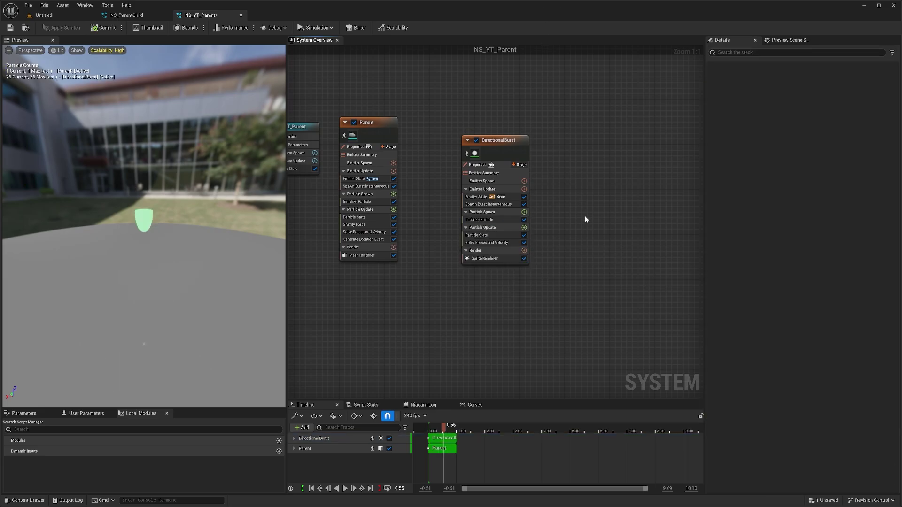
pyautogui.moveTo(584, 216); pyautogui.dragTo(550, 190, button='right')
pyautogui.click(491, 198)
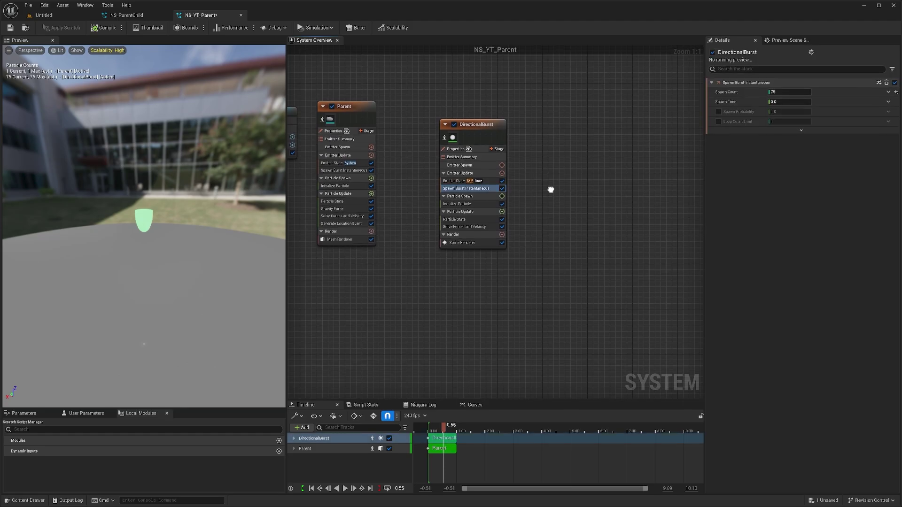
# Step: Add Spawn Particles from Other Emitter, fix its dependency, and bind it to Parent
pyautogui.click(501, 173)
pyautogui.write('spa')
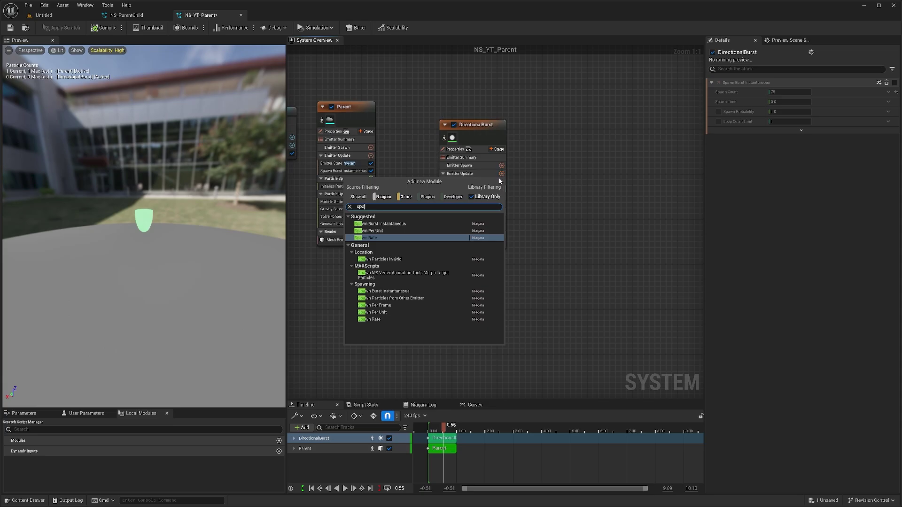
pyautogui.click(421, 299)
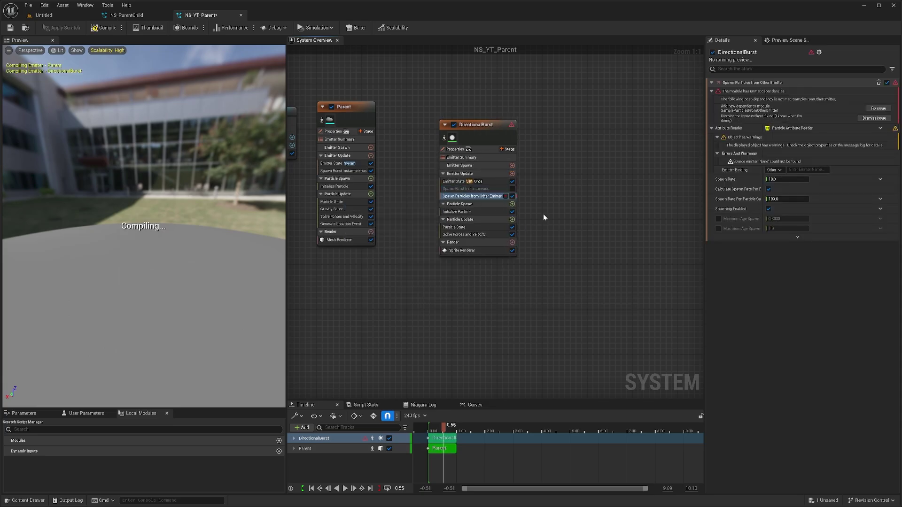
pyautogui.click(878, 108)
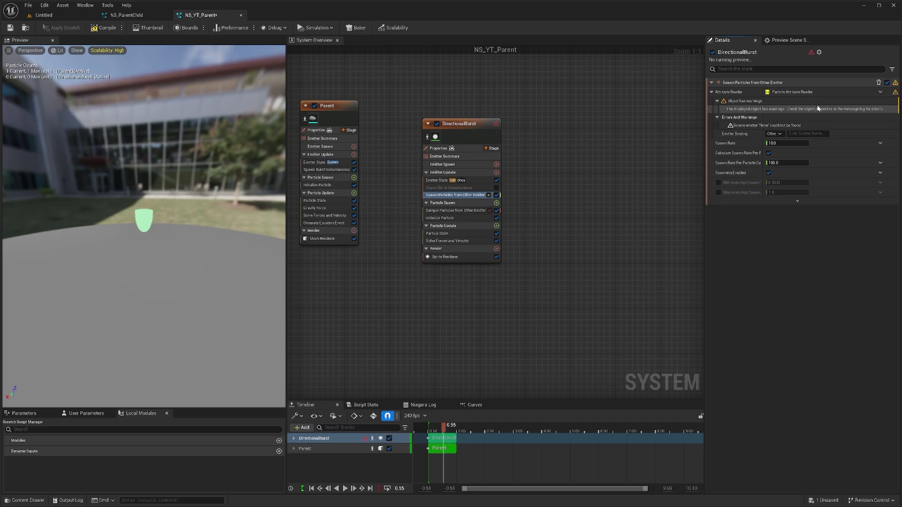
pyautogui.click(808, 134)
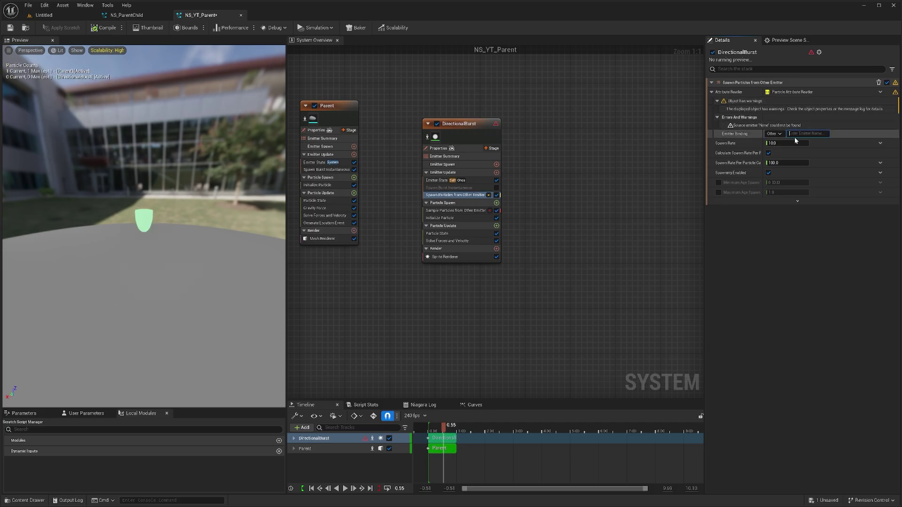
pyautogui.write('Parent')
pyautogui.click(794, 141)
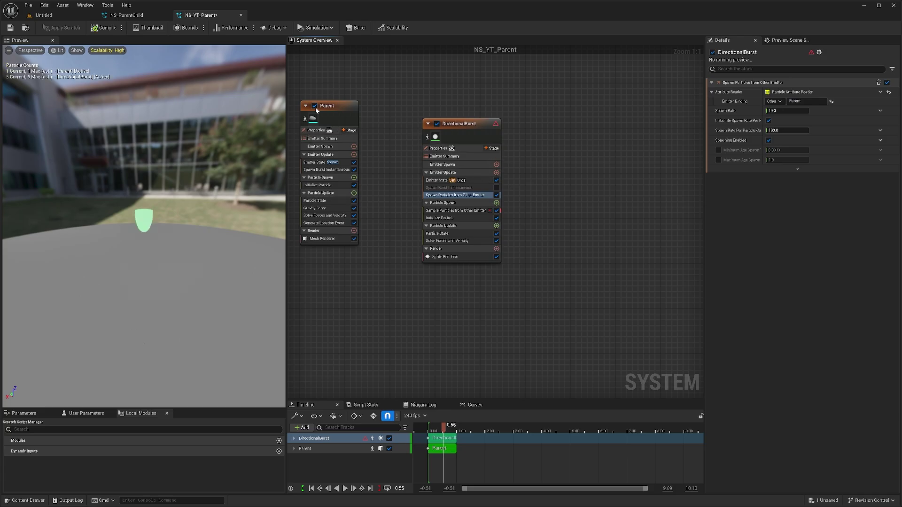
pyautogui.moveTo(553, 179); pyautogui.dragTo(563, 182, button='right')
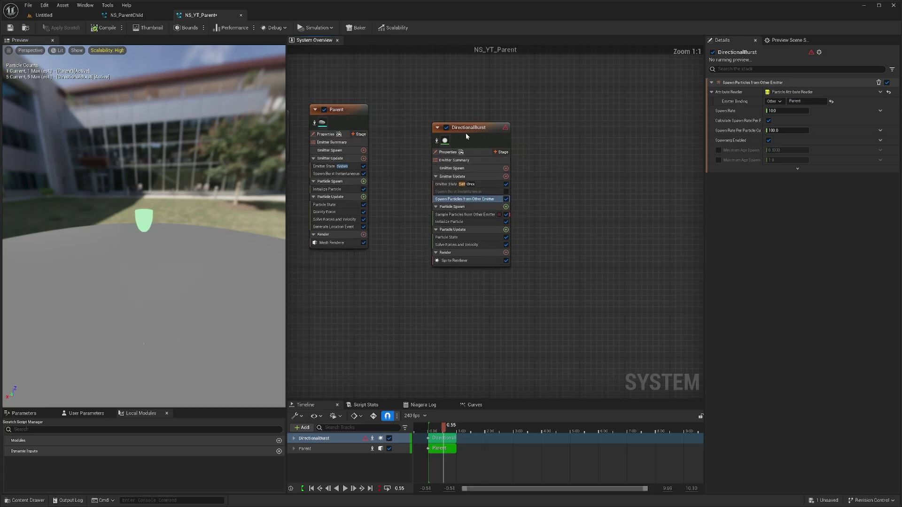
pyautogui.moveTo(469, 129); pyautogui.dragTo(450, 116)
# Step: Fix the Sample Particles from Other Emitter module order and review its settings
pyautogui.rightClick(546, 199)
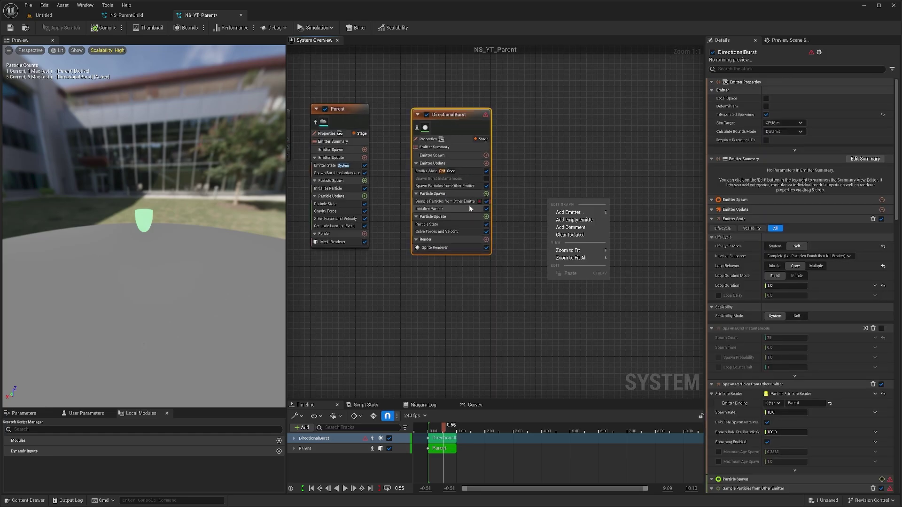
pyautogui.click(449, 195)
pyautogui.click(449, 201)
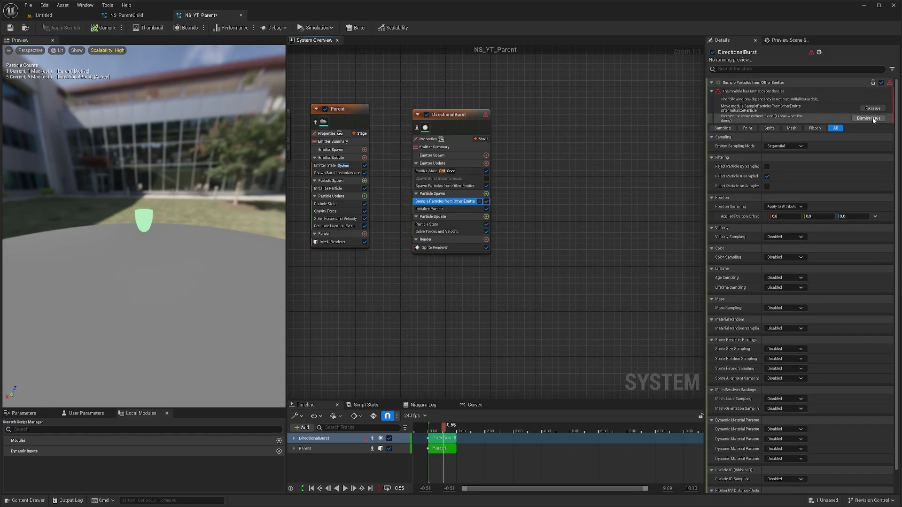
pyautogui.click(872, 109)
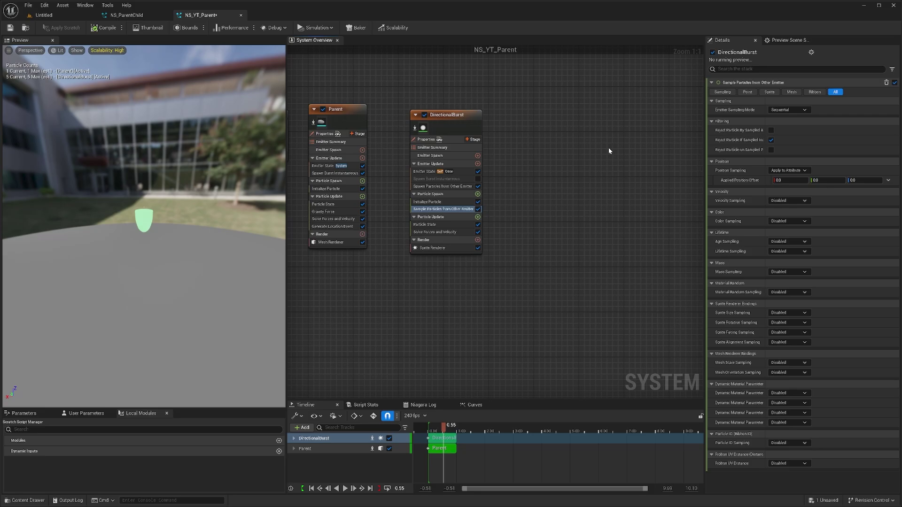
pyautogui.click(722, 91)
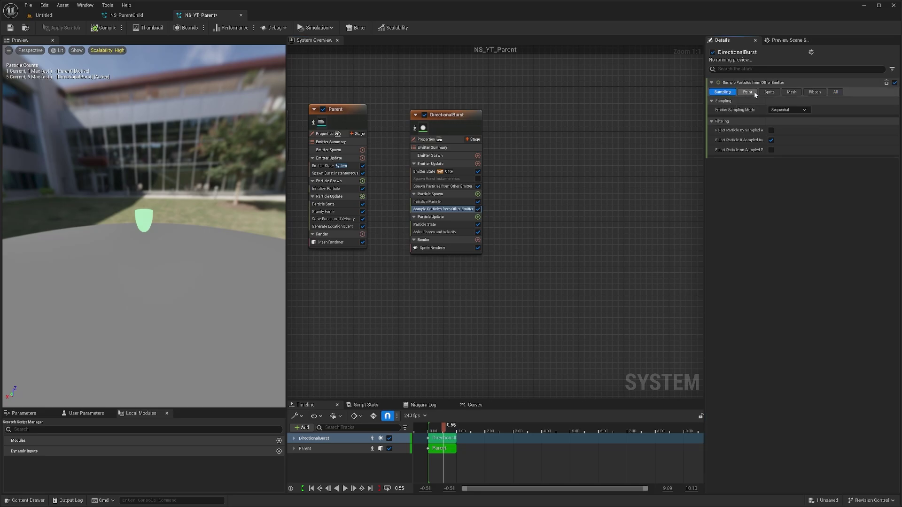
pyautogui.click(747, 92)
pyautogui.click(453, 194)
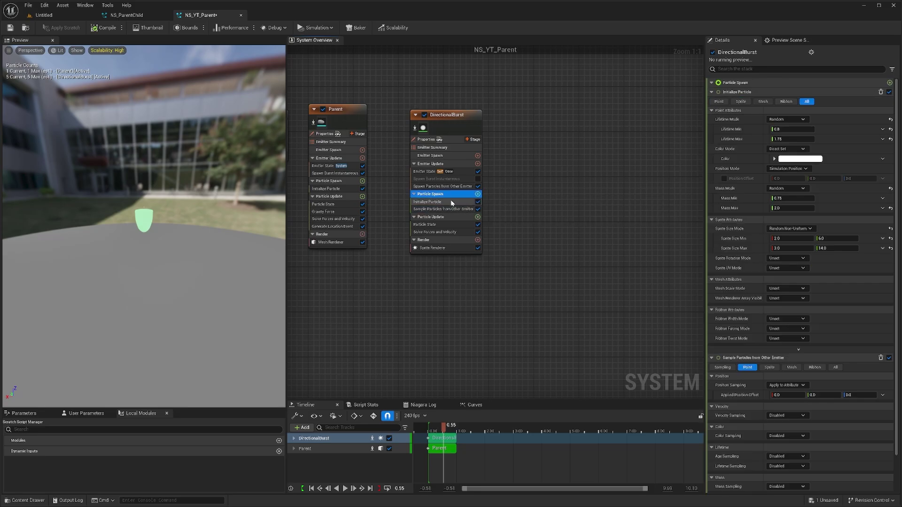
# Step: Set DirectionalBurst's Initialize Particle sprite size mode to Uniform with size 20
pyautogui.click(437, 202)
pyautogui.click(792, 219)
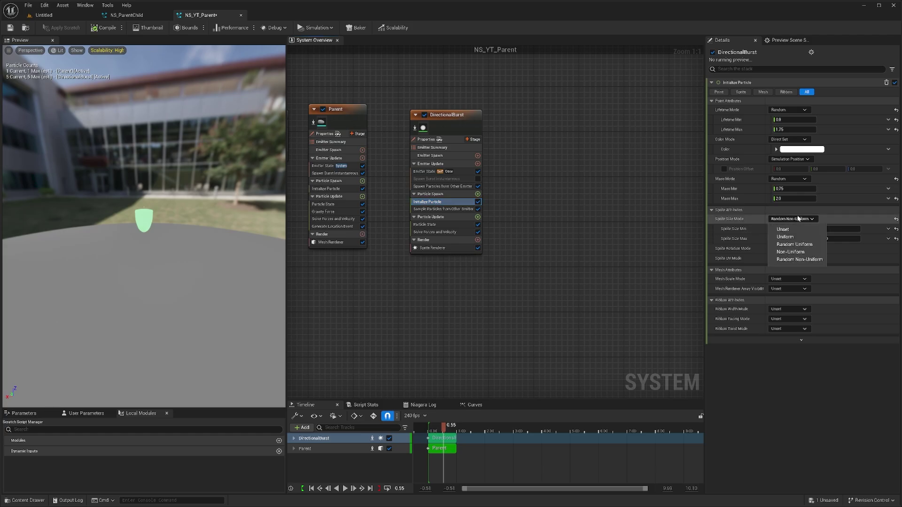
pyautogui.click(793, 237)
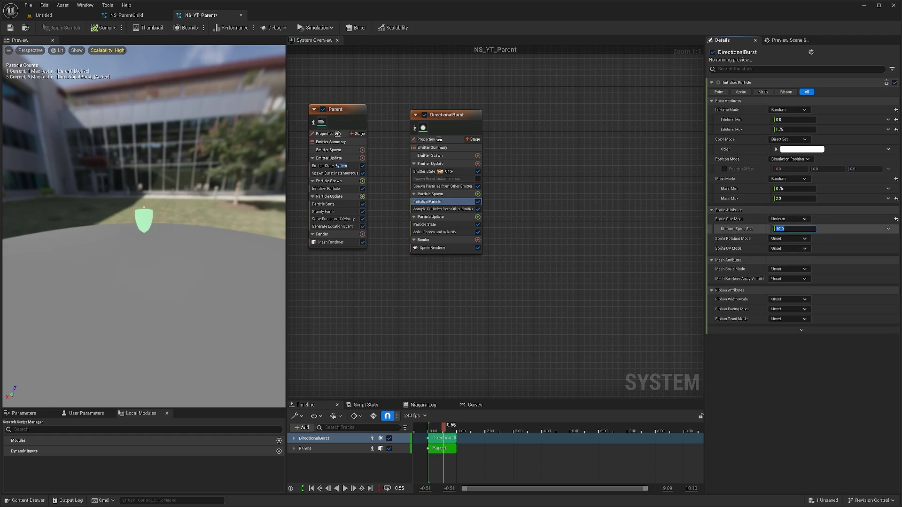
pyautogui.write('20')
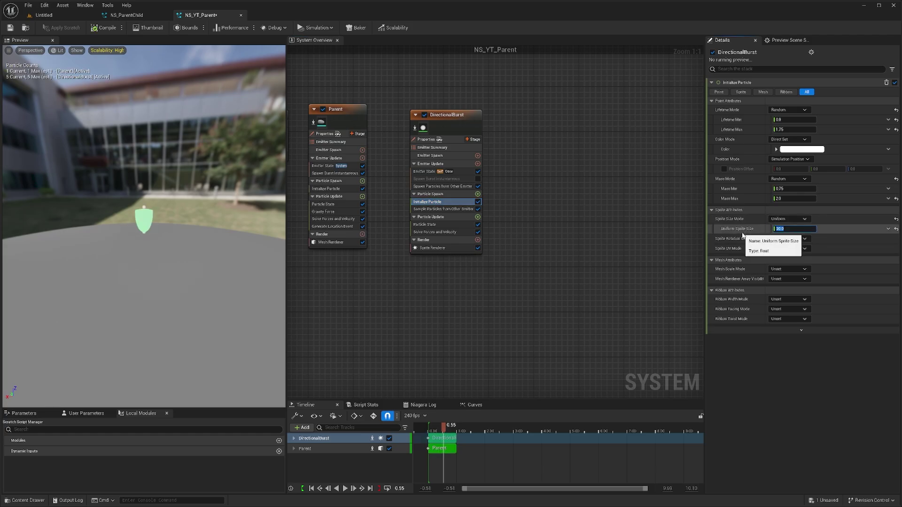
pyautogui.click(612, 189)
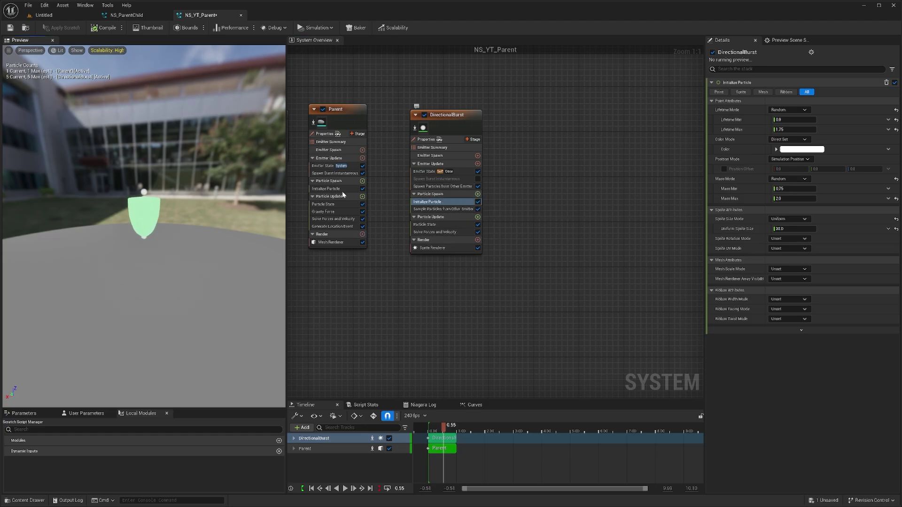
# Step: Set DirectionalBurst's particle lifetime to min 2 and max 4, then replay the preview
pyautogui.moveTo(435, 432); pyautogui.dragTo(468, 435)
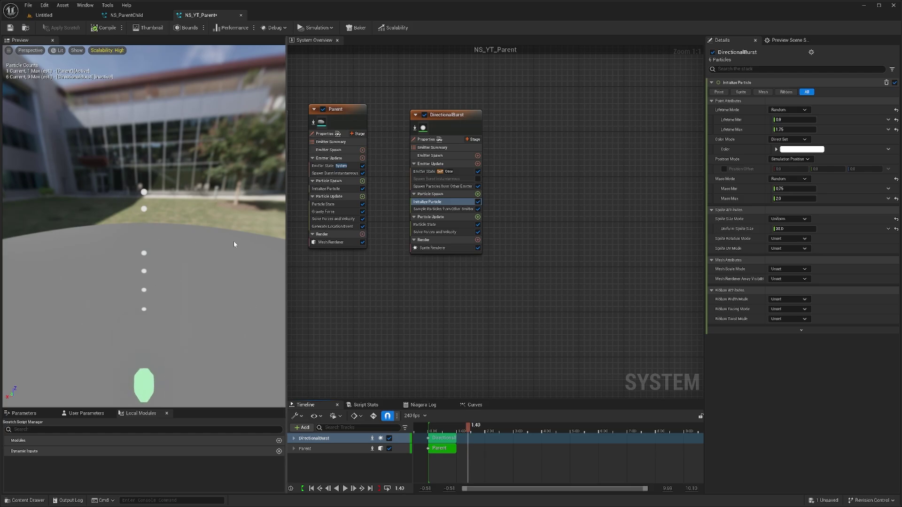
pyautogui.click(442, 186)
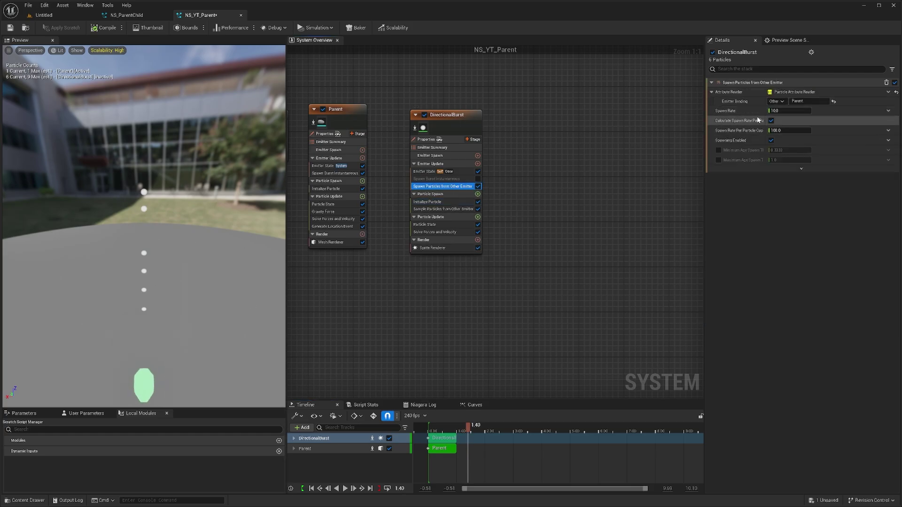
pyautogui.click(427, 202)
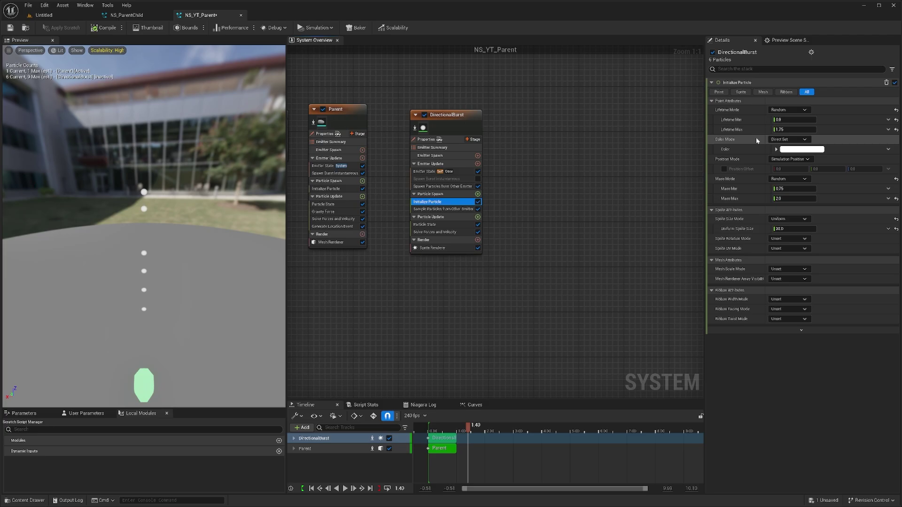
pyautogui.click(782, 120)
pyautogui.write('2')
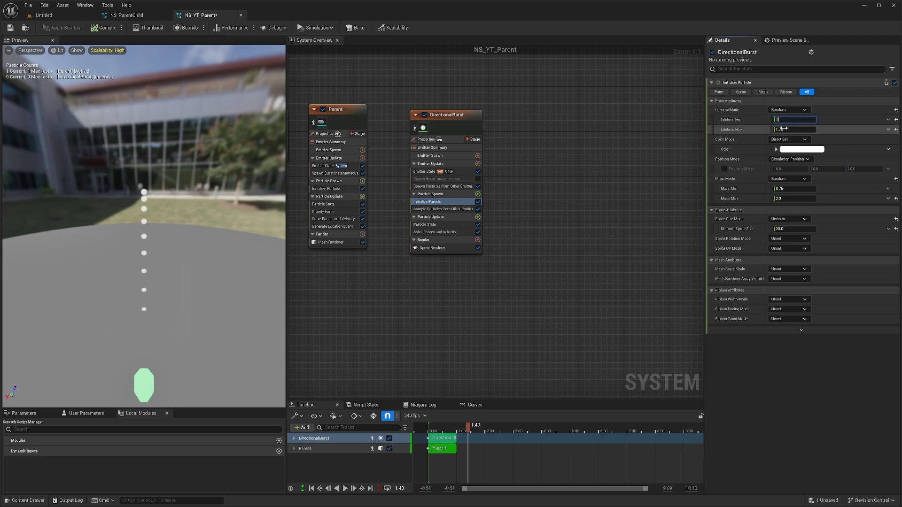
pyautogui.write('4')
pyautogui.press('Return')
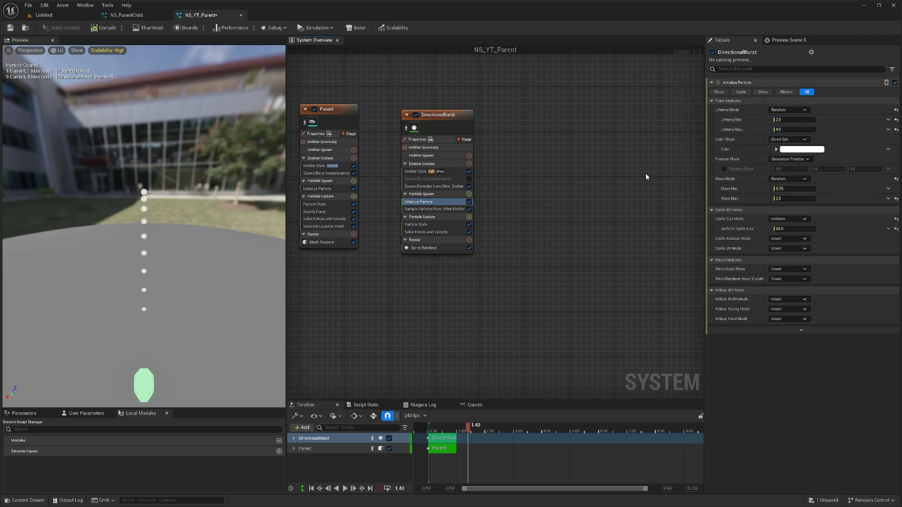
pyautogui.moveTo(429, 429); pyautogui.dragTo(459, 426)
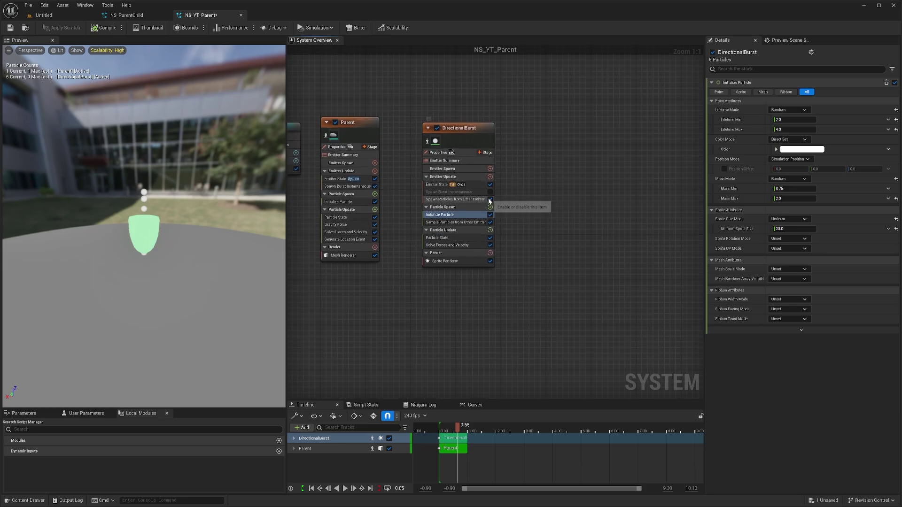
# Step: Disable the spawn-from and sample-from other emitter modules, then check Parent's location event
pyautogui.click(496, 199)
pyautogui.click(496, 222)
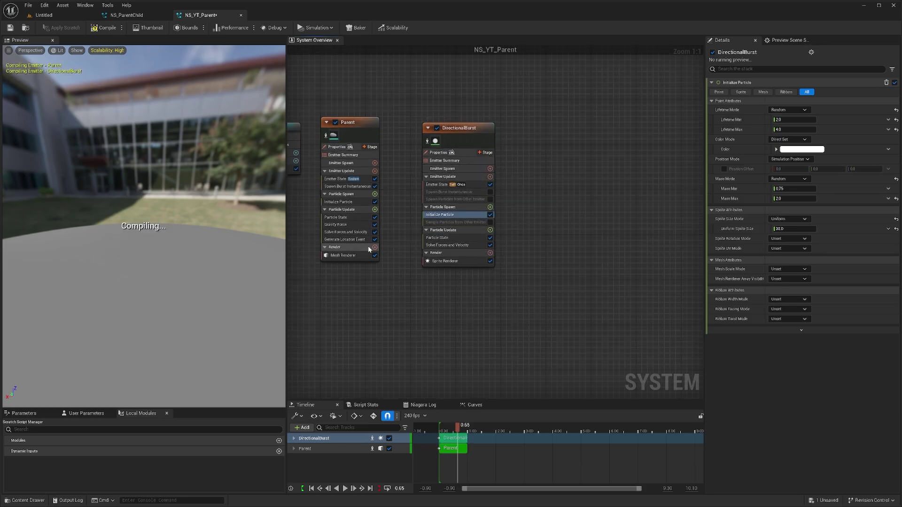
pyautogui.click(350, 239)
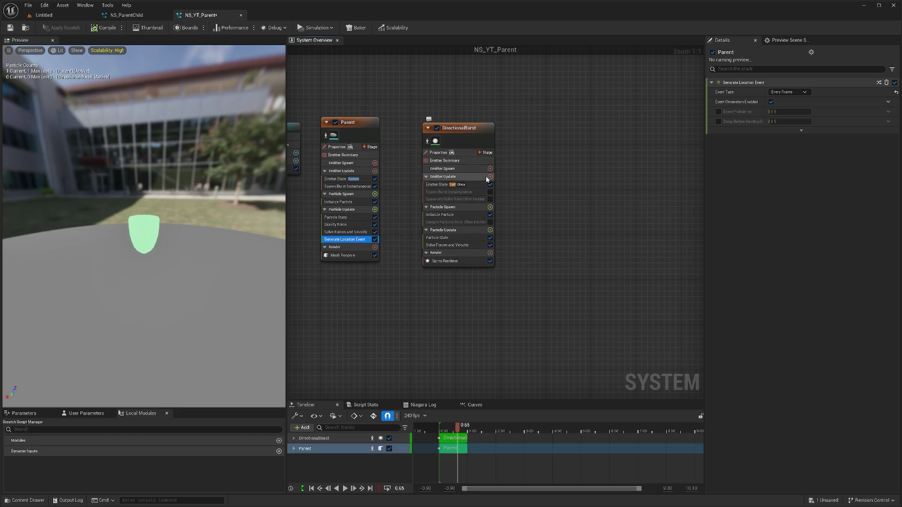
# Step: Add an Event Handler stage sourcing Parent's LocationEvent in Spawned Particles mode
pyautogui.click(486, 153)
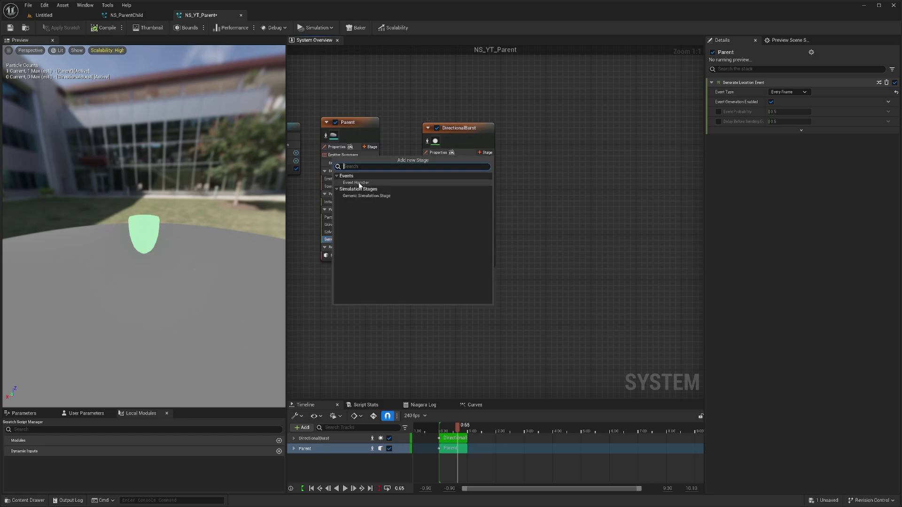
pyautogui.click(357, 188)
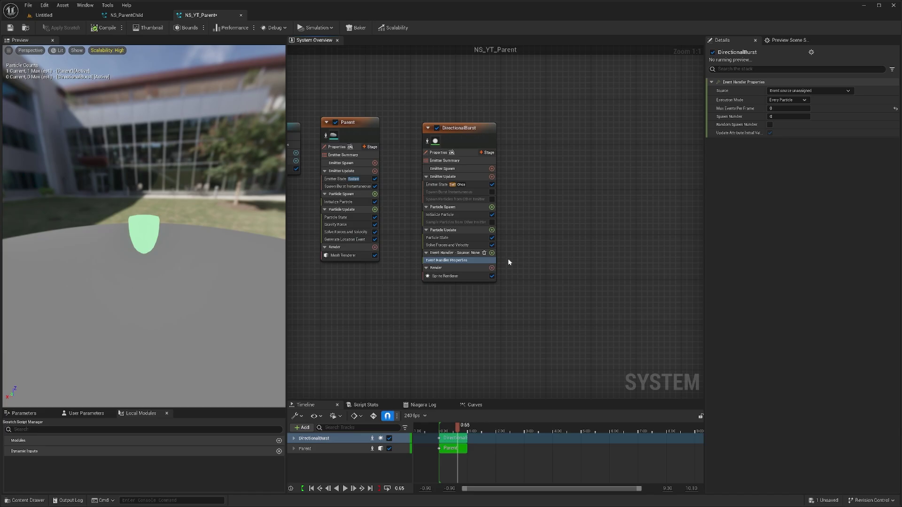
pyautogui.click(801, 91)
pyautogui.click(792, 115)
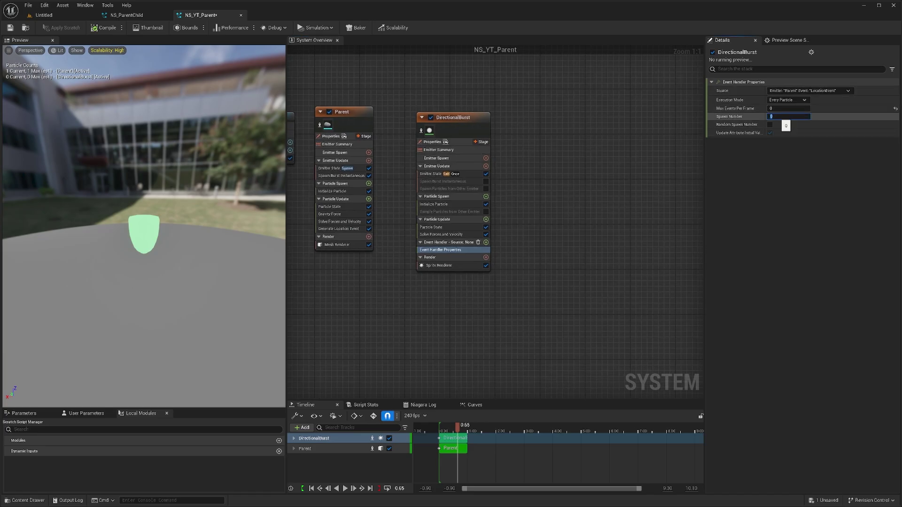
pyautogui.click(781, 100)
pyautogui.click(798, 116)
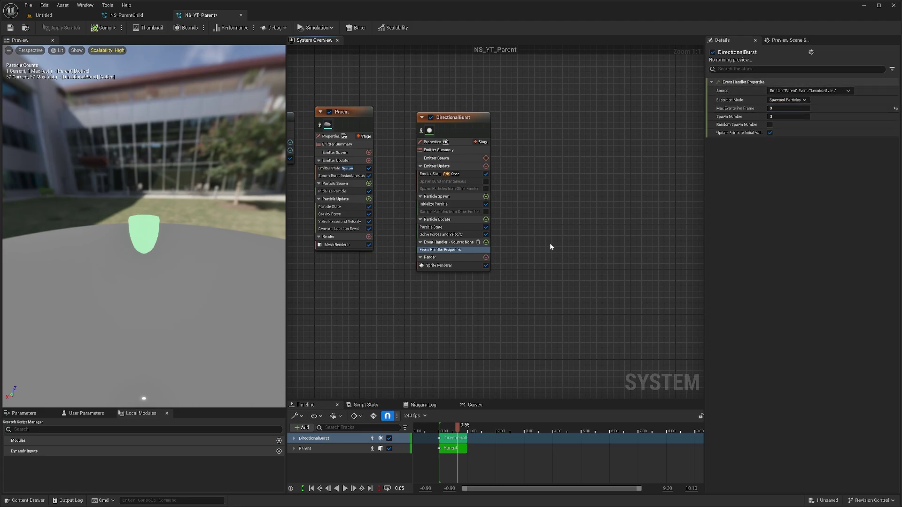
pyautogui.moveTo(554, 246); pyautogui.dragTo(548, 225, button='right')
pyautogui.moveTo(457, 424); pyautogui.dragTo(475, 427)
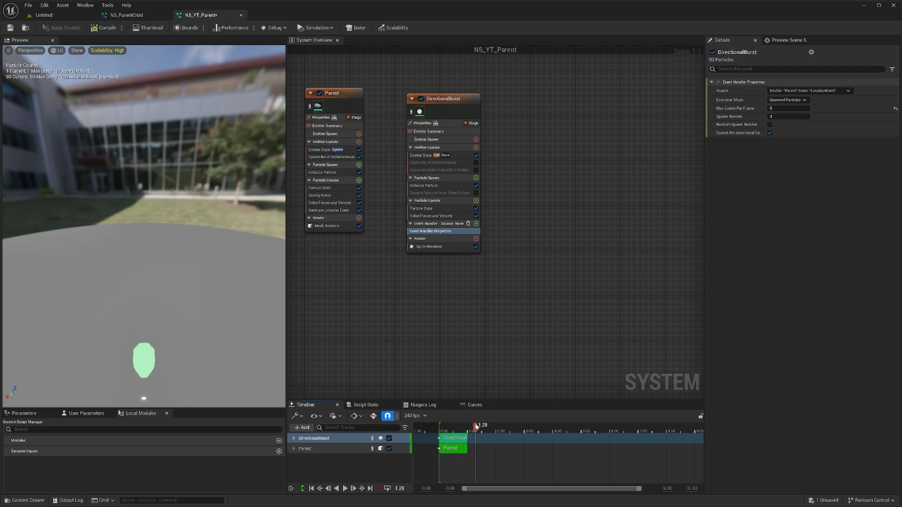
# Step: Add a Receive Location Event module to the event handler and scrub to see the trail
pyautogui.click(476, 223)
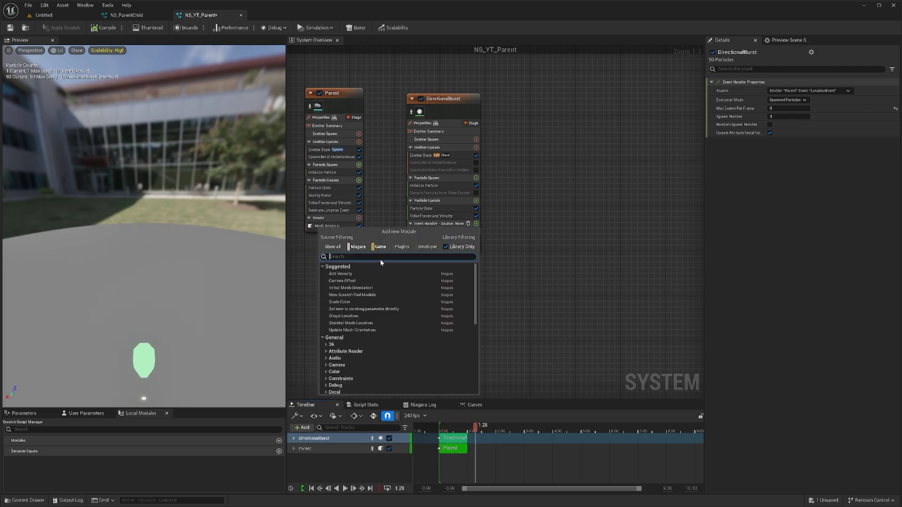
pyautogui.write('location')
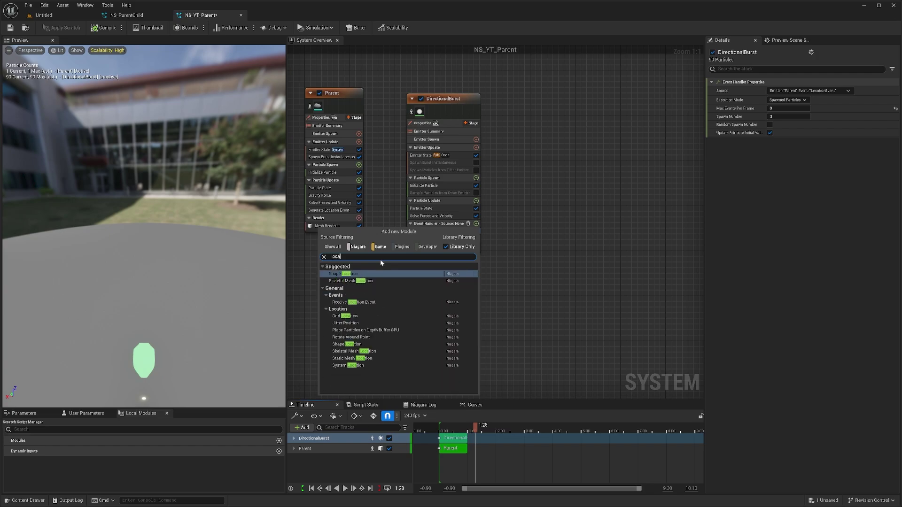
pyautogui.click(350, 303)
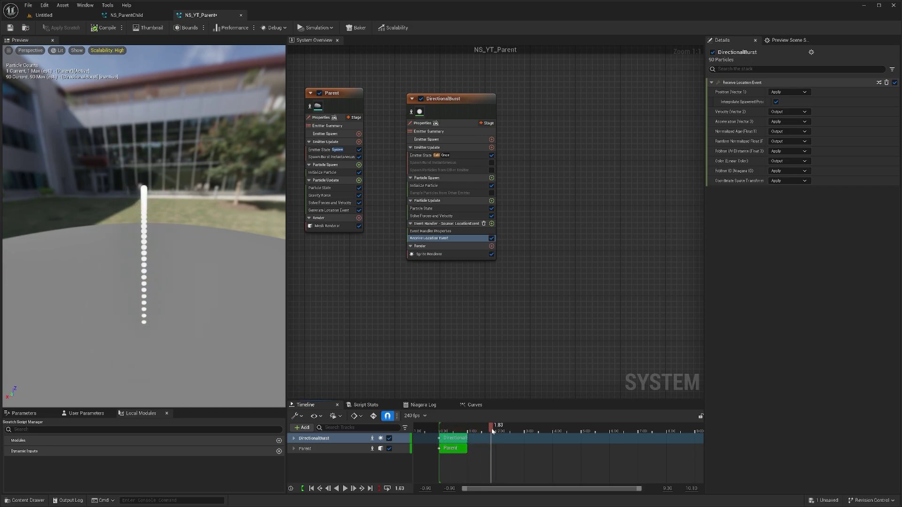
pyautogui.moveTo(441, 424); pyautogui.dragTo(463, 424)
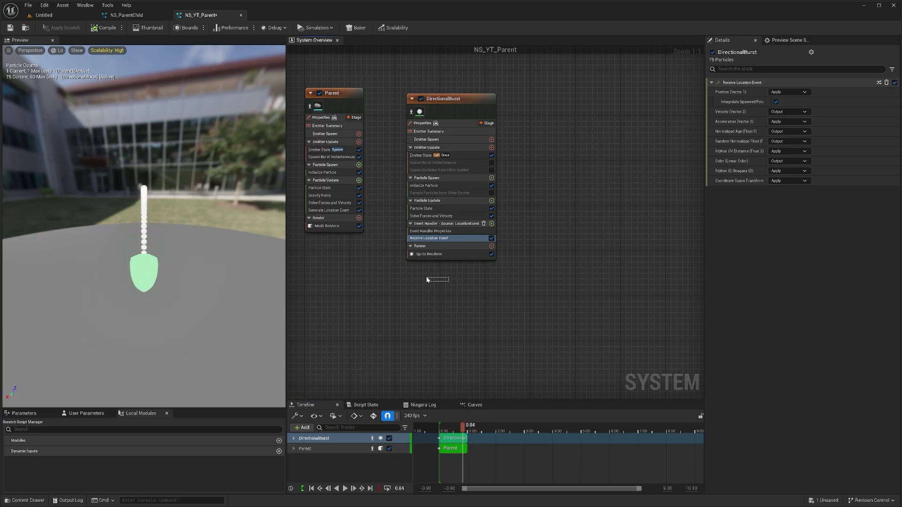
# Step: Set DirectionalBurst's Emitter State to Infinite loop and System life cycle mode, then preview the stream
pyautogui.click(450, 232)
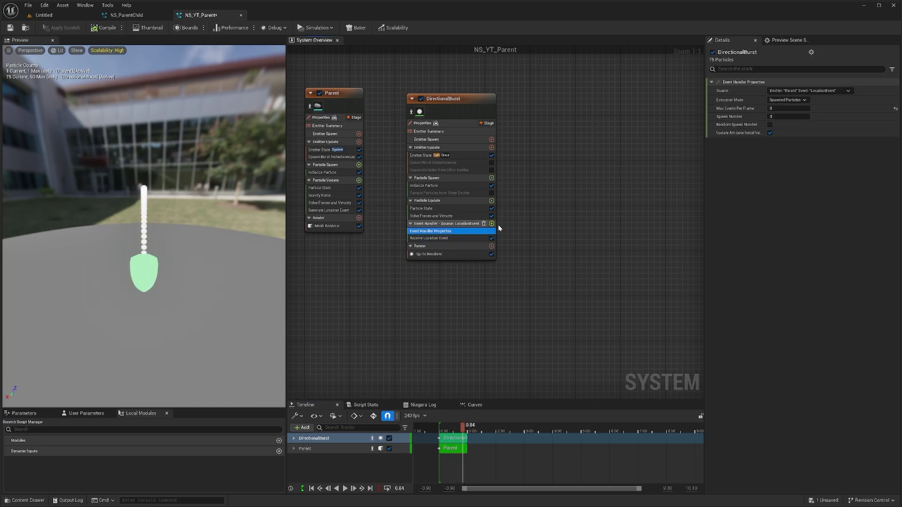
pyautogui.moveTo(600, 187); pyautogui.dragTo(662, 161, button='right')
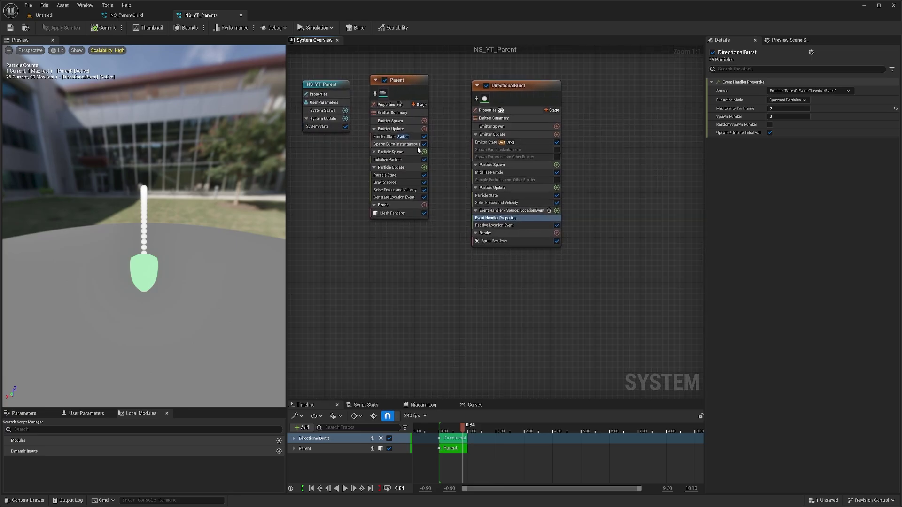
pyautogui.click(505, 142)
pyautogui.click(778, 129)
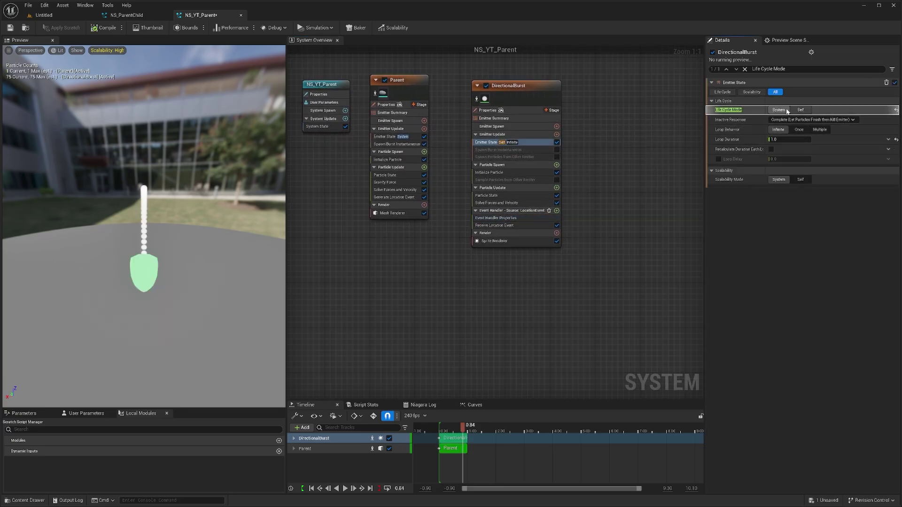
pyautogui.click(778, 109)
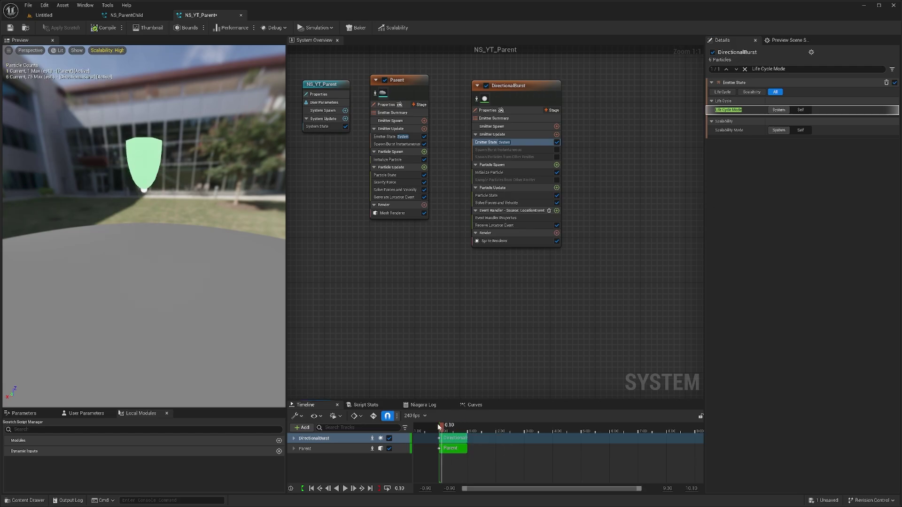
pyautogui.moveTo(437, 423); pyautogui.dragTo(502, 430)
pyautogui.moveTo(155, 225); pyautogui.dragTo(184, 248)
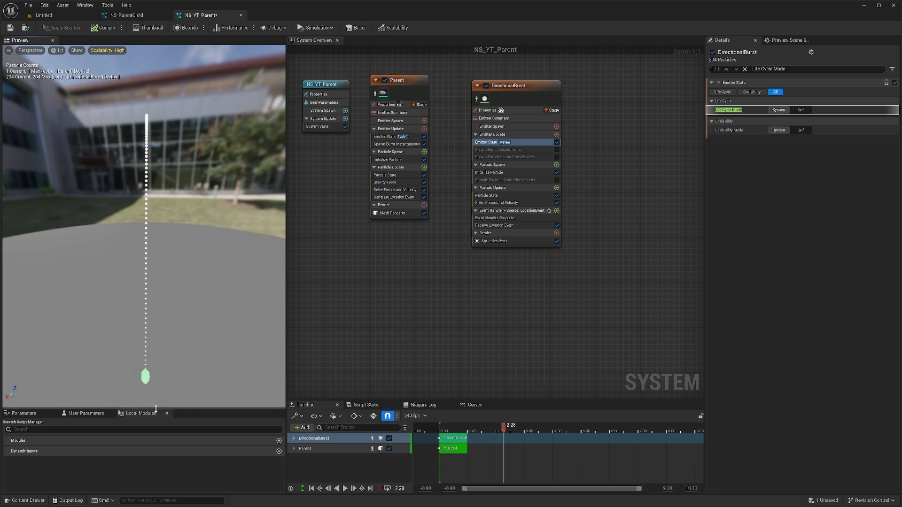
pyautogui.moveTo(443, 430); pyautogui.dragTo(453, 430)
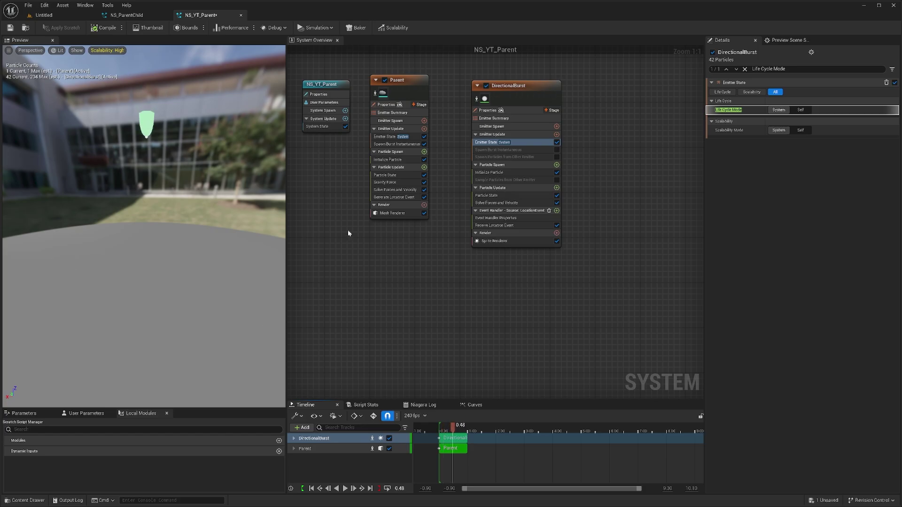
pyautogui.moveTo(543, 268); pyautogui.dragTo(524, 299, button='right')
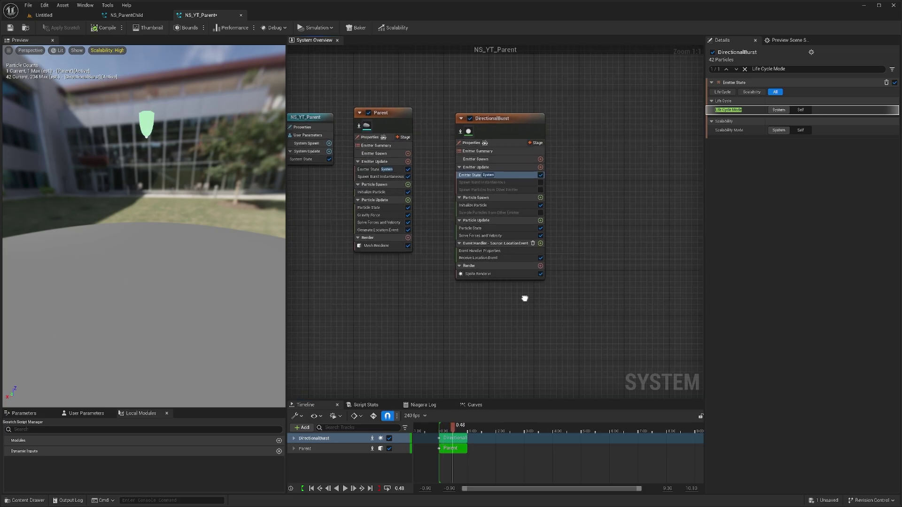
# Step: Add a sprite renderer to Parent and switch its sprite size mode to Uniform
pyautogui.click(408, 237)
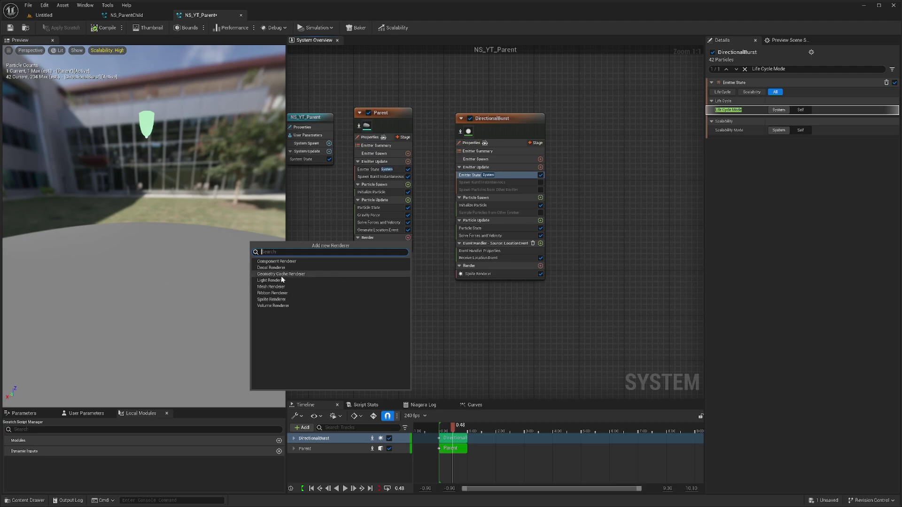
pyautogui.click(282, 300)
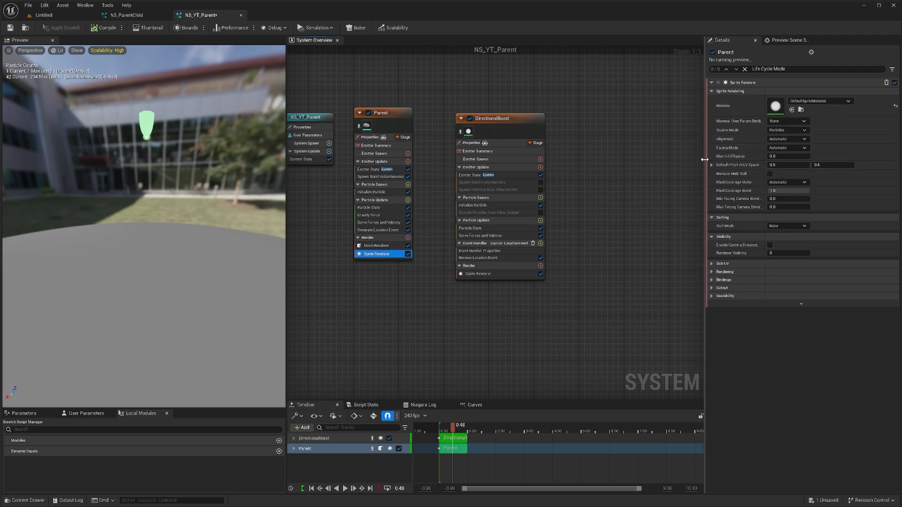
pyautogui.click(371, 192)
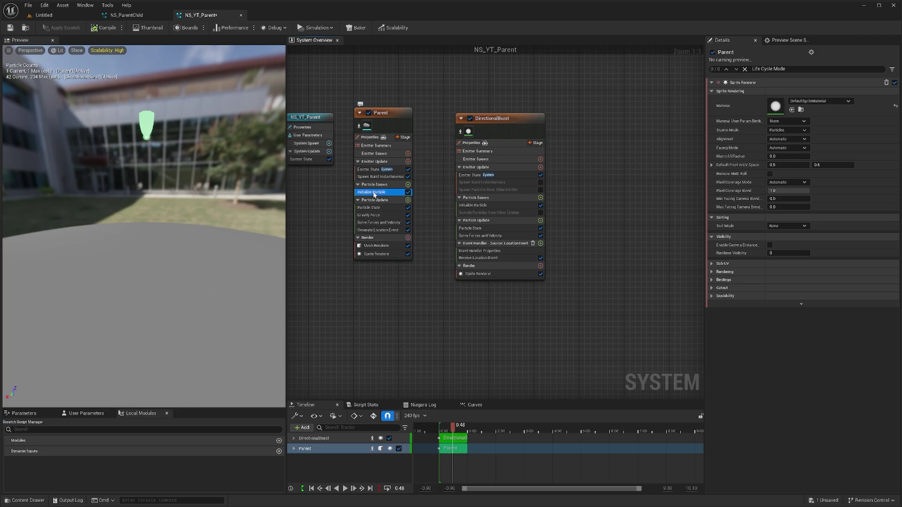
pyautogui.click(787, 199)
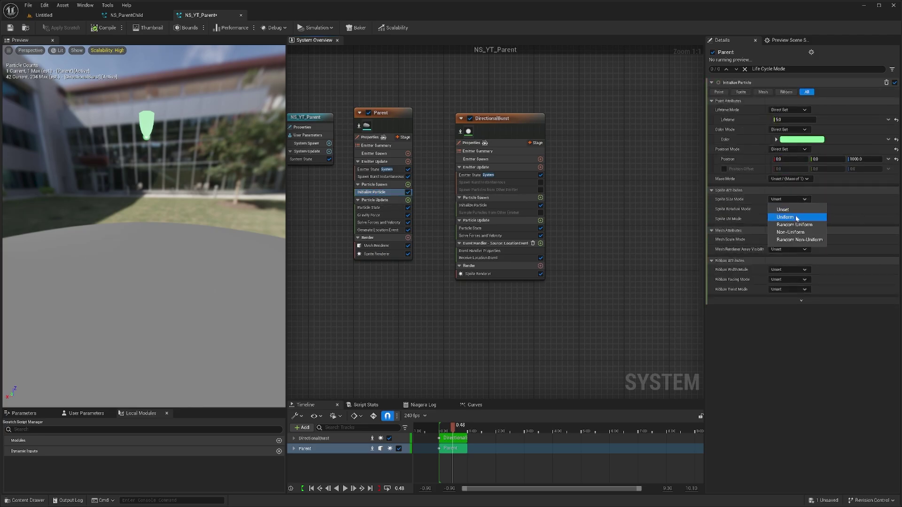
pyautogui.click(796, 217)
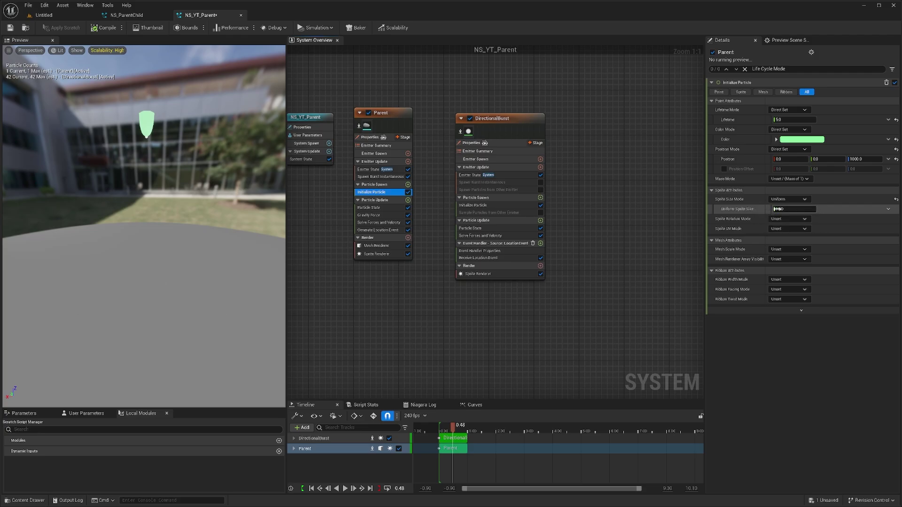
# Step: Raise Parent's uniform sprite size to about 213 and scrub the preview to 0.63
pyautogui.moveTo(793, 209); pyautogui.dragTo(845, 209)
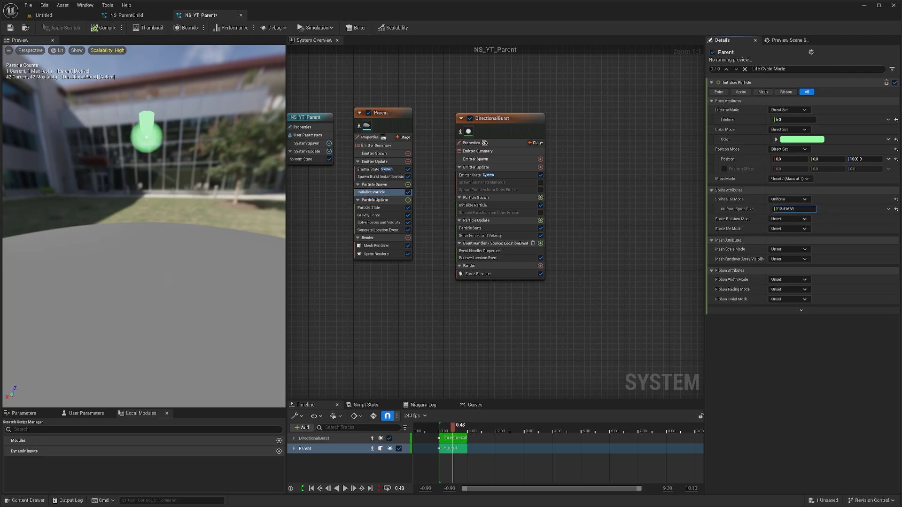
pyautogui.click(454, 426)
pyautogui.moveTo(455, 426)
pyautogui.mouseDown()
pyautogui.moveTo(488, 426)
pyautogui.moveTo(458, 423)
pyautogui.mouseUp()
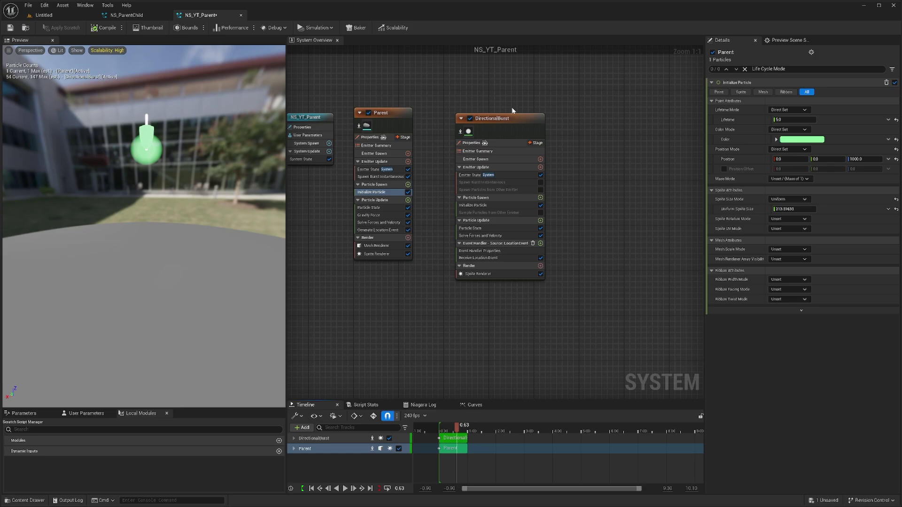
pyautogui.click(453, 219)
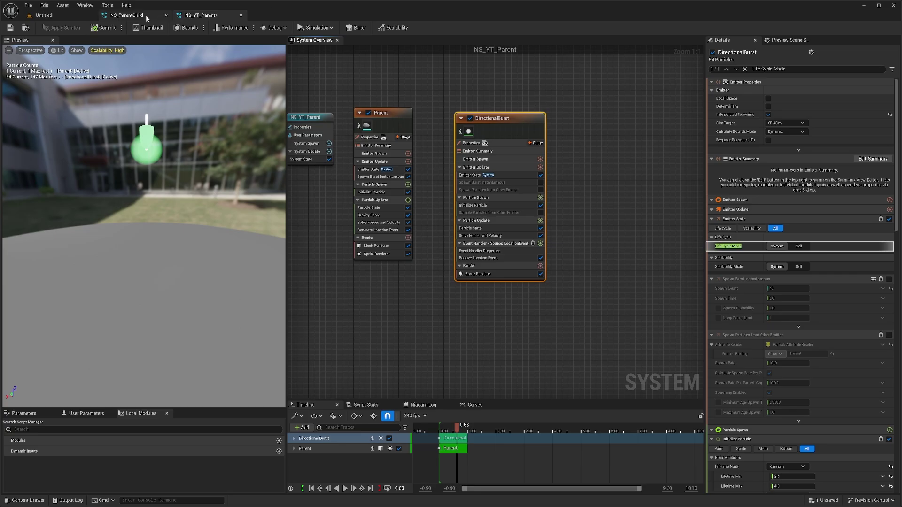
# Step: Compare with NS_ParentChild, then delete Parent's Sprite Renderer in NS_YT_Parent
pyautogui.click(126, 15)
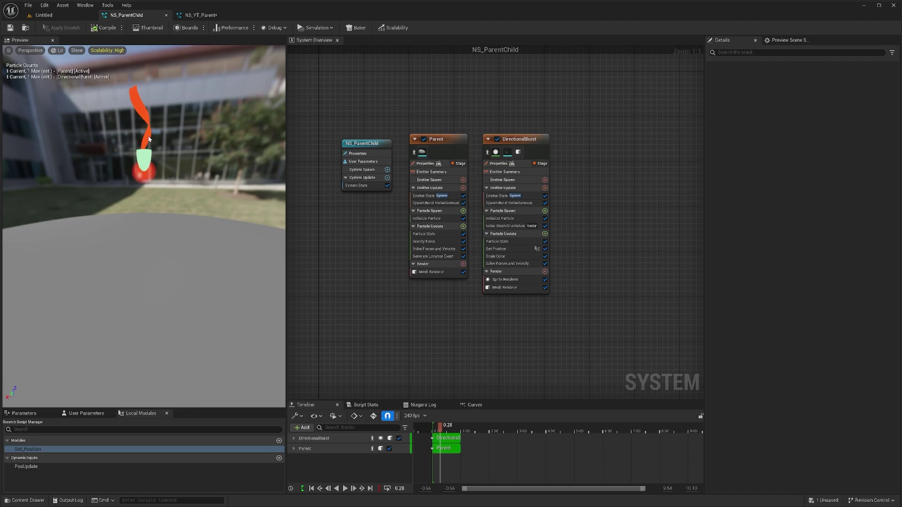
pyautogui.click(216, 15)
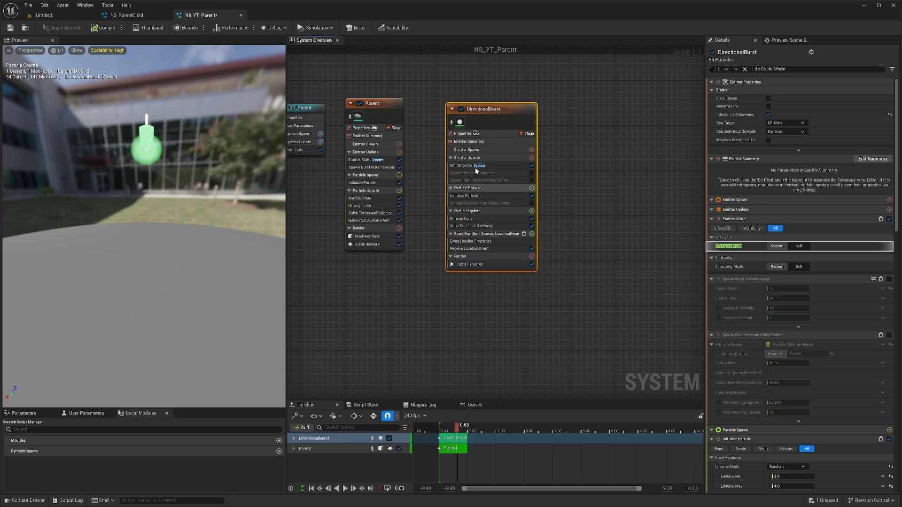
pyautogui.click(368, 245)
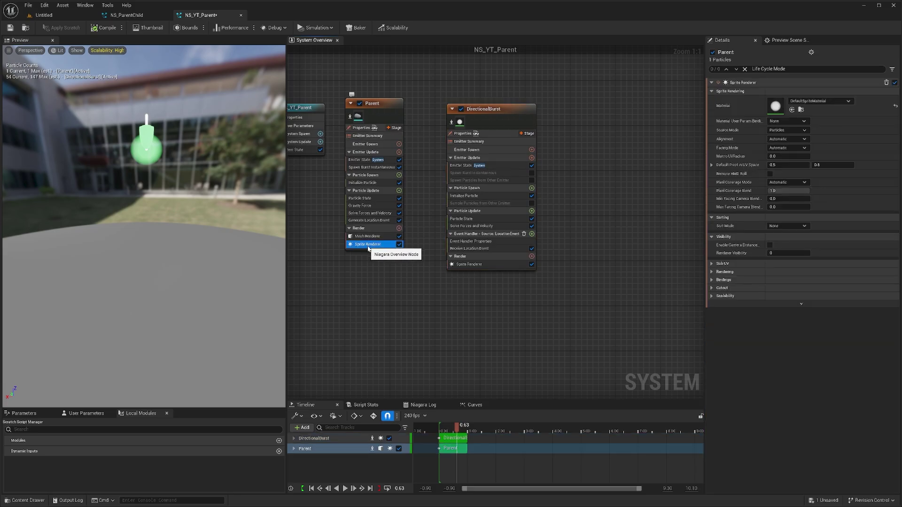
pyautogui.press('Delete')
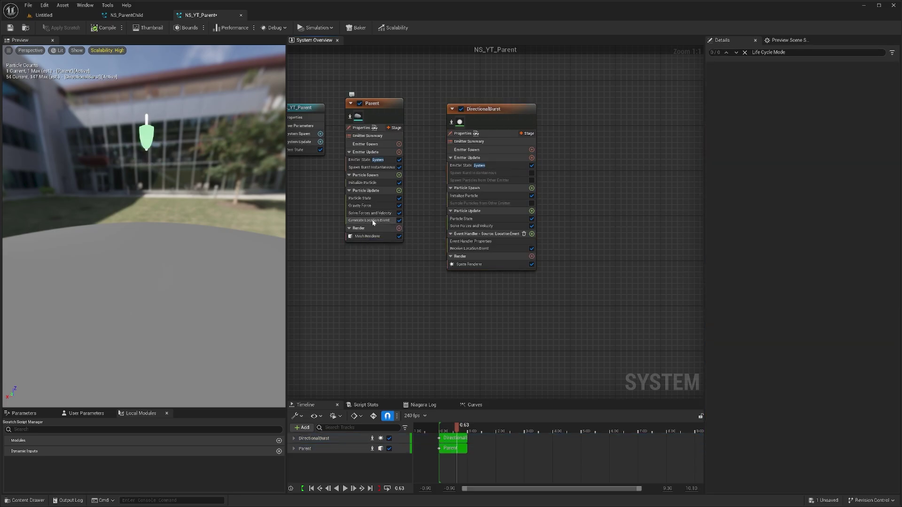
# Step: Delete DirectionalBurst's LocationEvent handler and both disabled other-emitter modules
pyautogui.click(524, 234)
pyautogui.click(477, 203)
pyautogui.press('Delete')
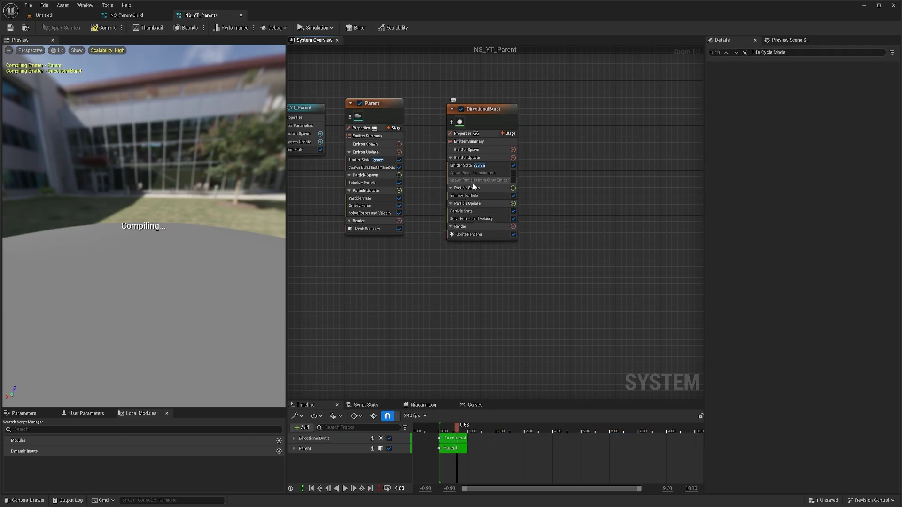
pyautogui.click(472, 181)
pyautogui.press('Delete')
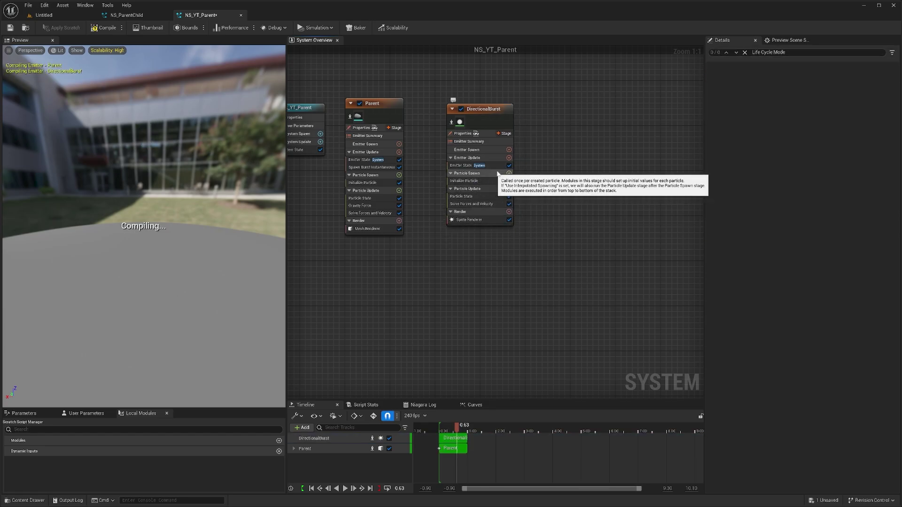
pyautogui.click(509, 157)
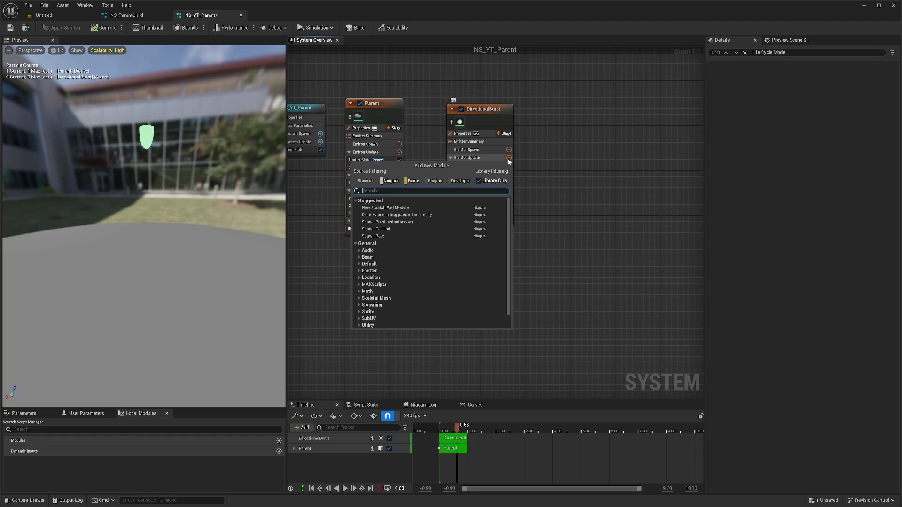
# Step: Add Spawn Burst Instantaneous to DirectionalBurst, review Initialize Particle, and rewind the preview to 0.23
pyautogui.click(394, 222)
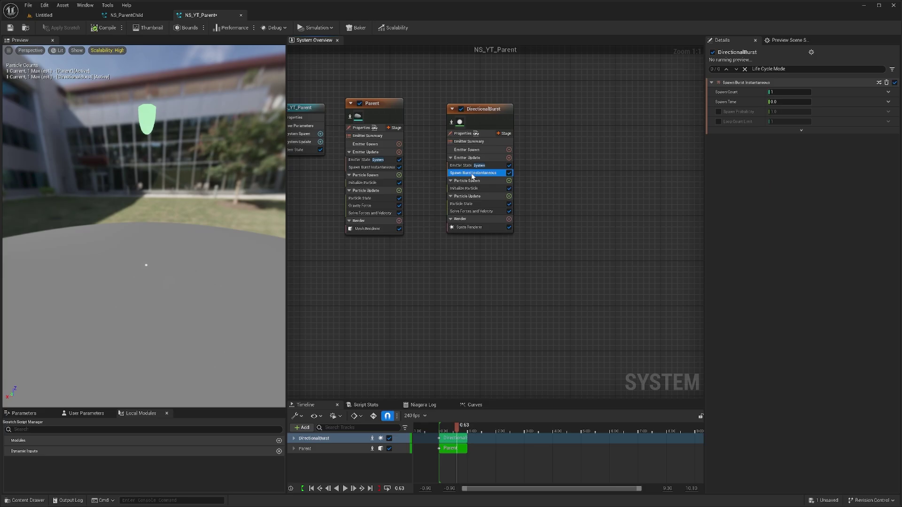
pyautogui.click(470, 188)
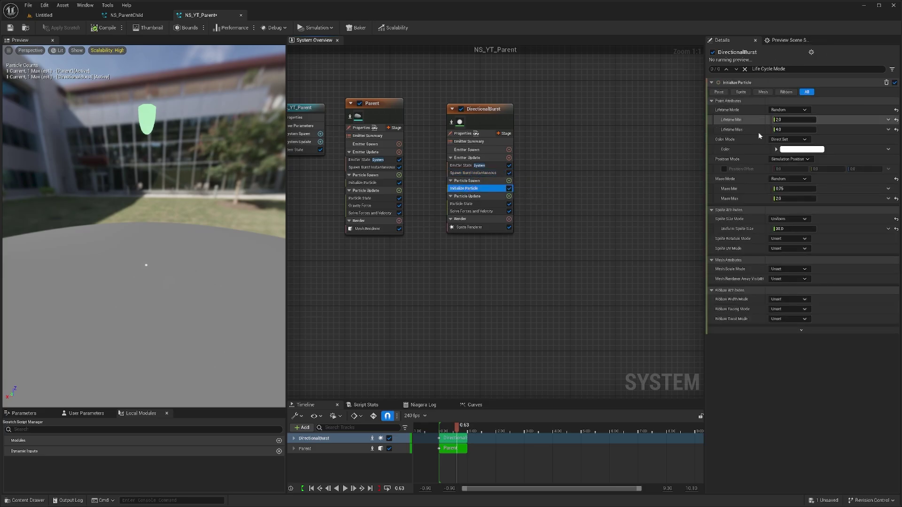
pyautogui.moveTo(491, 265); pyautogui.dragTo(453, 271, button='right')
pyautogui.moveTo(457, 431); pyautogui.dragTo(446, 431)
# Step: Recenter the emitter nodes and raise the Preview splitter to enlarge the script manager
pyautogui.moveTo(526, 176); pyautogui.dragTo(564, 179, button='right')
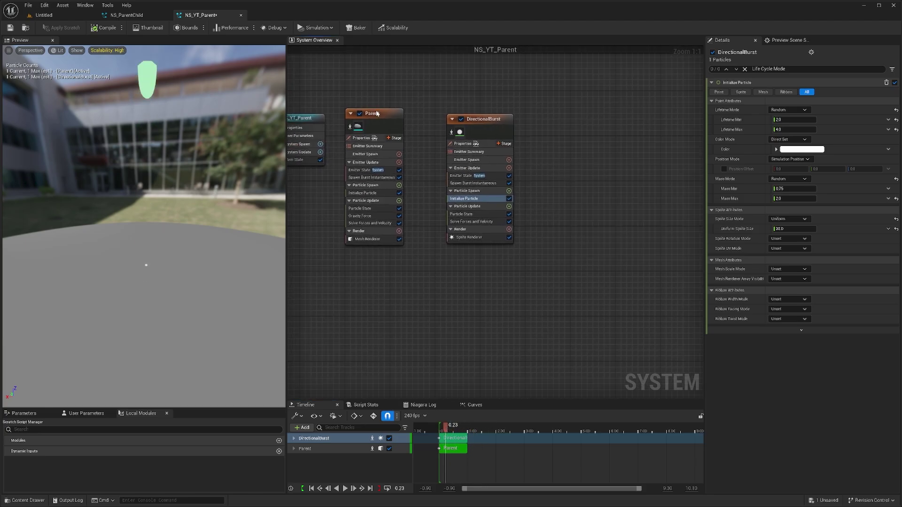
pyautogui.moveTo(429, 264); pyautogui.dragTo(412, 250, button='right')
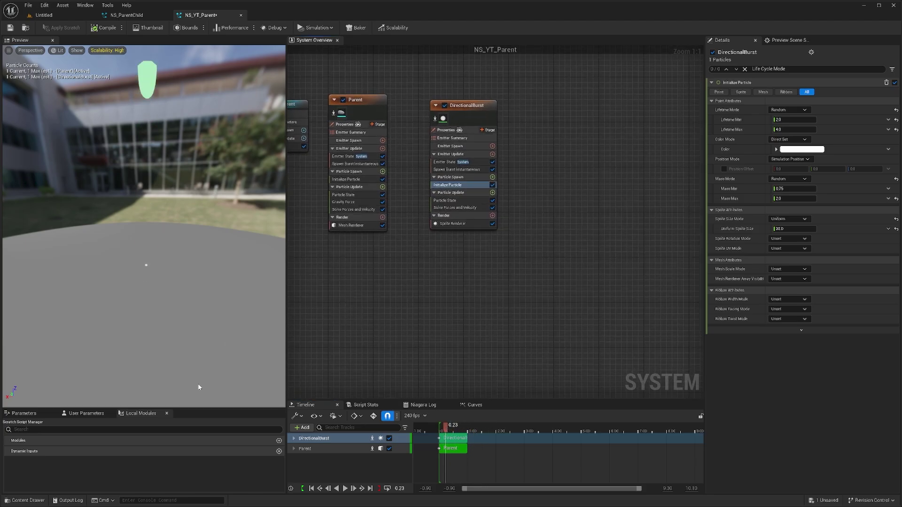
pyautogui.moveTo(190, 409); pyautogui.dragTo(189, 339)
pyautogui.moveTo(505, 222); pyautogui.dragTo(527, 230, button='right')
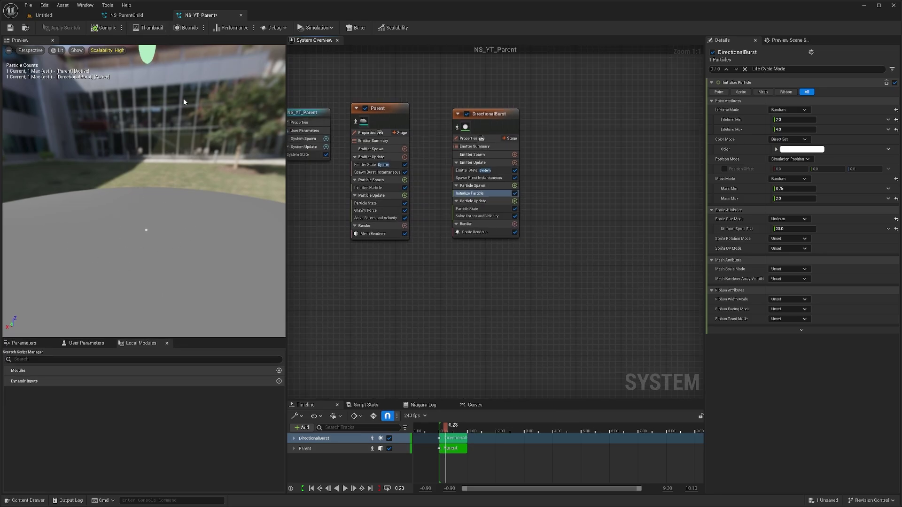
# Step: Create a new local scratch module named 'PostionUpdate'
pyautogui.moveTo(418, 283); pyautogui.dragTo(424, 272, button='right')
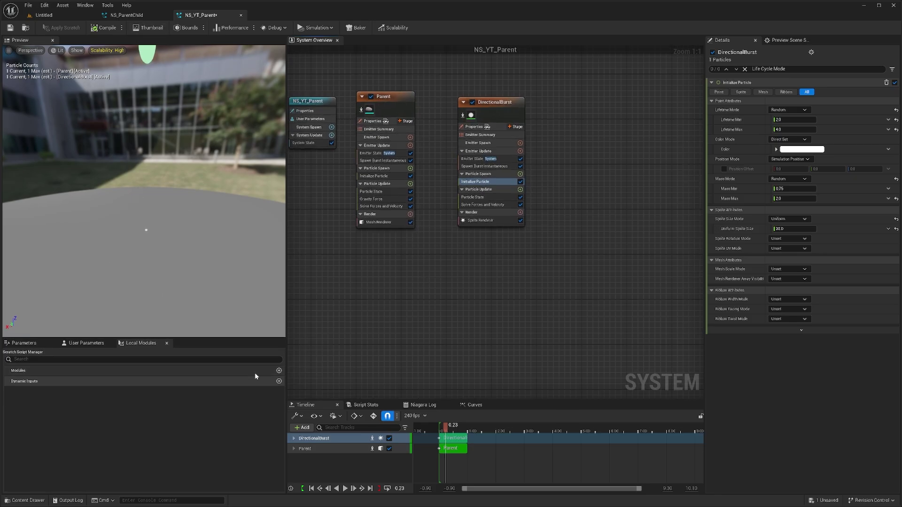
pyautogui.click(279, 371)
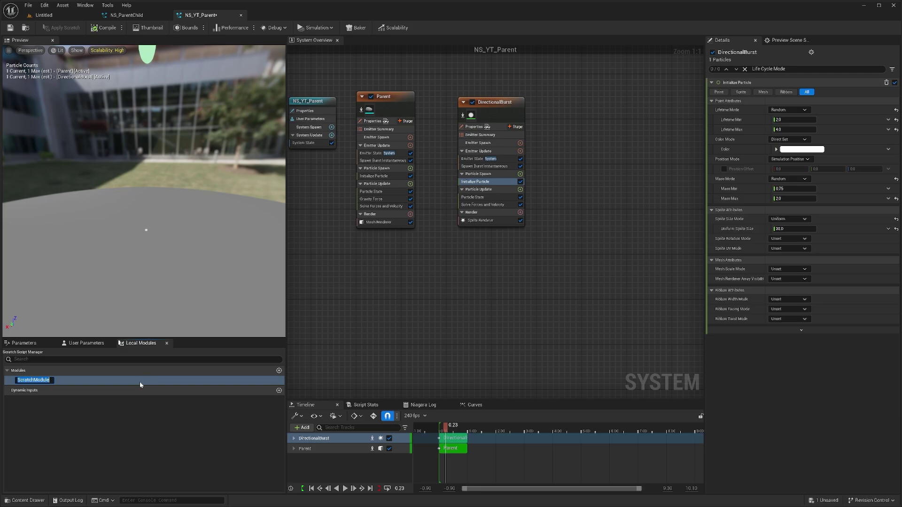
pyautogui.write('PostionUpdate')
pyautogui.press('Return')
# Step: Add a Vector pin named PosA to the Map Get node
pyautogui.moveTo(359, 347); pyautogui.dragTo(341, 327, button='right')
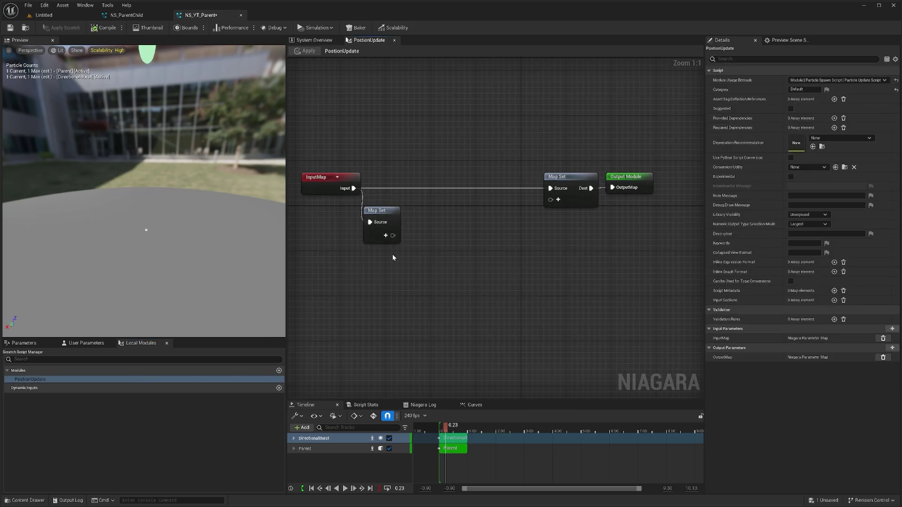
pyautogui.click(386, 236)
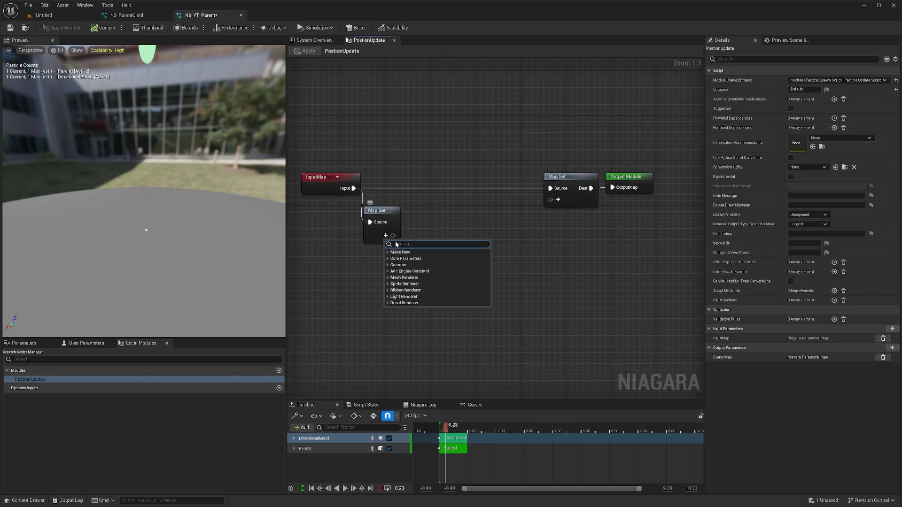
pyautogui.write('ve')
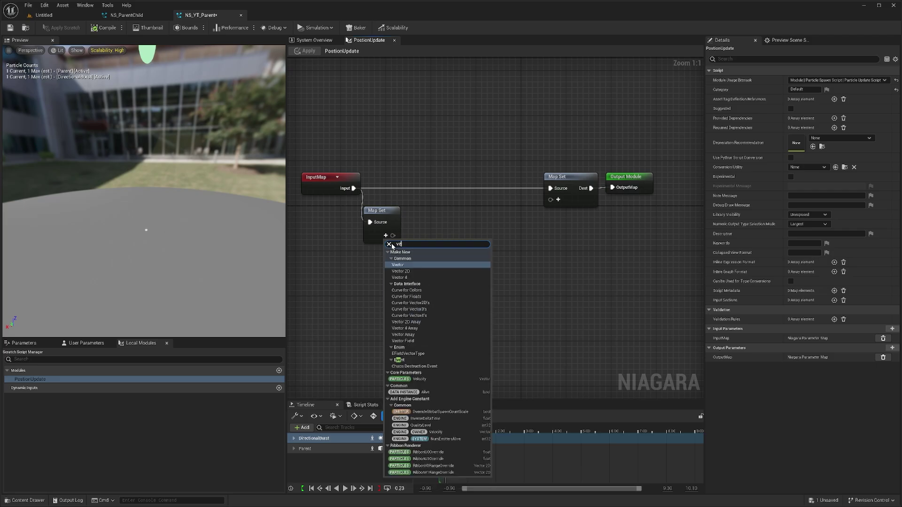
pyautogui.write('ctor')
pyautogui.press('Return')
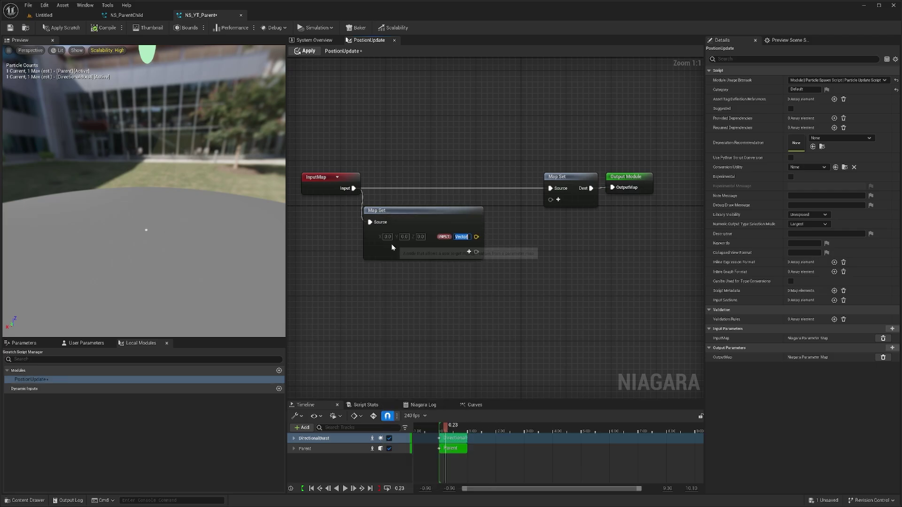
pyautogui.write('Pos')
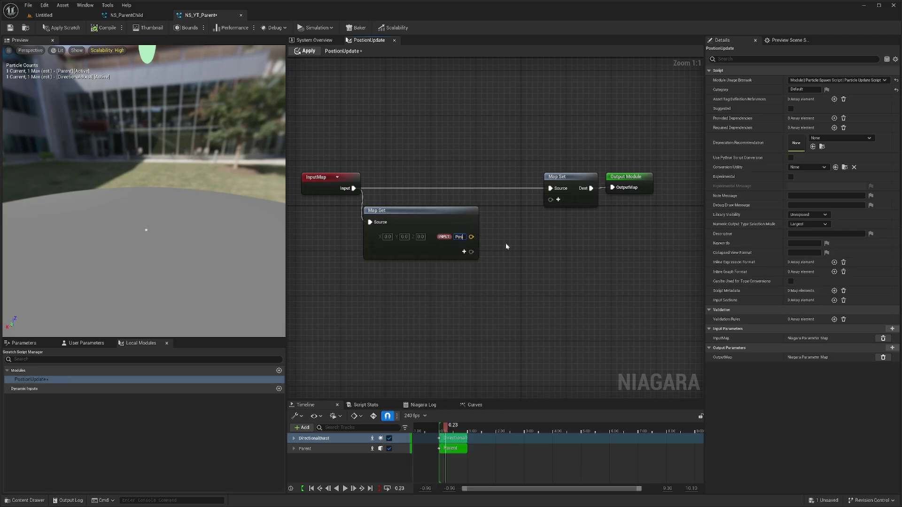
pyautogui.write('A')
pyautogui.press('Return')
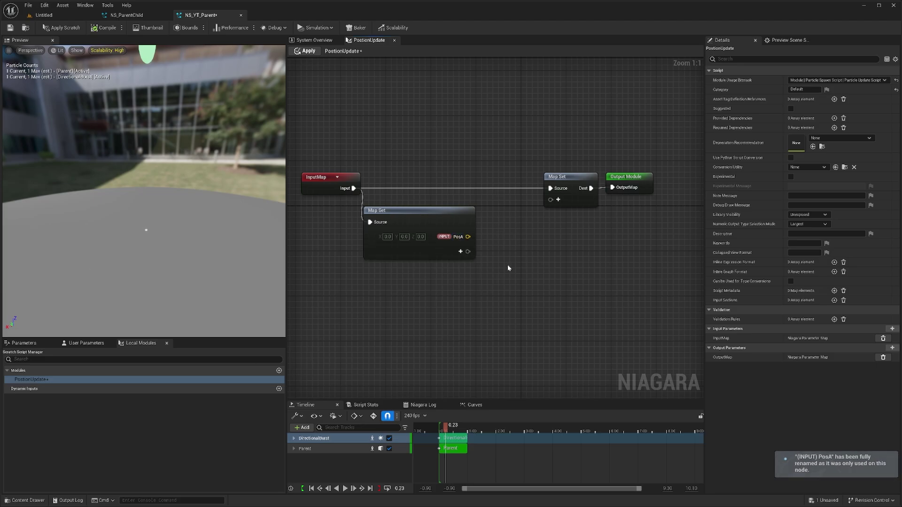
# Step: Move Map Set and Output Module upward and frame them with Map Get
pyautogui.moveTo(542, 212); pyautogui.dragTo(507, 190, button='right')
pyautogui.moveTo(565, 185); pyautogui.dragTo(538, 137)
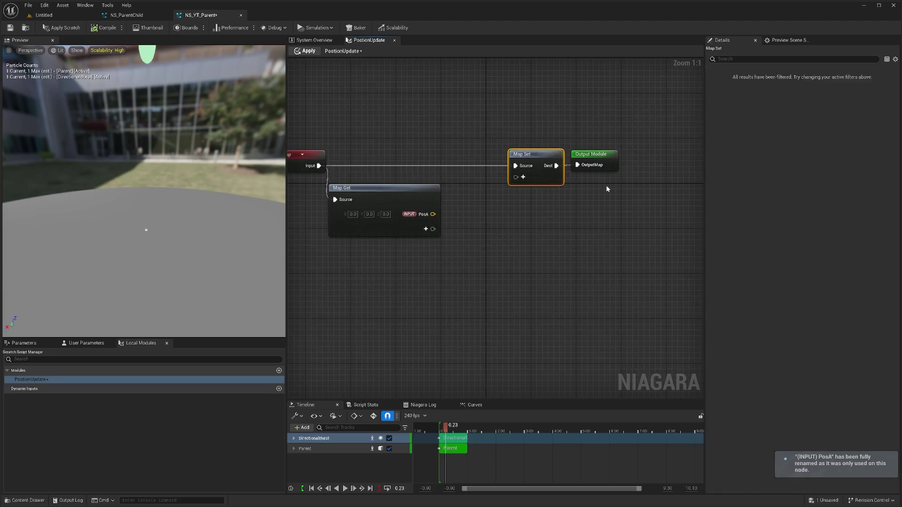
pyautogui.moveTo(616, 194); pyautogui.dragTo(589, 165)
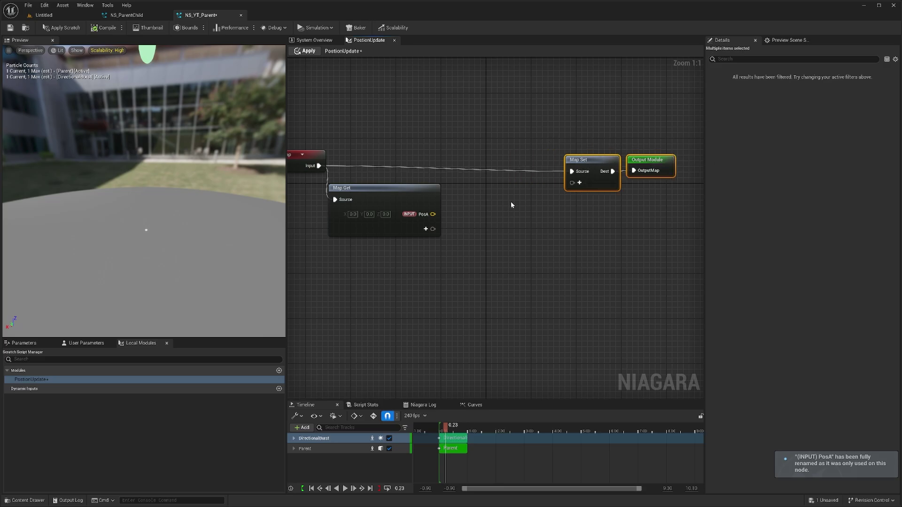
pyautogui.moveTo(511, 206); pyautogui.dragTo(501, 168, button='right')
pyautogui.moveTo(620, 180); pyautogui.dragTo(591, 86)
pyautogui.moveTo(599, 122); pyautogui.dragTo(605, 115)
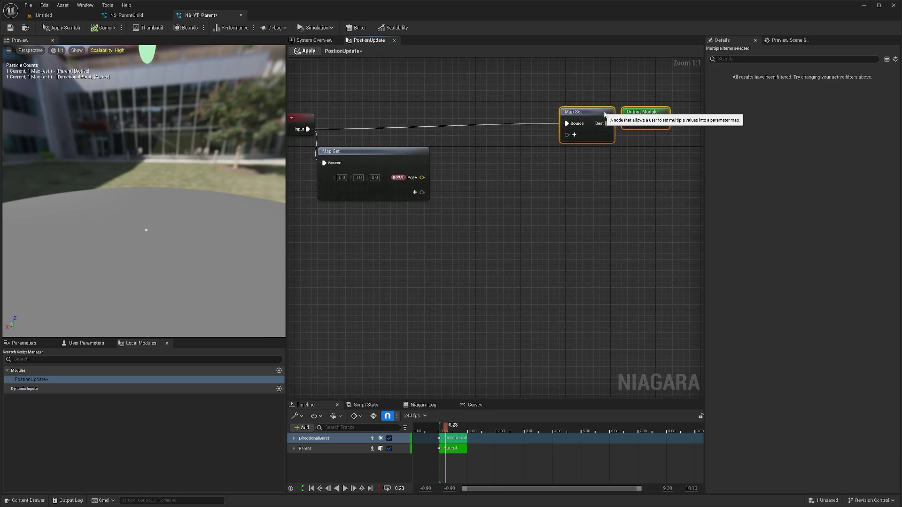
pyautogui.moveTo(488, 176); pyautogui.dragTo(434, 159, button='right')
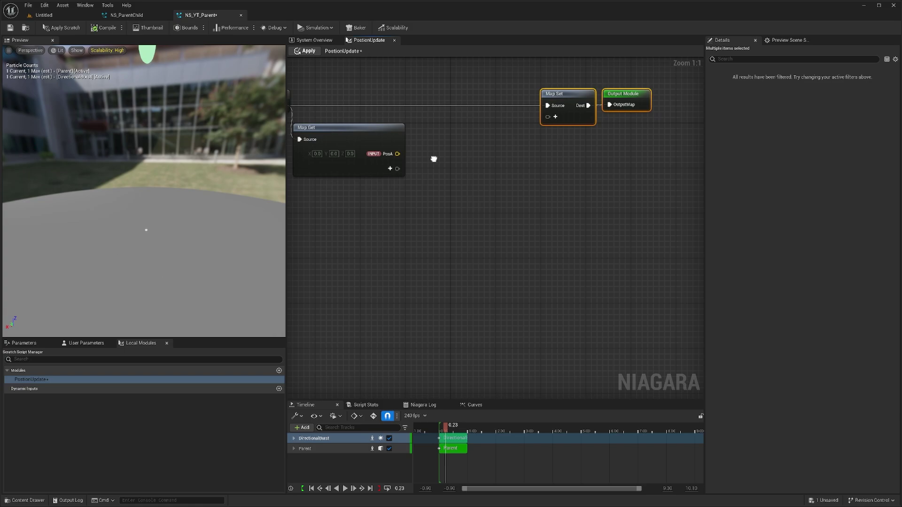
# Step: From Map Get's PosA pin, search 'vector to po' and add the position conversion node
pyautogui.moveTo(397, 154); pyautogui.dragTo(485, 200)
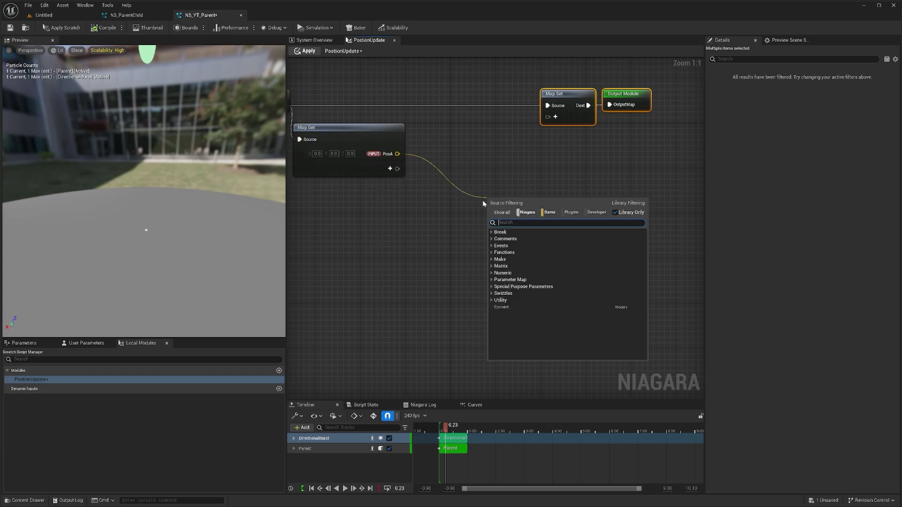
pyautogui.write('vecto')
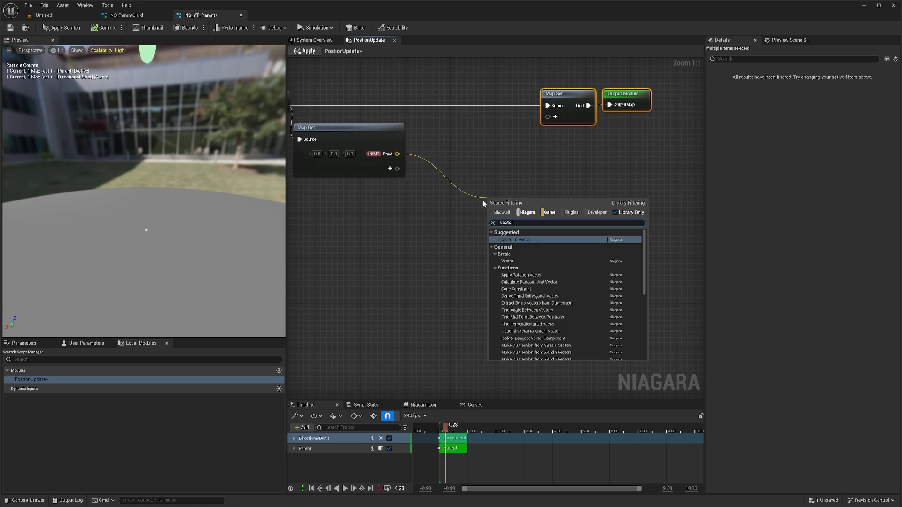
pyautogui.write('r top')
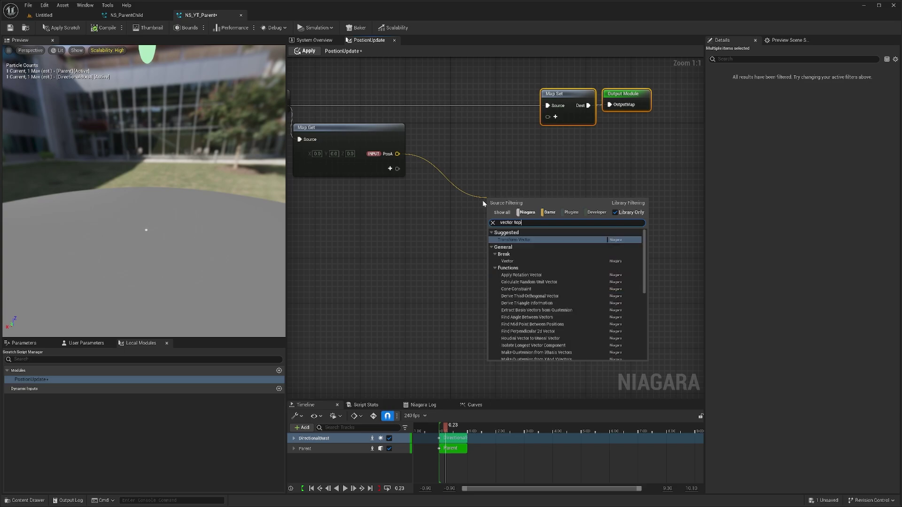
pyautogui.press('BackSpace')
pyautogui.write('po')
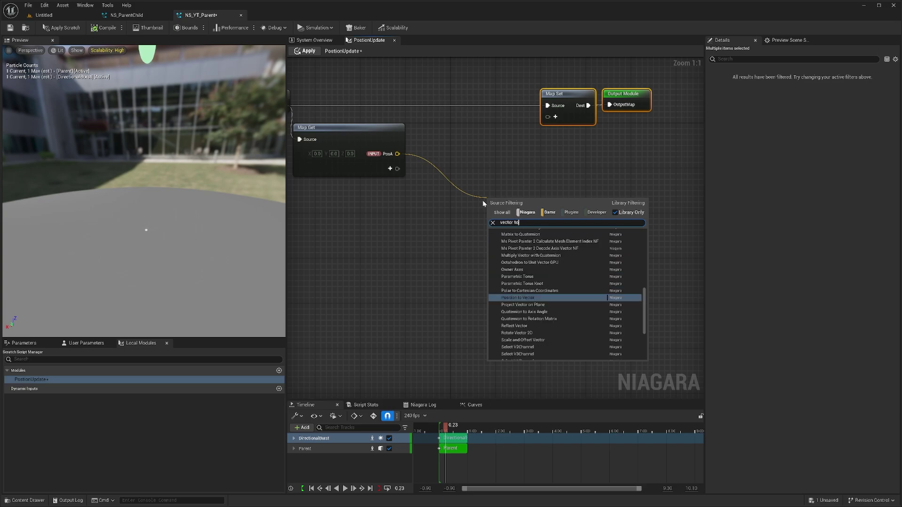
pyautogui.press('Return')
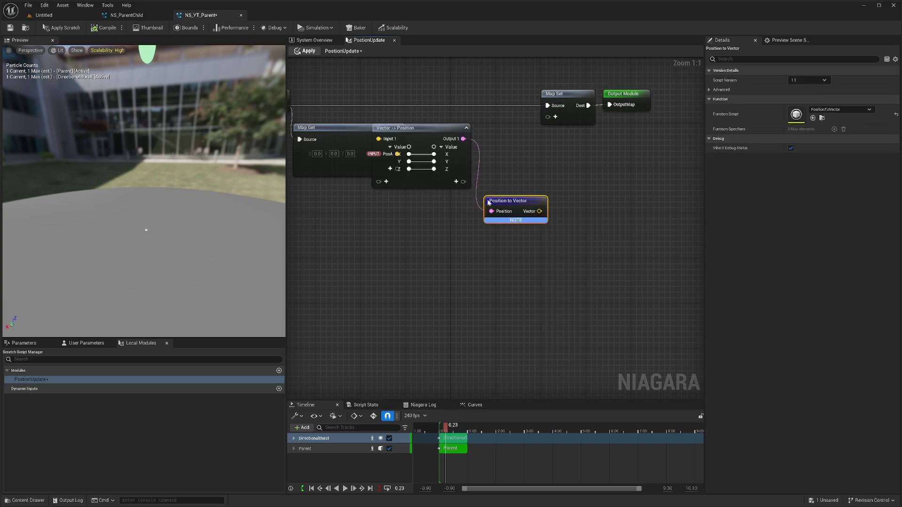
# Step: Delete the extra Position to Vector node and place Vector -> Position below Map Get
pyautogui.moveTo(420, 140); pyautogui.dragTo(459, 212)
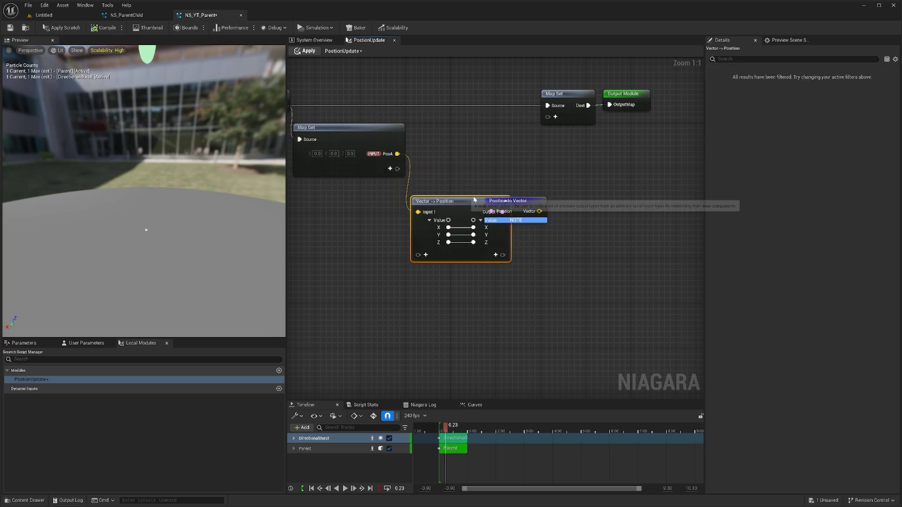
pyautogui.moveTo(521, 206); pyautogui.dragTo(576, 228)
pyautogui.moveTo(606, 183); pyautogui.dragTo(548, 266)
pyautogui.press('Delete')
pyautogui.click(470, 242)
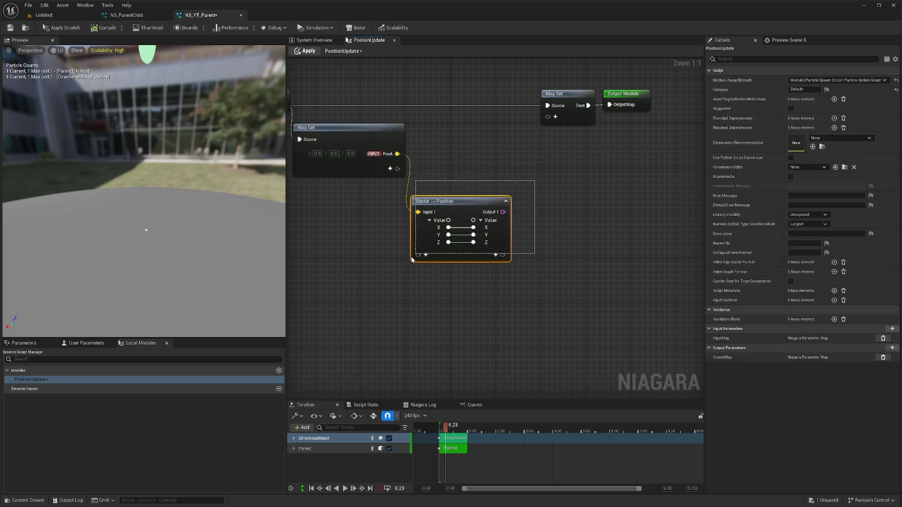
pyautogui.moveTo(449, 203); pyautogui.dragTo(462, 197)
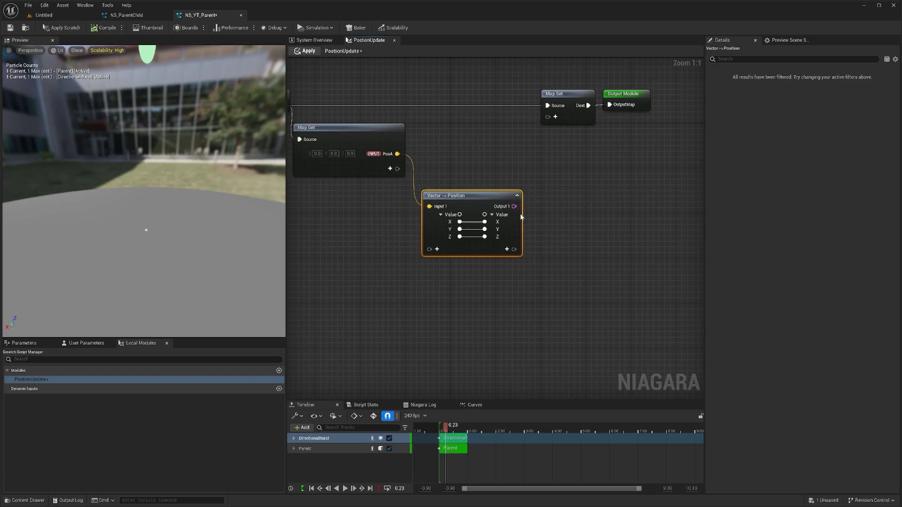
# Step: Add a Particles Position pin to Map Set and wire Vector -> Position's output into it
pyautogui.click(552, 120)
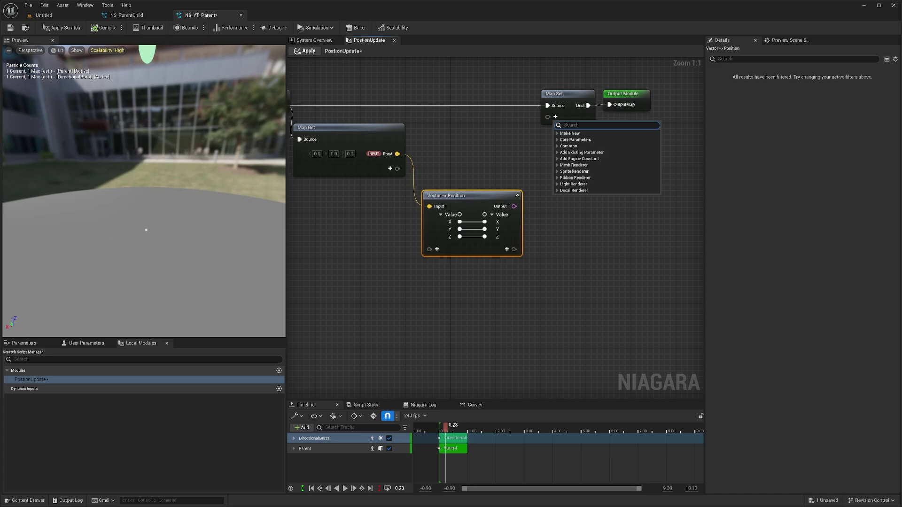
pyautogui.write('Input')
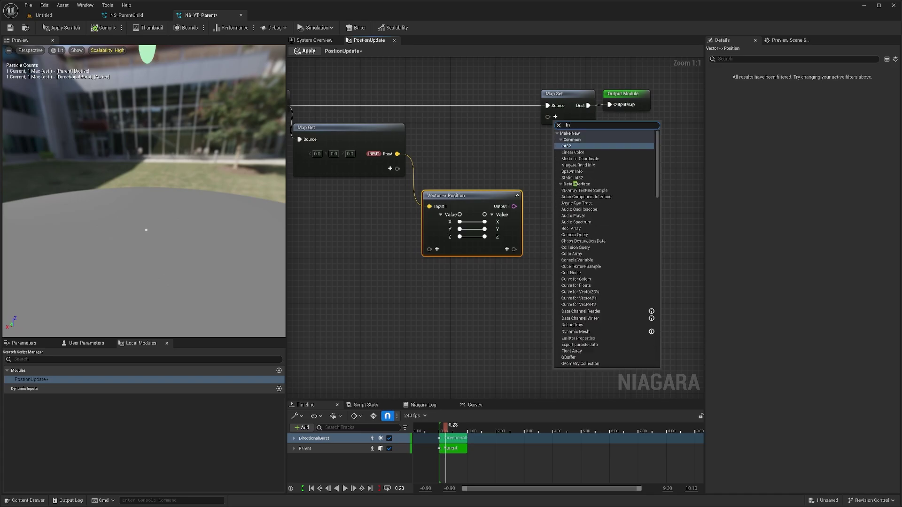
pyautogui.press('BackSpace')
pyautogui.press('BackSpace')
pyautogui.press('BackSpace')
pyautogui.press('BackSpace')
pyautogui.write('positio')
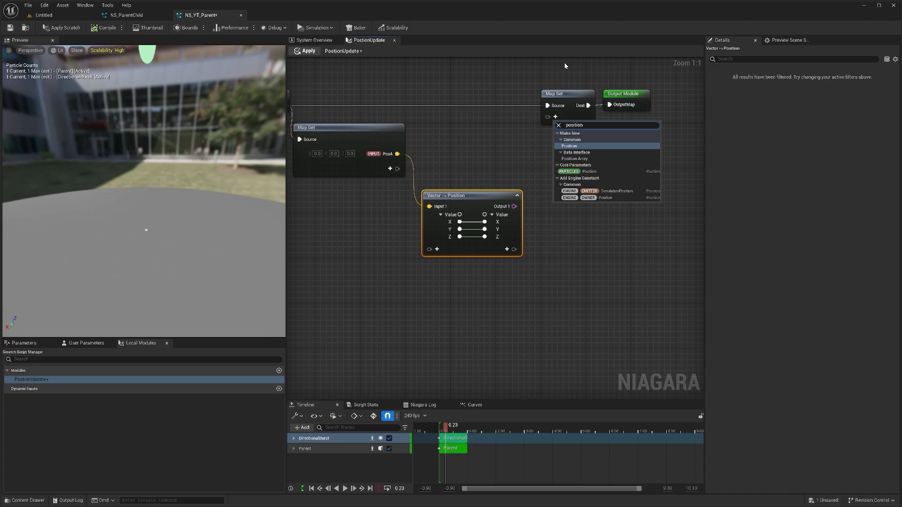
pyautogui.click(589, 171)
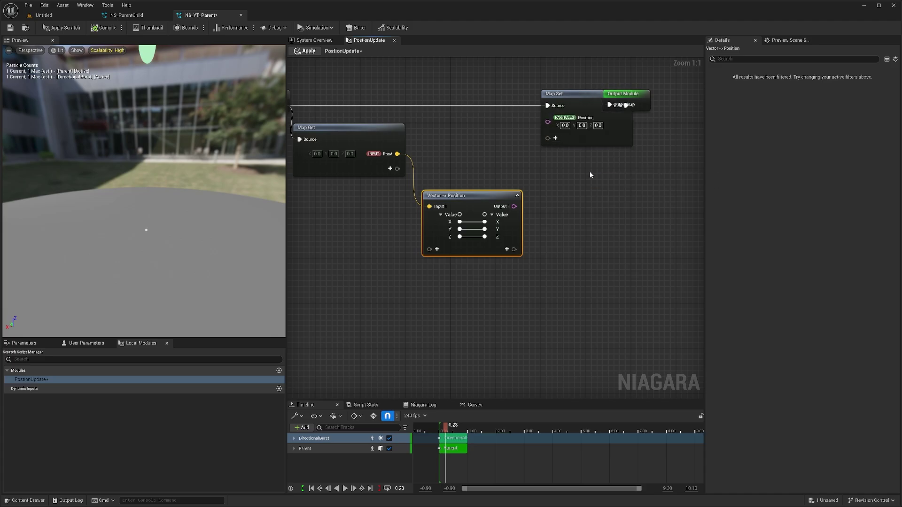
pyautogui.moveTo(521, 209); pyautogui.dragTo(557, 125)
pyautogui.moveTo(557, 125); pyautogui.dragTo(615, 185, button='right')
pyautogui.click(575, 125)
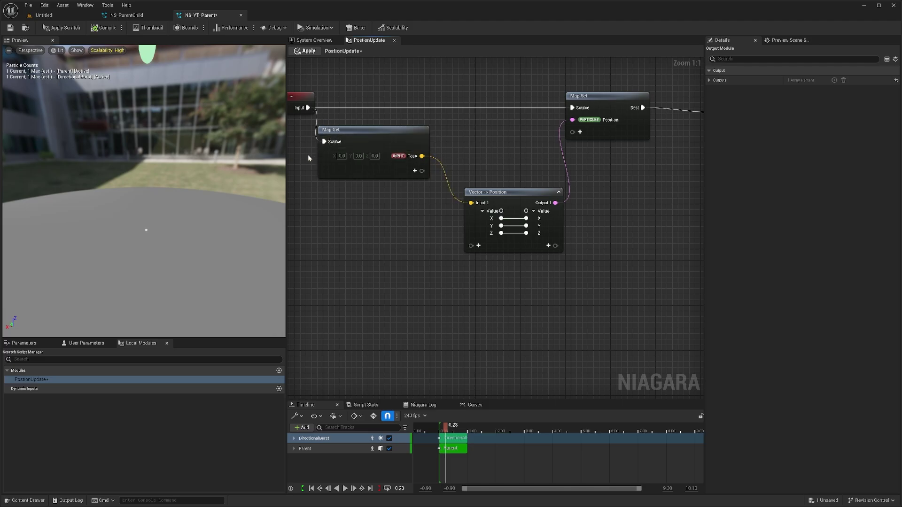
pyautogui.moveTo(610, 186); pyautogui.dragTo(544, 161, button='right')
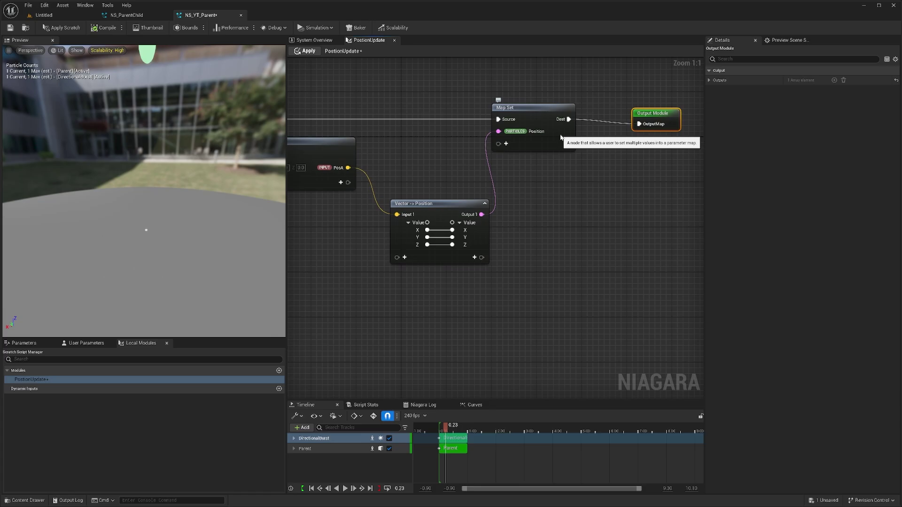
# Step: Apply the PositionUpdate changes and add it to DirectionalBurst's Particle Update in System Overview
pyautogui.click(308, 51)
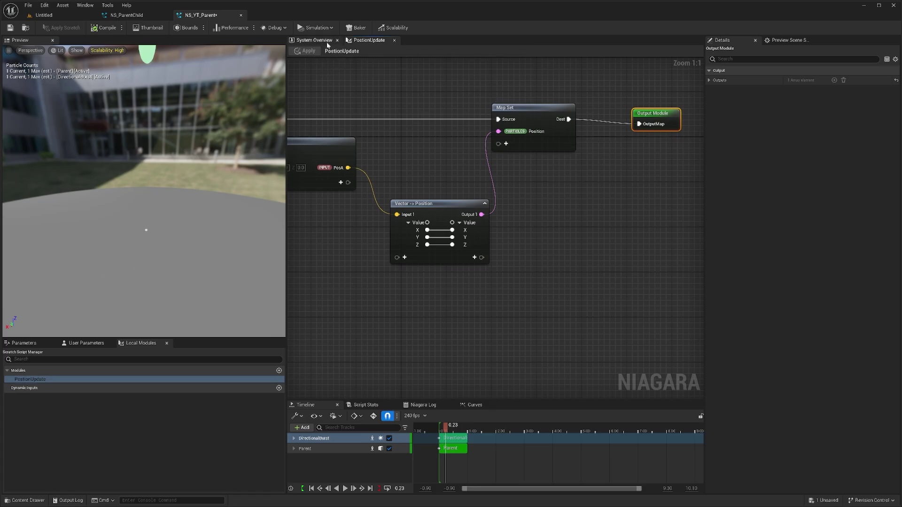
pyautogui.click(327, 42)
pyautogui.moveTo(570, 171); pyautogui.dragTo(553, 163, button='right')
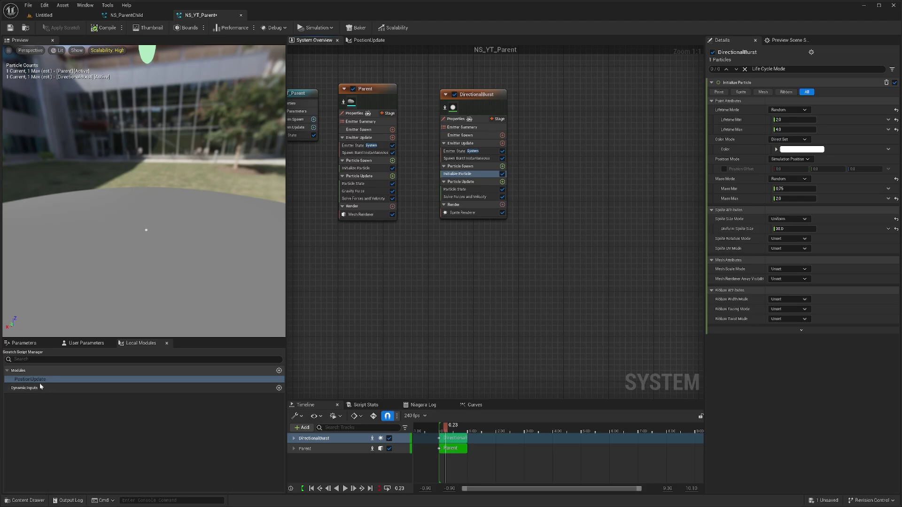
pyautogui.moveTo(39, 380); pyautogui.dragTo(468, 197)
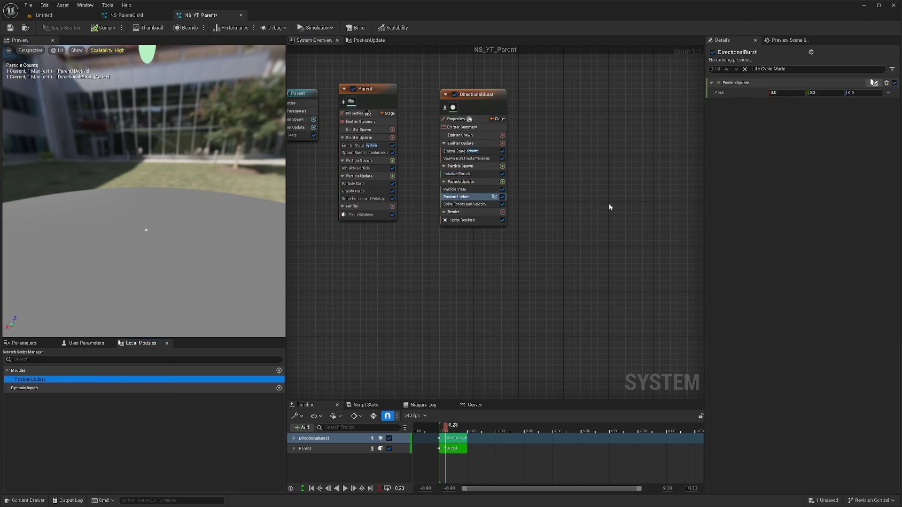
# Step: Try a PosA Z value, reset it to 0, and review both emitters' settings
pyautogui.moveTo(864, 93); pyautogui.dragTo(888, 92)
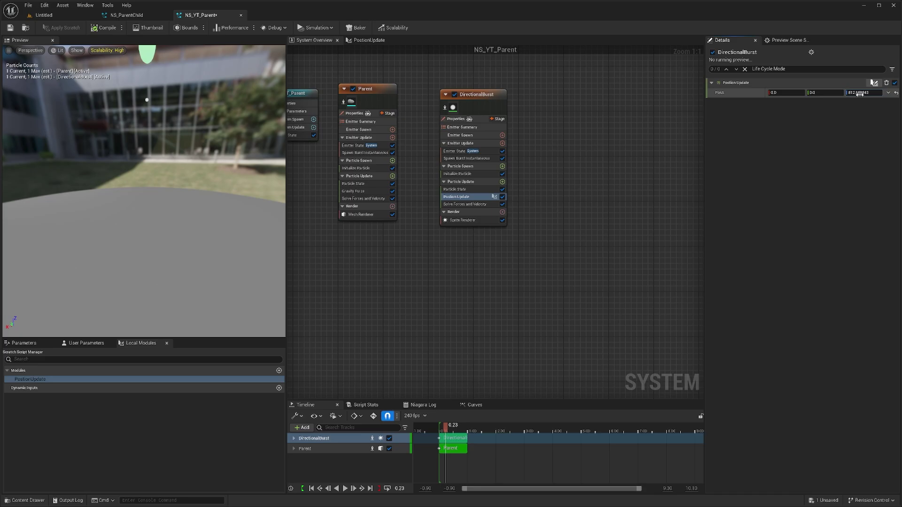
pyautogui.click(895, 93)
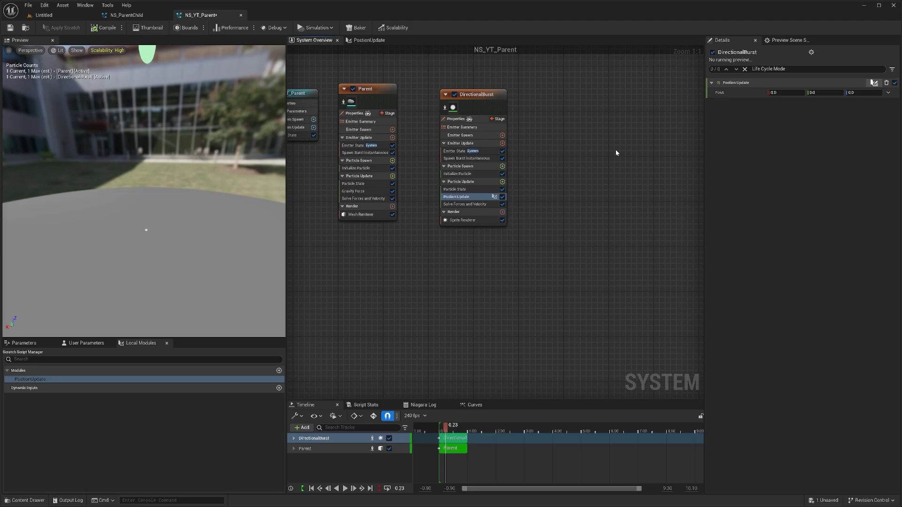
pyautogui.click(373, 215)
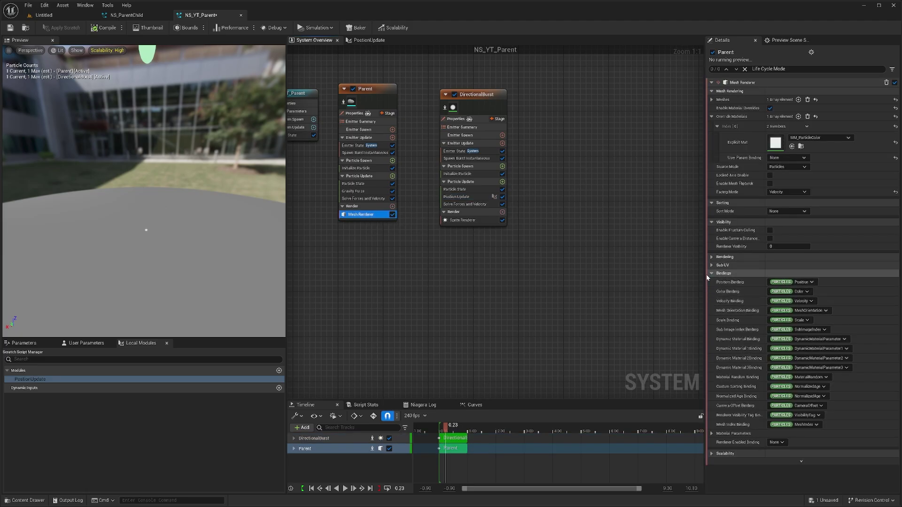
pyautogui.click(463, 197)
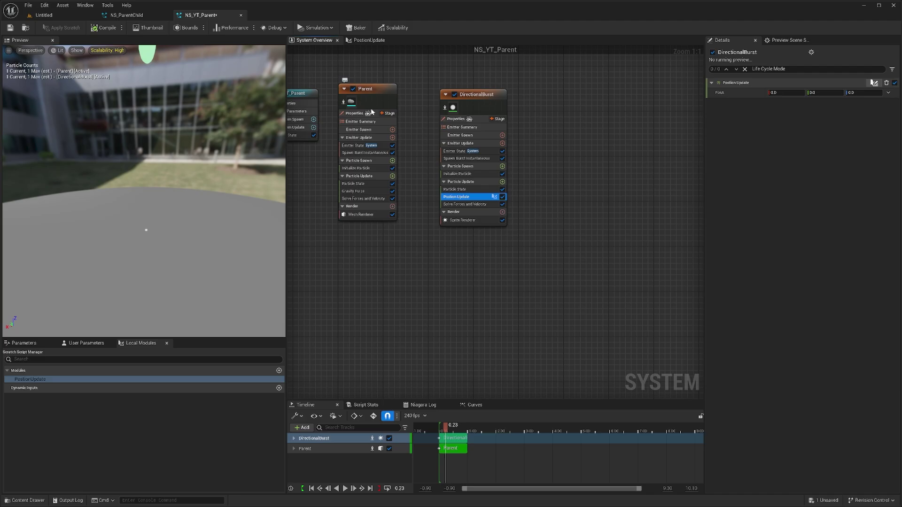
pyautogui.moveTo(411, 63); pyautogui.dragTo(339, 229)
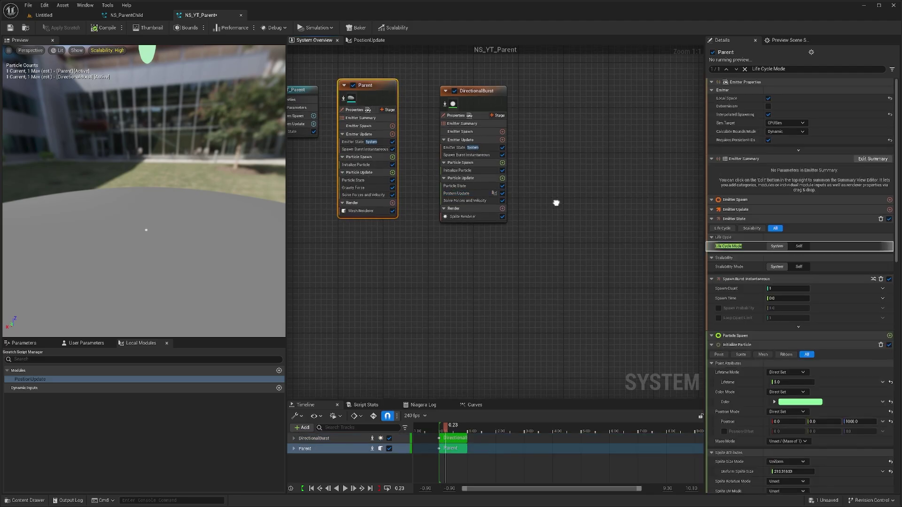
pyautogui.click(499, 284)
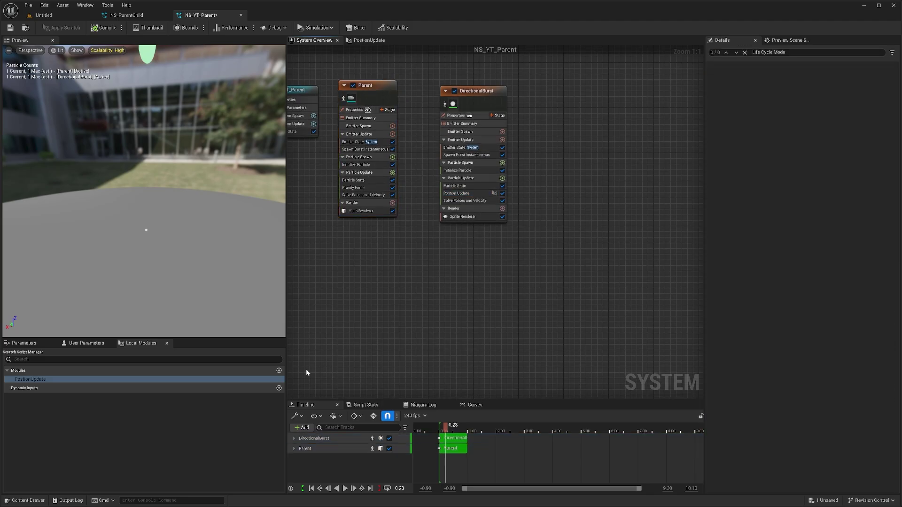
# Step: Create a scratch dynamic input named GetPos and open its Map Get Default pin options
pyautogui.click(279, 388)
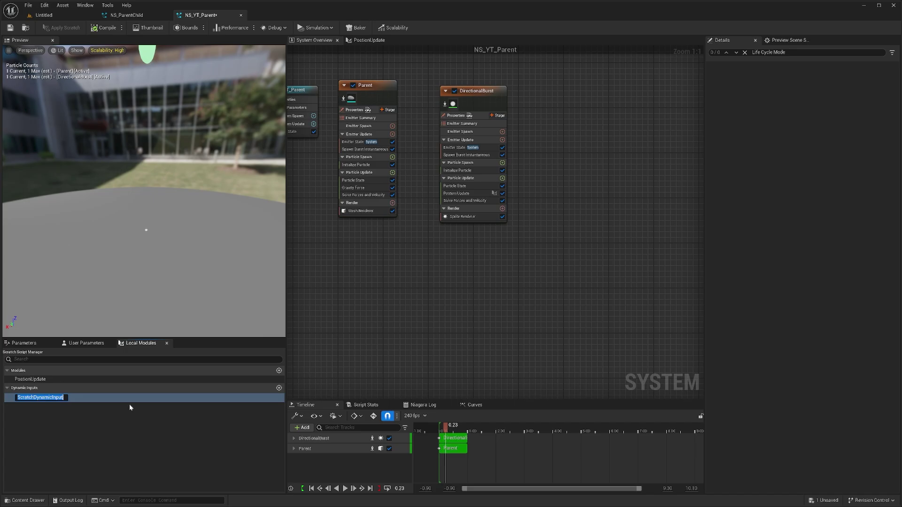
pyautogui.write('gET')
pyautogui.press('BackSpace')
pyautogui.press('BackSpace')
pyautogui.press('BackSpace')
pyautogui.write('G')
pyautogui.press('Return')
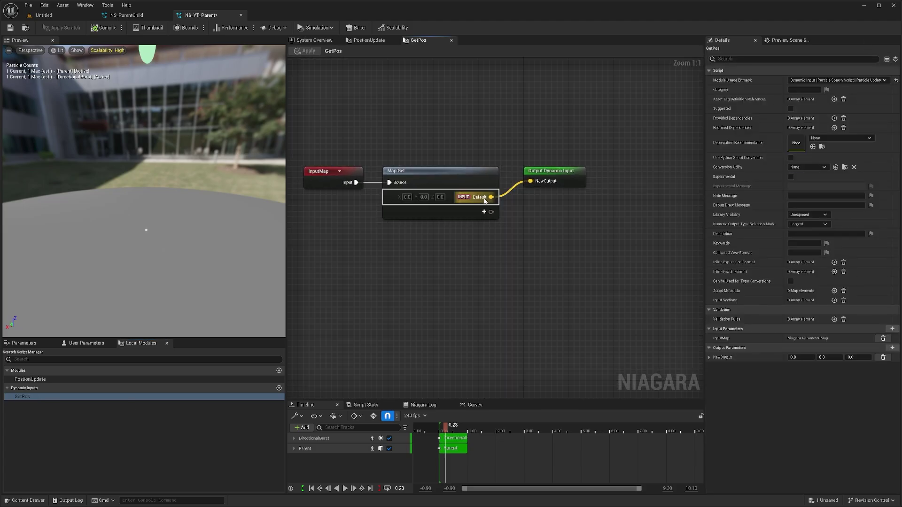
pyautogui.rightClick(484, 198)
# Step: Replace Map Get's Default pin with a Particle Attribute Reader pin and shift Output Dynamic Input right
pyautogui.click(507, 274)
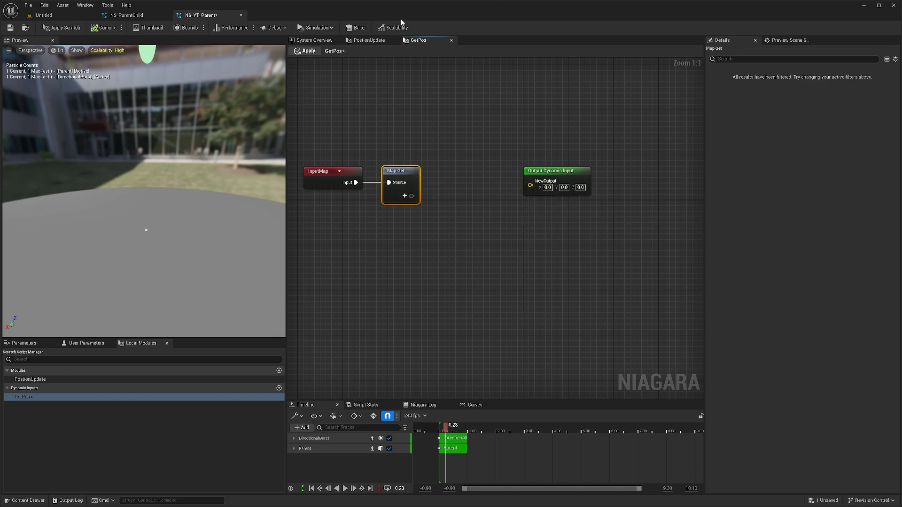
pyautogui.click(382, 178)
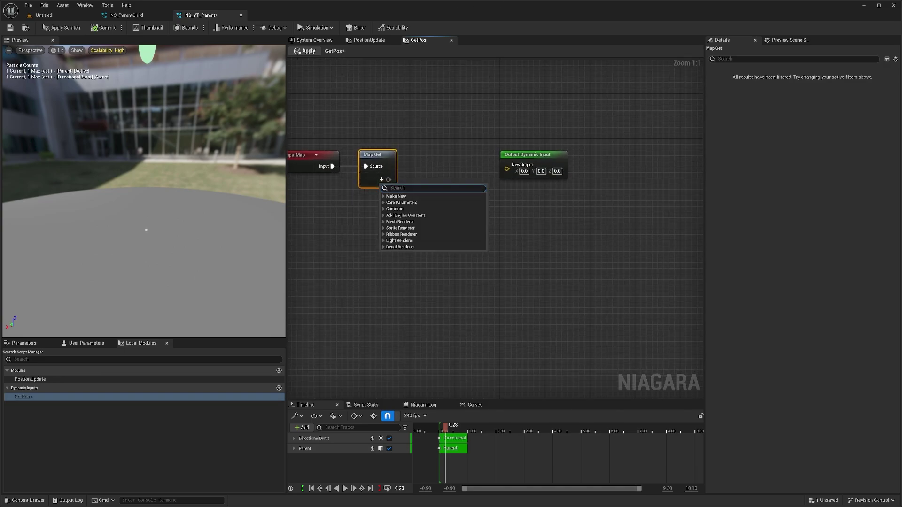
pyautogui.write('Particl')
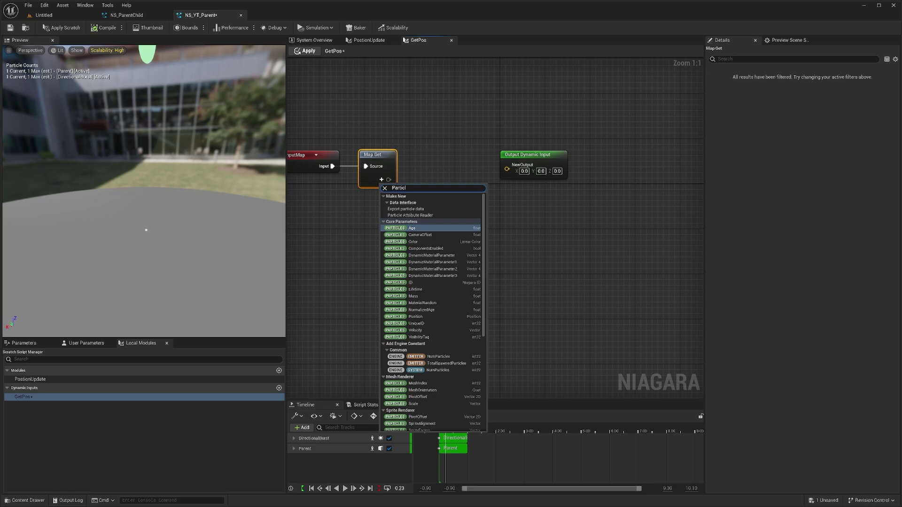
pyautogui.write('a')
pyautogui.press('BackSpace')
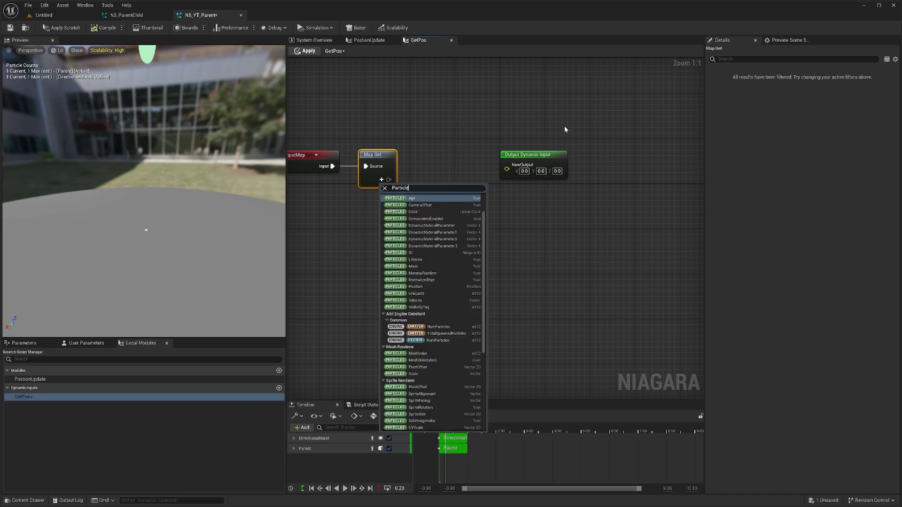
pyautogui.press('BackSpace')
pyautogui.press('BackSpace')
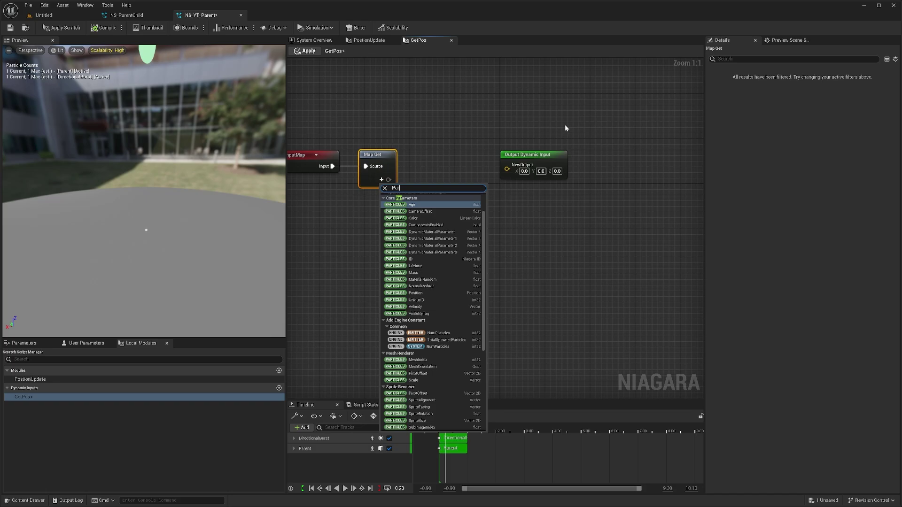
pyautogui.scroll(1, 464, 268)
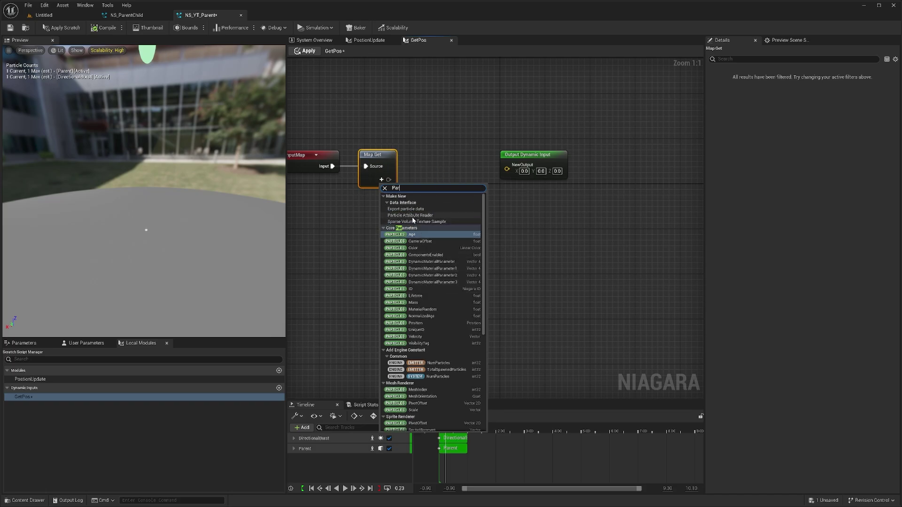
pyautogui.click(413, 216)
pyautogui.press('Return')
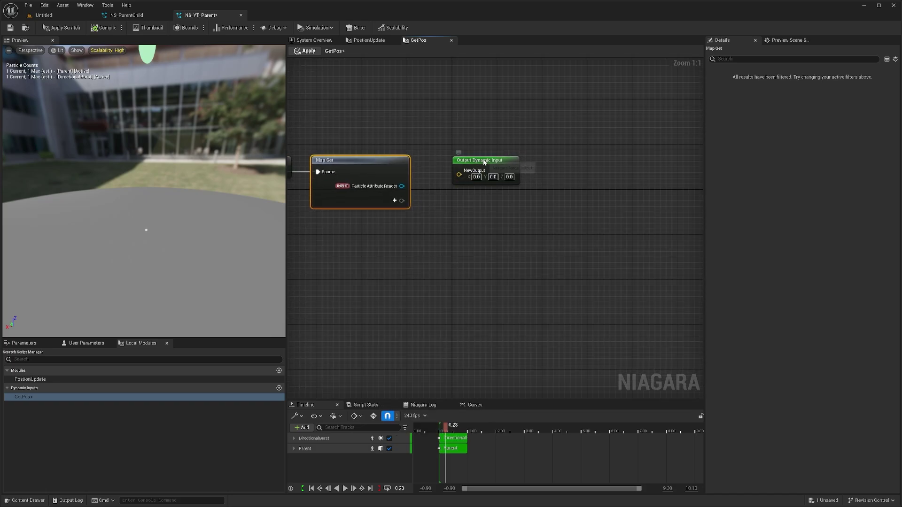
pyautogui.moveTo(477, 178); pyautogui.dragTo(585, 180)
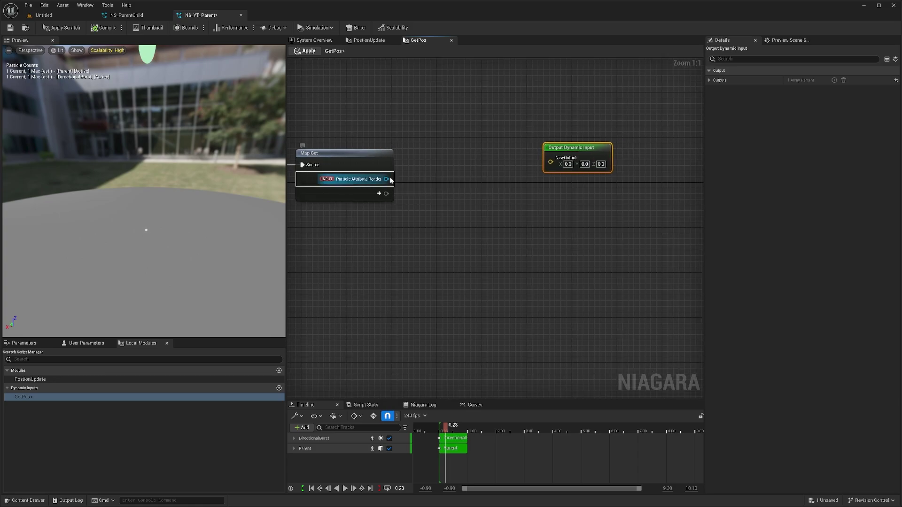
# Step: Search 'get' from the Particle Attribute Reader pin and add a Get Position by Index node
pyautogui.moveTo(386, 178); pyautogui.dragTo(432, 225)
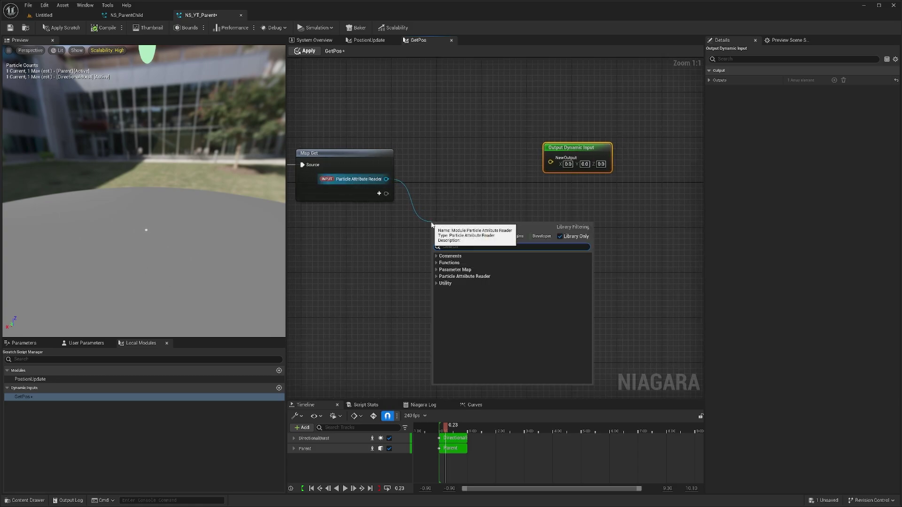
pyautogui.write('get')
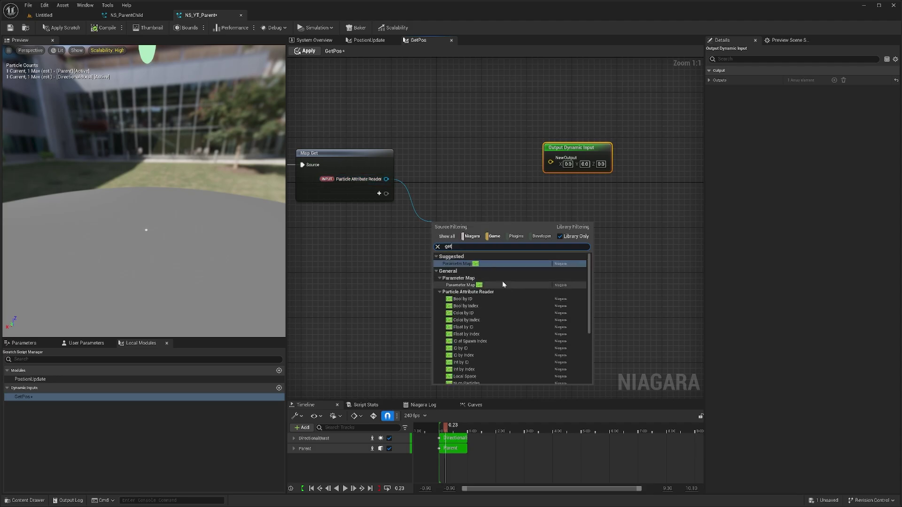
pyautogui.scroll(-1, 499, 281)
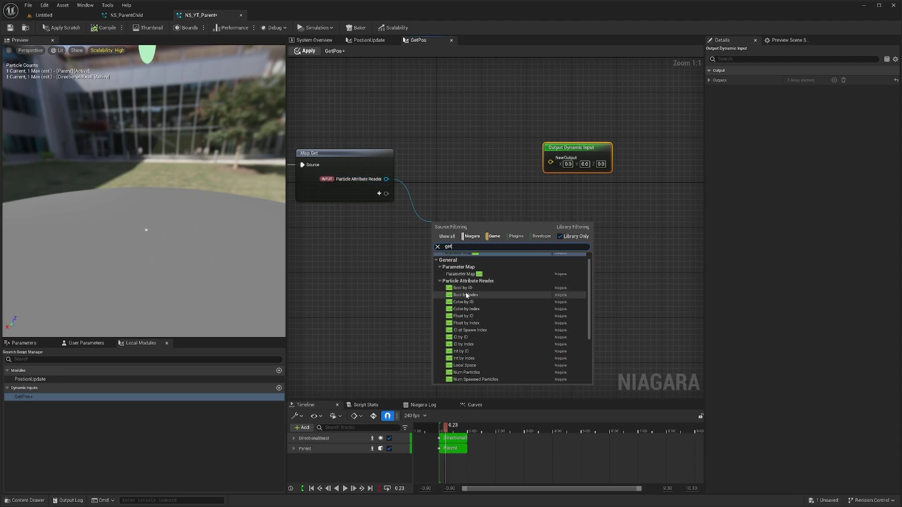
pyautogui.scroll(-1, 469, 290)
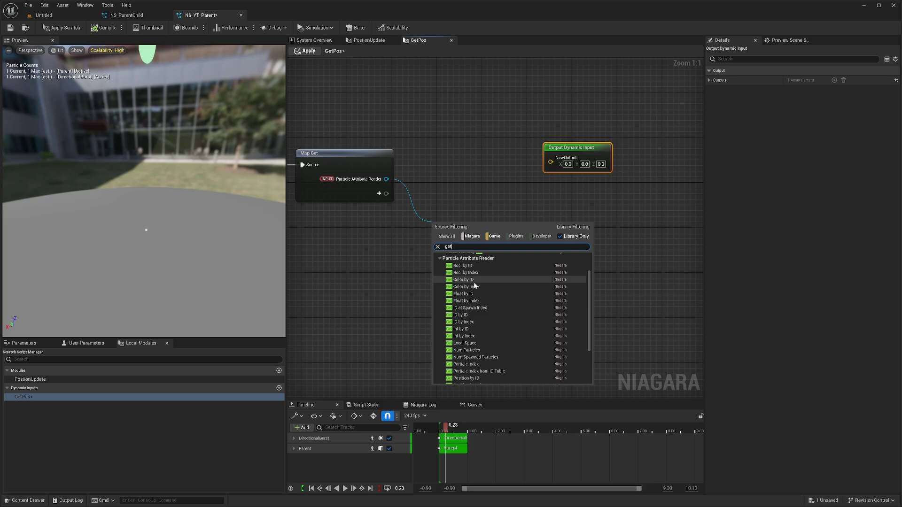
pyautogui.scroll(-1, 472, 305)
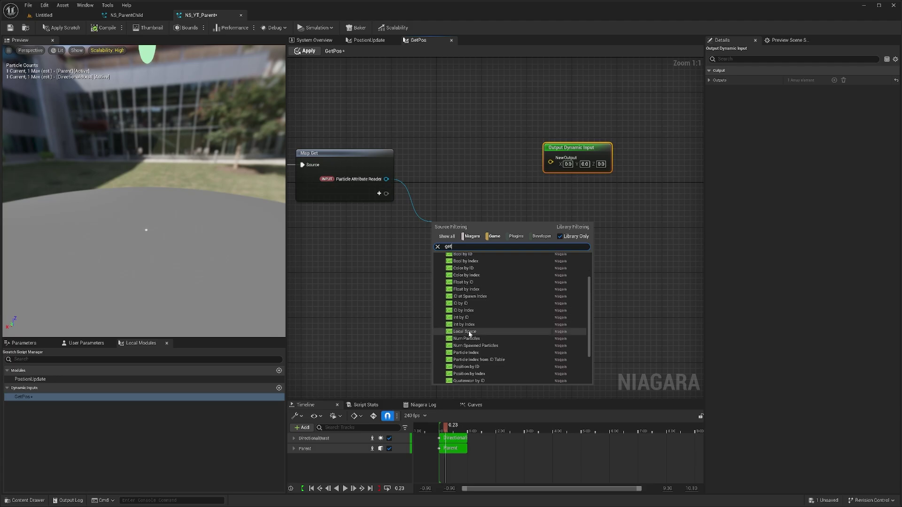
pyautogui.scroll(-1, 471, 337)
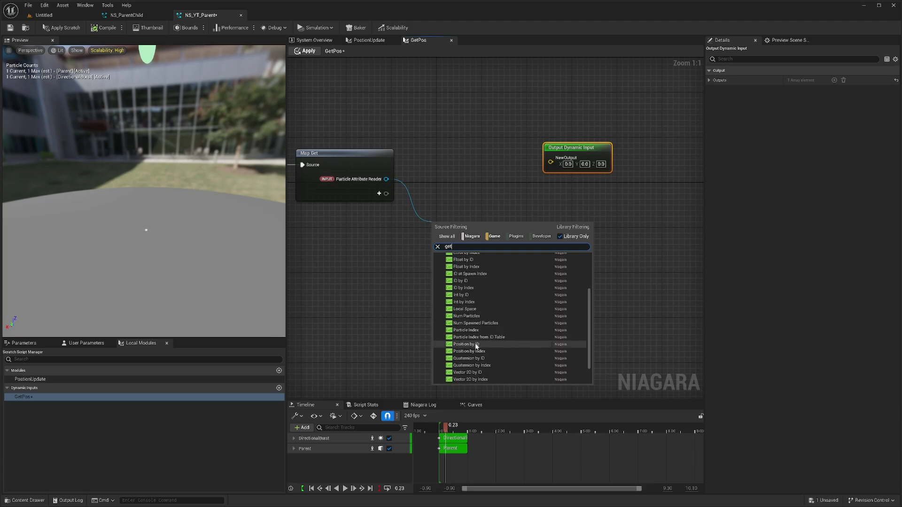
pyautogui.click(469, 351)
# Step: Set the node's Attribute to Position and route its Value through Position -> Vector to the output
pyautogui.moveTo(534, 296); pyautogui.dragTo(514, 291, button='right')
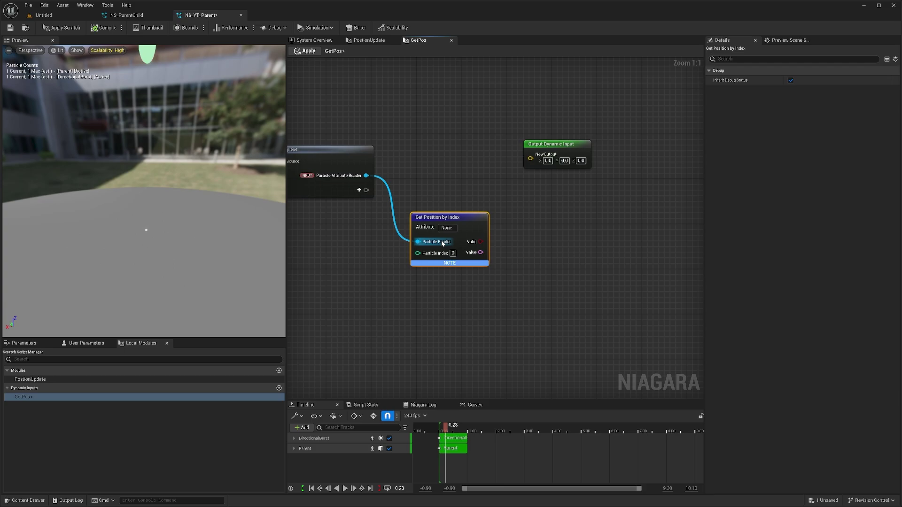
pyautogui.moveTo(454, 229); pyautogui.dragTo(448, 228)
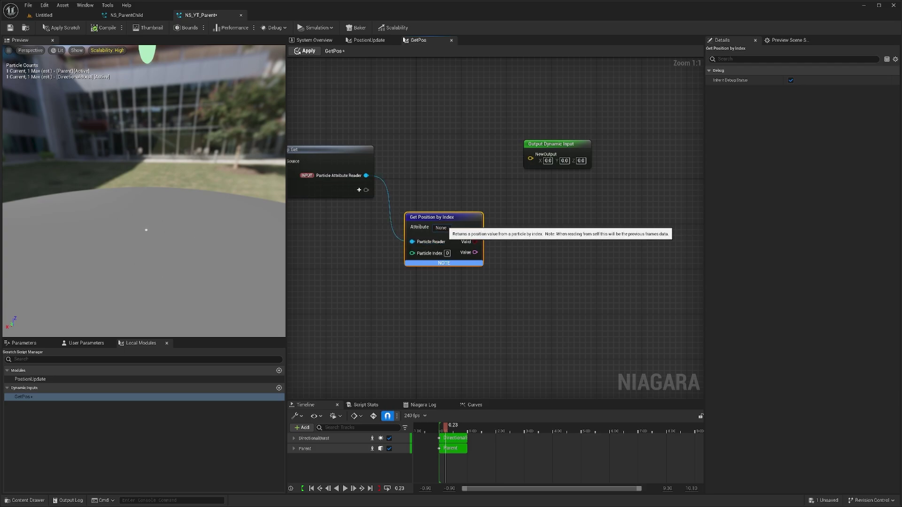
pyautogui.click(448, 228)
pyautogui.write('Positi')
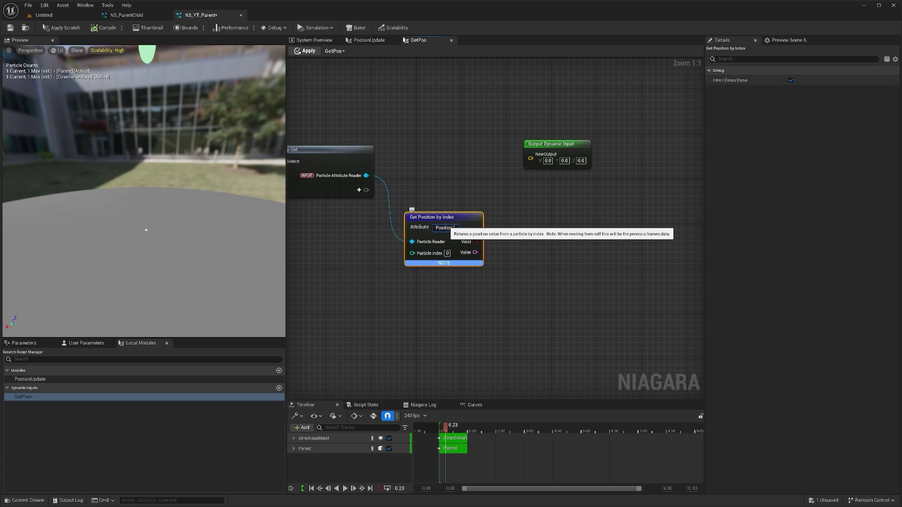
pyautogui.moveTo(565, 202); pyautogui.dragTo(556, 199, button='right')
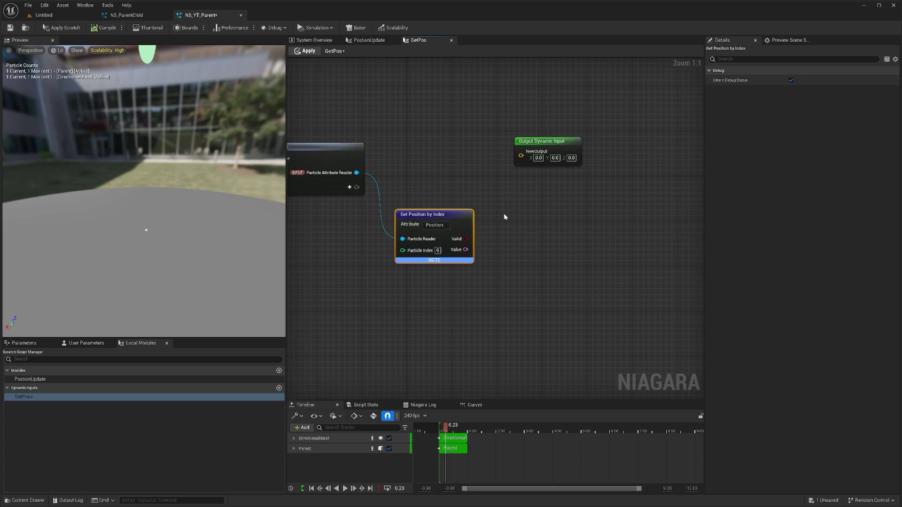
pyautogui.moveTo(467, 254); pyautogui.dragTo(524, 163)
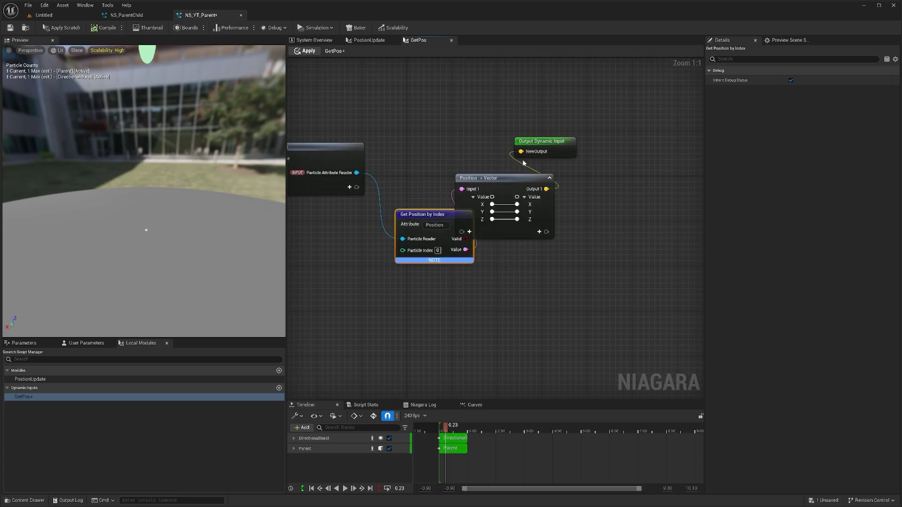
# Step: Spread out the GetPos nodes and apply the graph changes
pyautogui.moveTo(570, 182); pyautogui.dragTo(459, 151, button='right')
pyautogui.moveTo(435, 110); pyautogui.dragTo(531, 123)
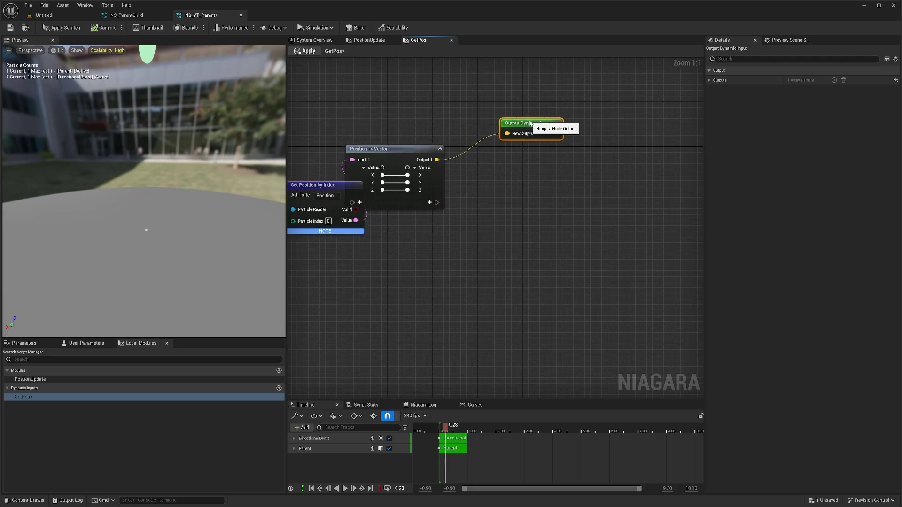
pyautogui.moveTo(384, 154); pyautogui.dragTo(447, 175)
pyautogui.moveTo(429, 130); pyautogui.dragTo(546, 151, button='right')
pyautogui.scroll(-1, 541, 138)
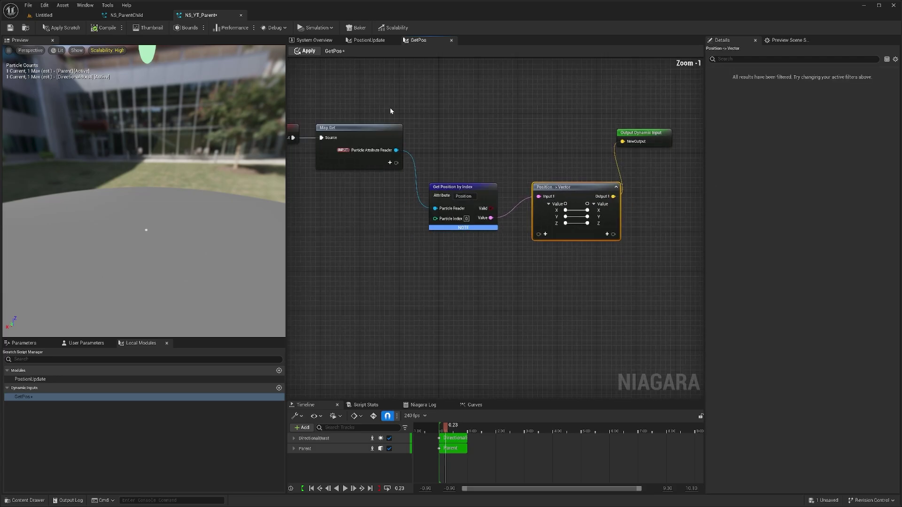
pyautogui.click(308, 51)
pyautogui.moveTo(565, 176); pyautogui.dragTo(531, 170, button='right')
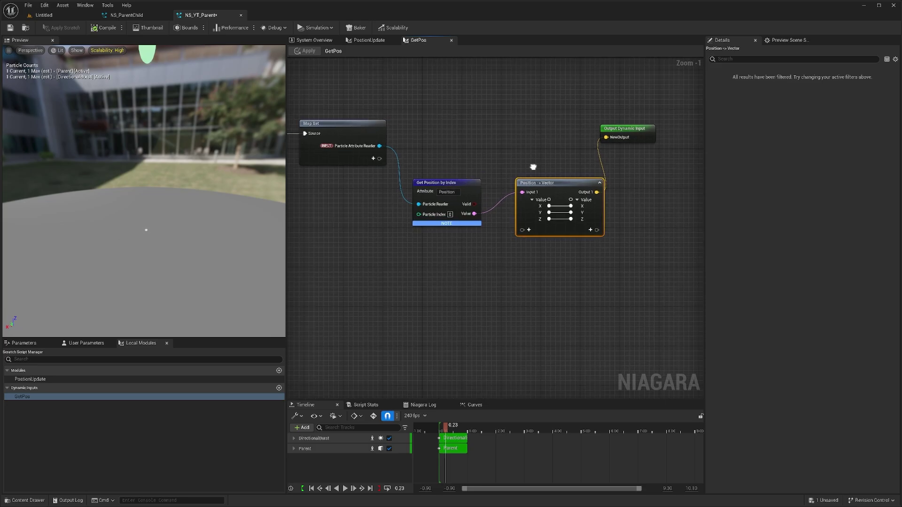
pyautogui.moveTo(429, 81); pyautogui.dragTo(435, 98, button='right')
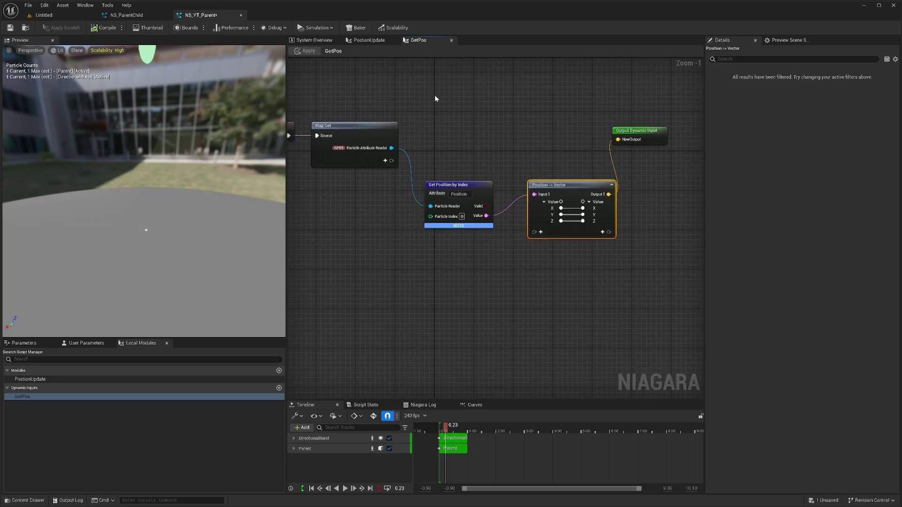
pyautogui.click(367, 41)
# Step: Set DirectionalBurst's Position Update PosA to the Get Pos dynamic input
pyautogui.click(314, 40)
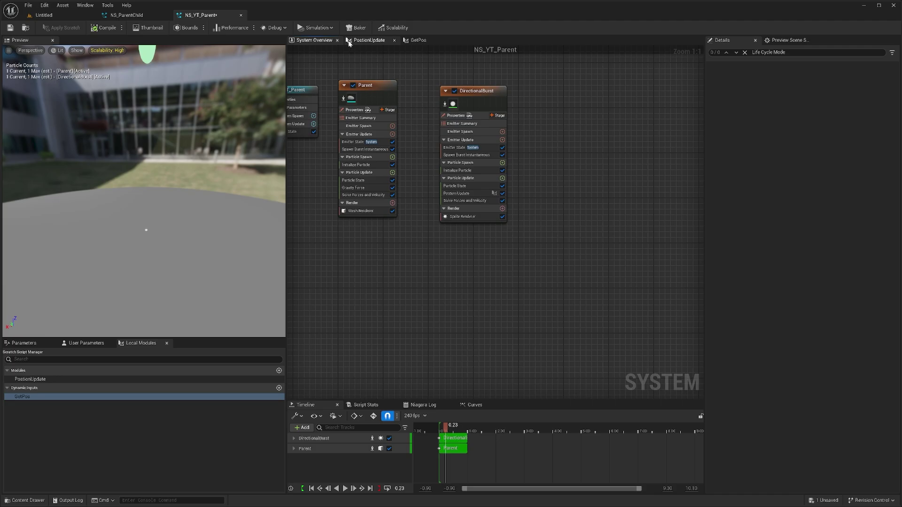
pyautogui.click(466, 194)
pyautogui.moveTo(467, 194); pyautogui.dragTo(441, 252, button='right')
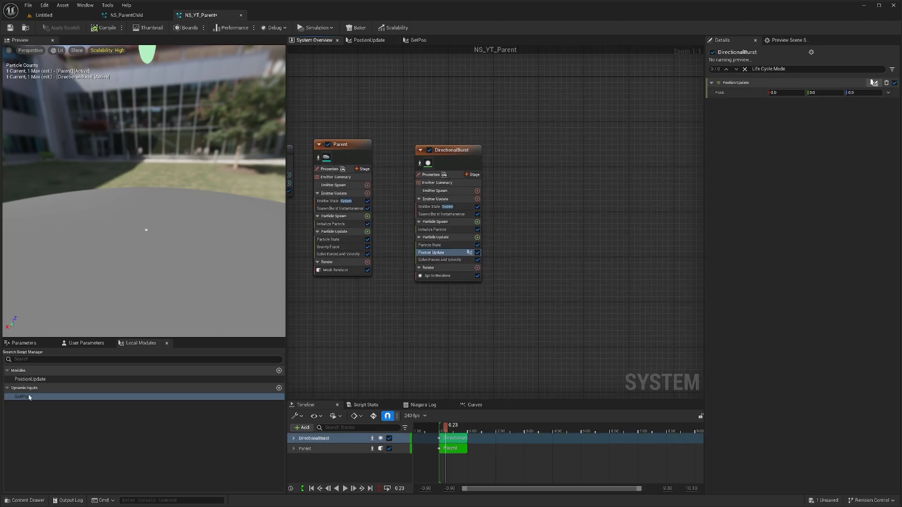
pyautogui.click(888, 94)
pyautogui.click(751, 216)
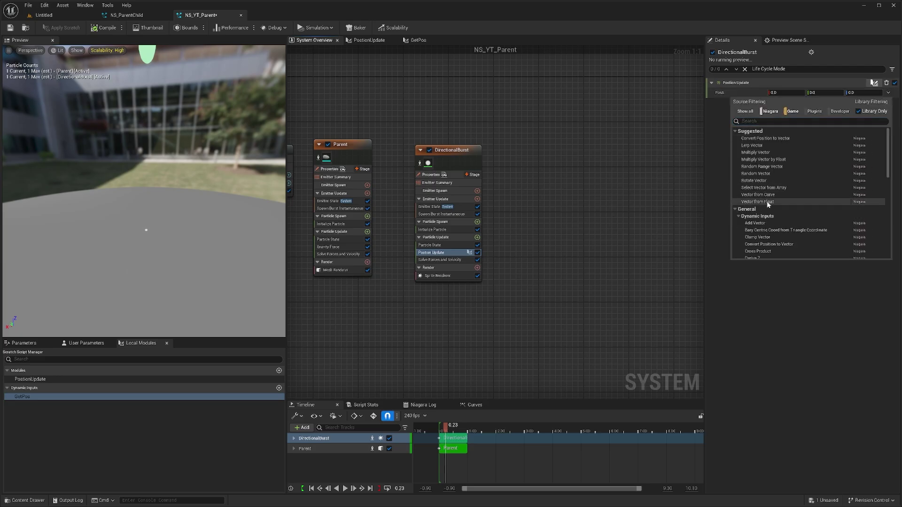
pyautogui.scroll(-5, 779, 202)
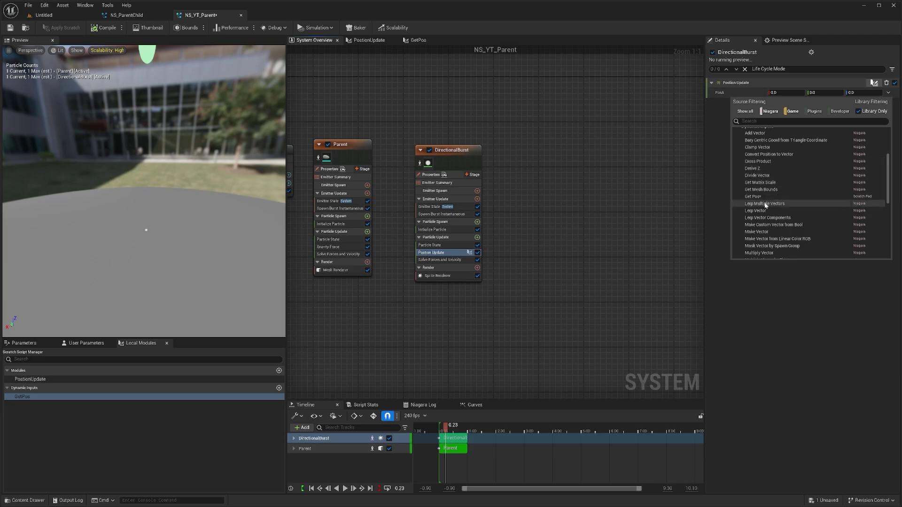
pyautogui.click(761, 197)
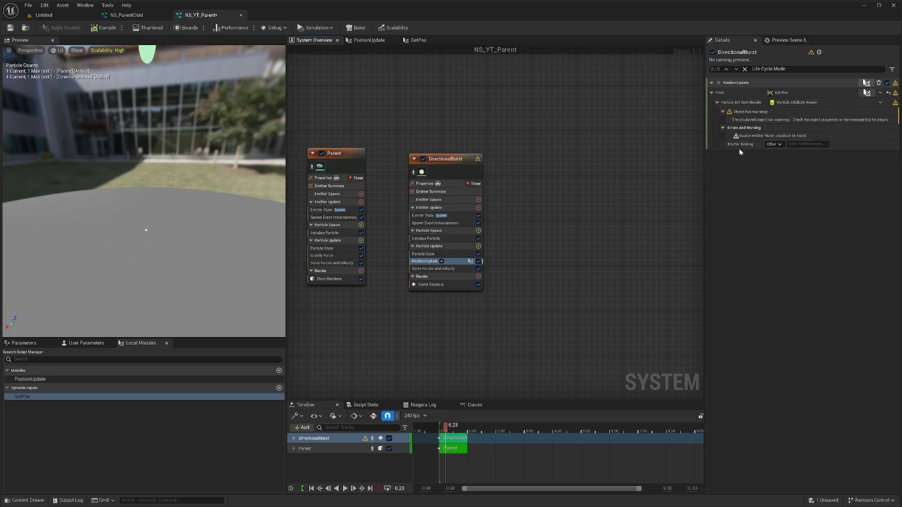
# Step: Set the attribute reader's Emitter Binding to Other with emitter name Parent
pyautogui.click(775, 144)
pyautogui.click(774, 153)
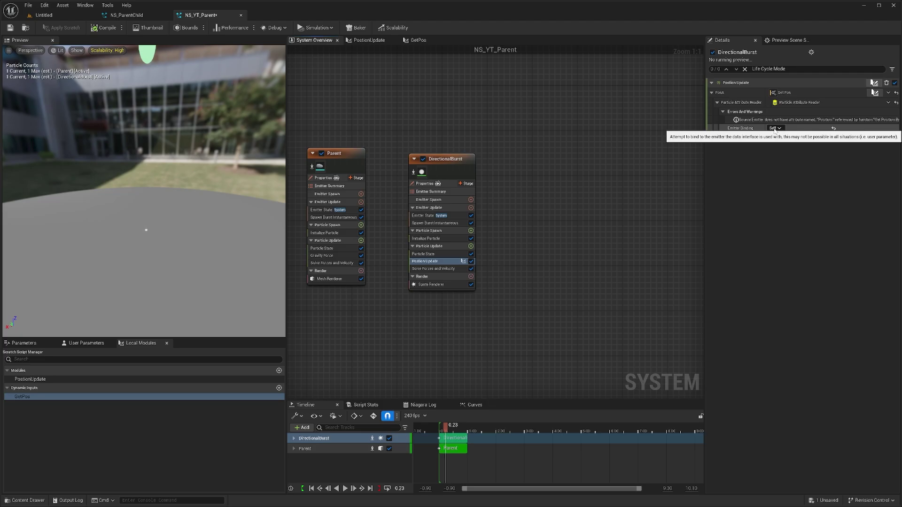
pyautogui.click(774, 128)
pyautogui.click(774, 142)
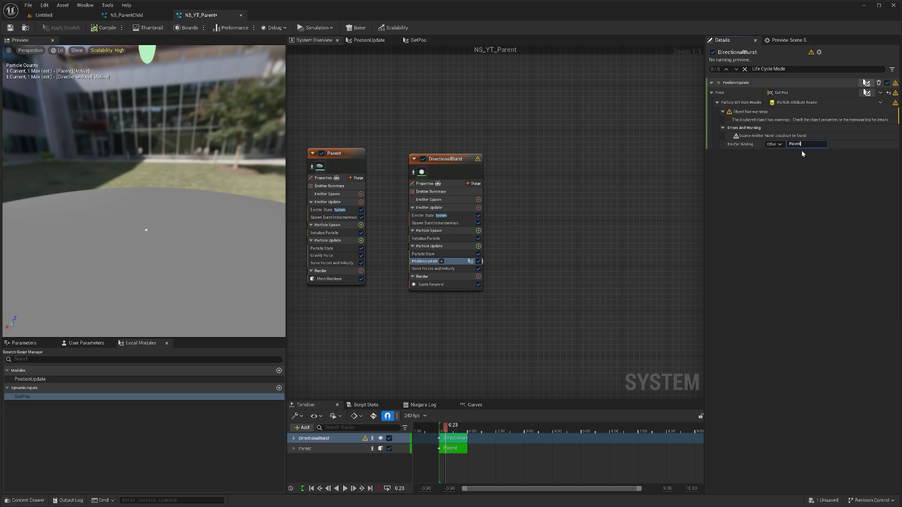
pyautogui.press('Return')
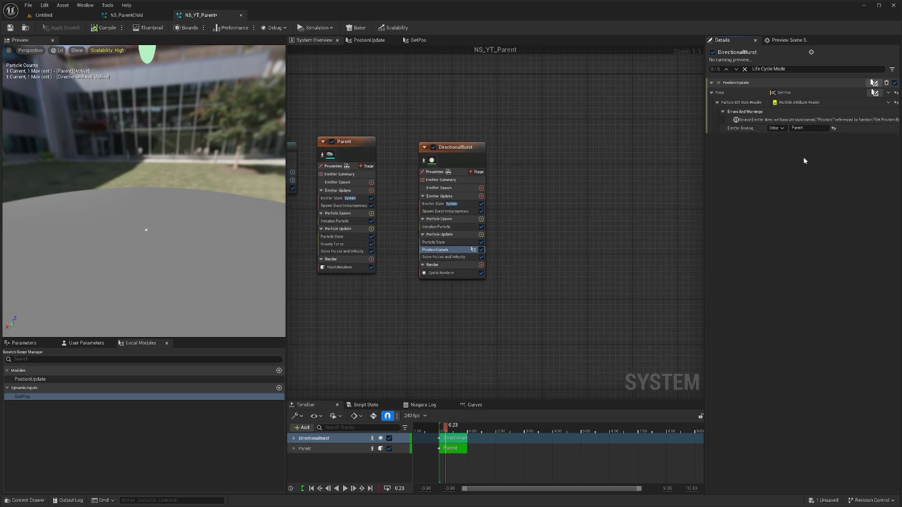
# Step: Set DirectionalBurst's PosA to the Get Pos dynamic input, bound to the Parent emitter
pyautogui.click(897, 93)
pyautogui.click(888, 93)
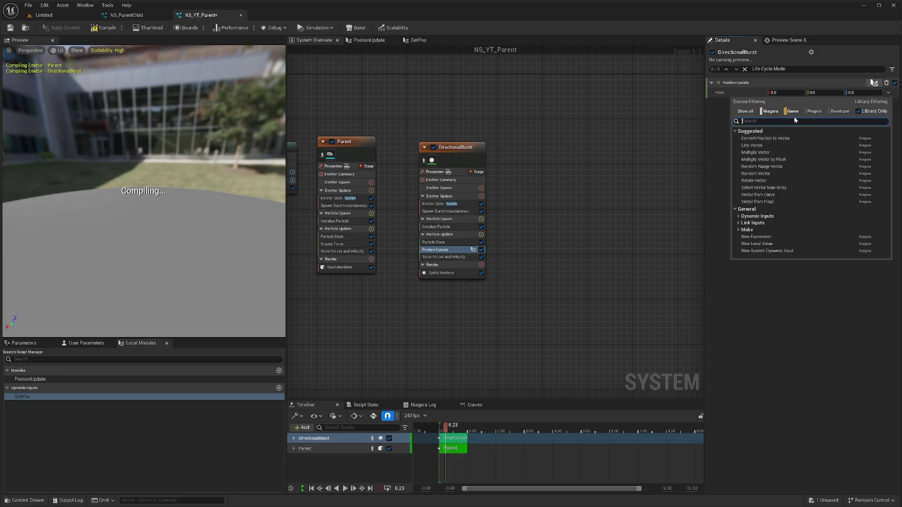
pyautogui.click(757, 216)
pyautogui.scroll(-1, 772, 221)
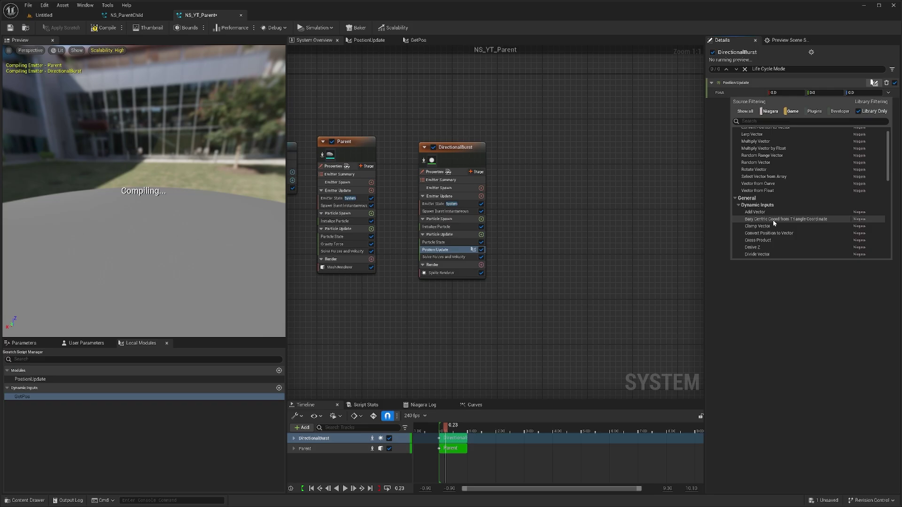
pyautogui.scroll(-1, 770, 225)
pyautogui.scroll(-1, 763, 237)
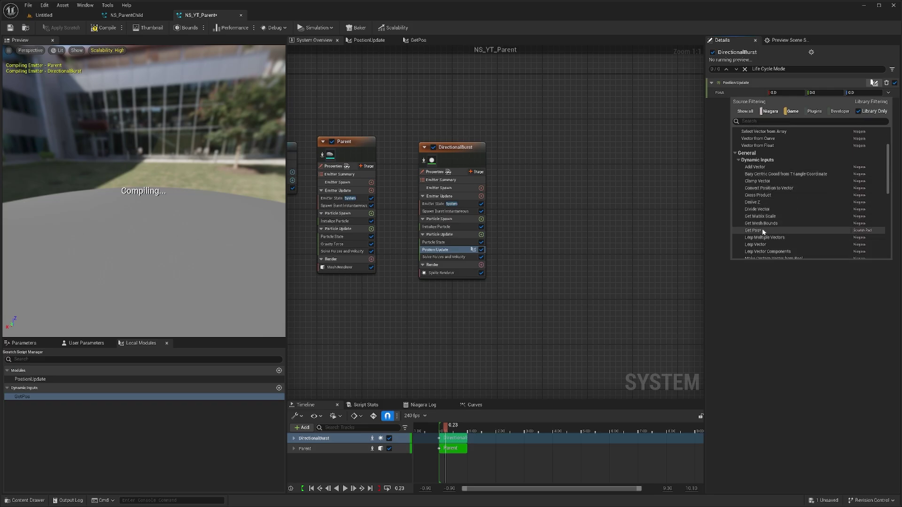
pyautogui.click(756, 231)
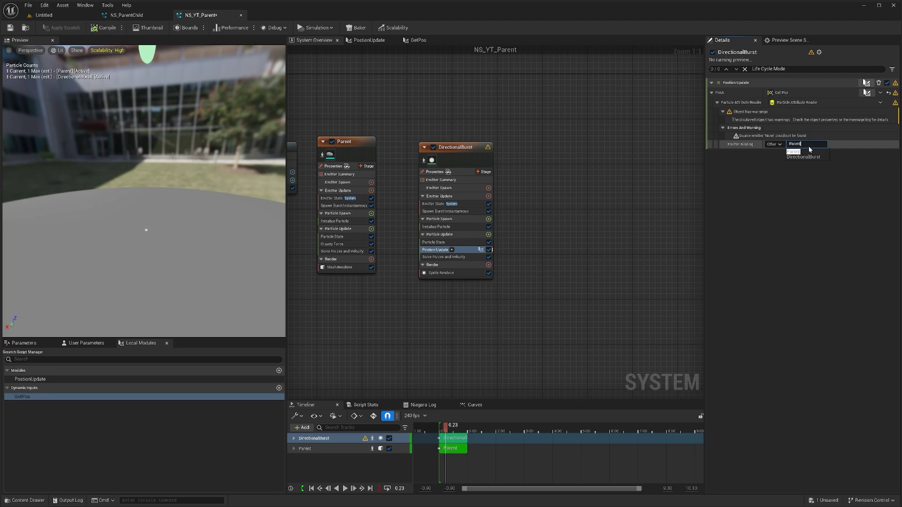
pyautogui.click(807, 149)
# Step: Save the NS_YT_Parent system
pyautogui.rightClick(555, 157)
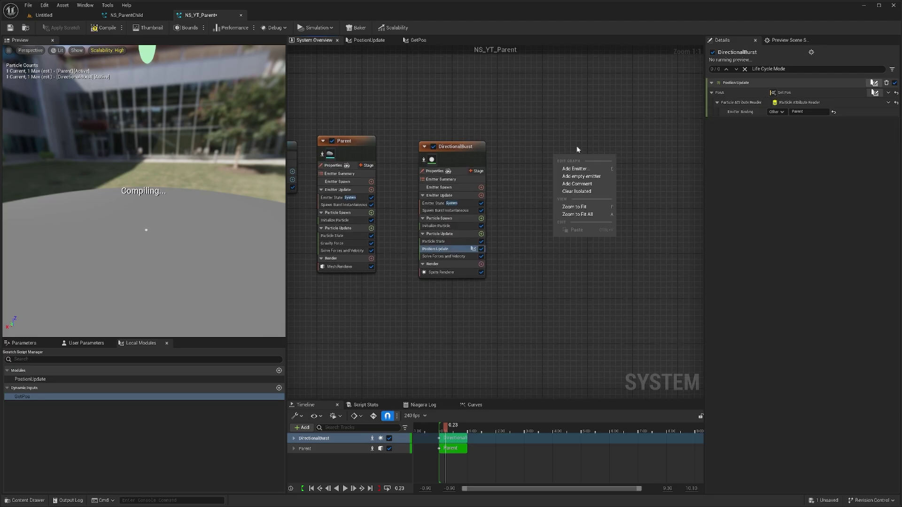
pyautogui.click(584, 111)
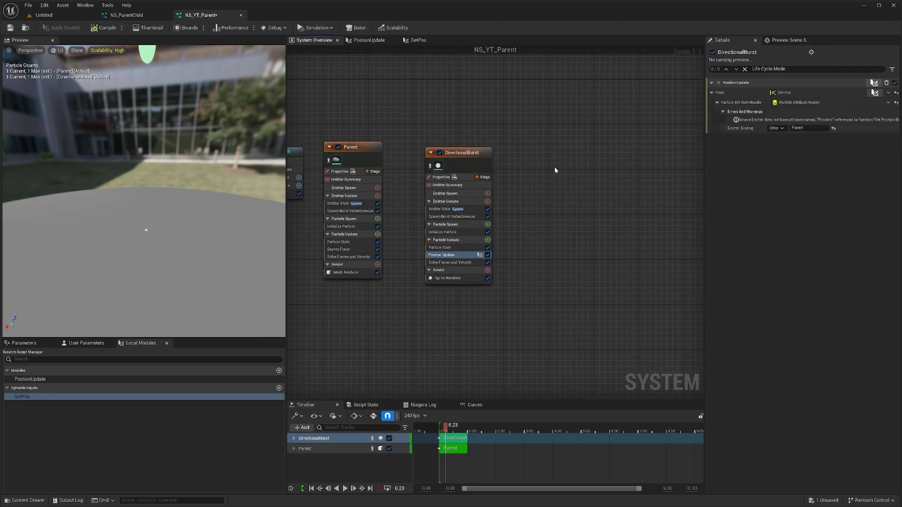
pyautogui.hotkey('ctrl', 's')
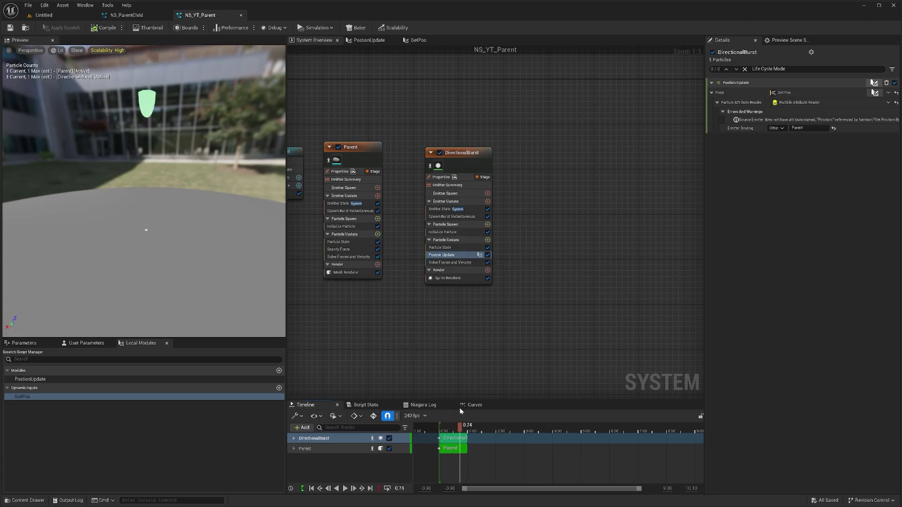
pyautogui.click(413, 41)
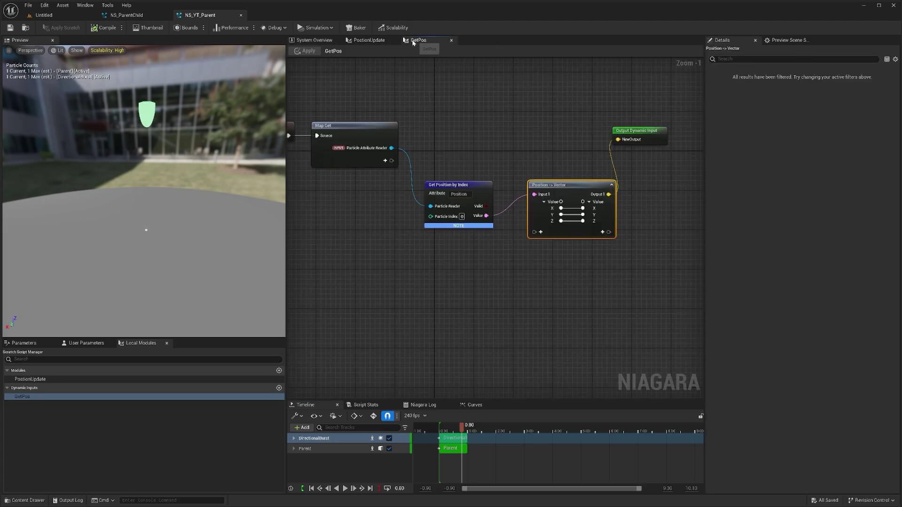
pyautogui.moveTo(460, 132); pyautogui.dragTo(431, 127, button='right')
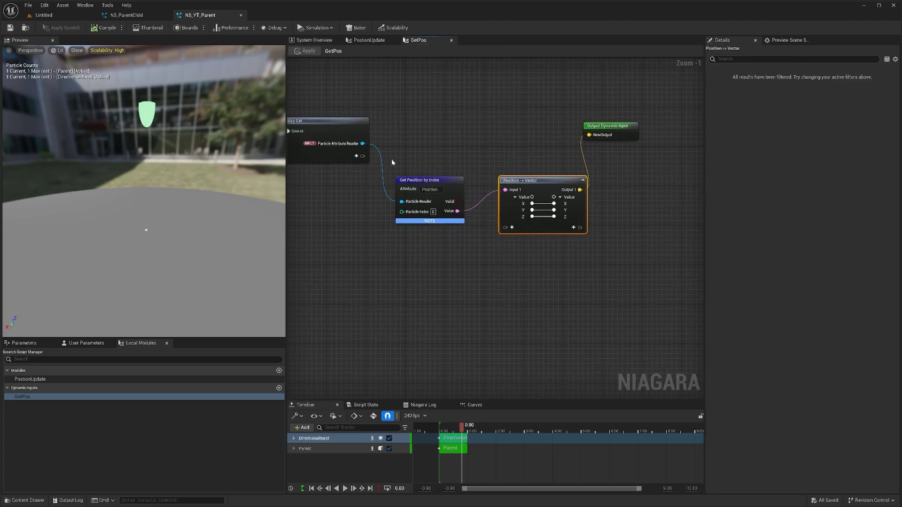
pyautogui.moveTo(363, 144); pyautogui.dragTo(374, 247)
pyautogui.write('getpo')
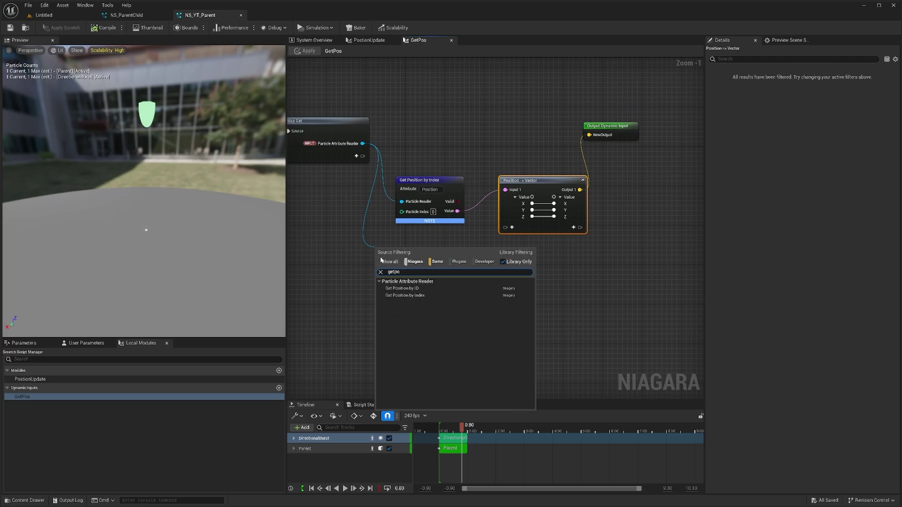
pyautogui.rightClick(452, 236)
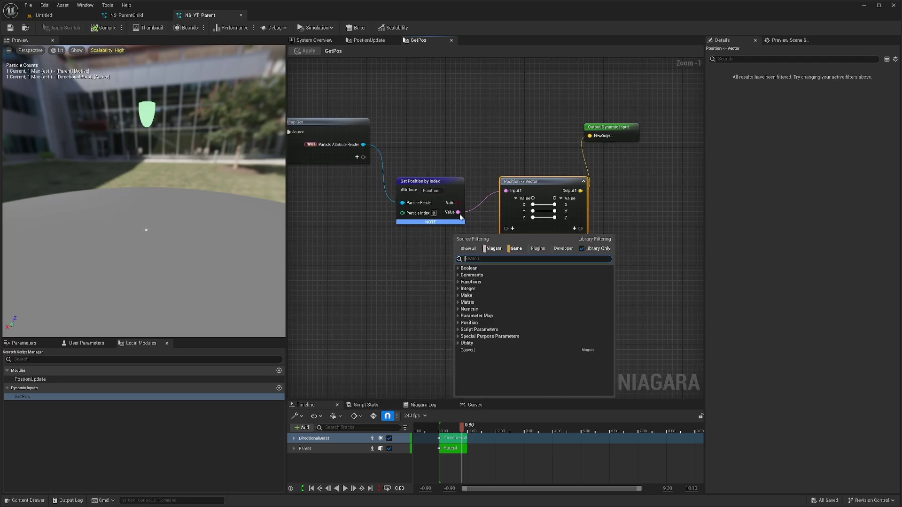
pyautogui.moveTo(460, 158); pyautogui.dragTo(449, 162, button='right')
pyautogui.moveTo(527, 193); pyautogui.dragTo(529, 213)
pyautogui.moveTo(598, 131); pyautogui.dragTo(647, 190)
pyautogui.moveTo(499, 164); pyautogui.dragTo(569, 162, button='right')
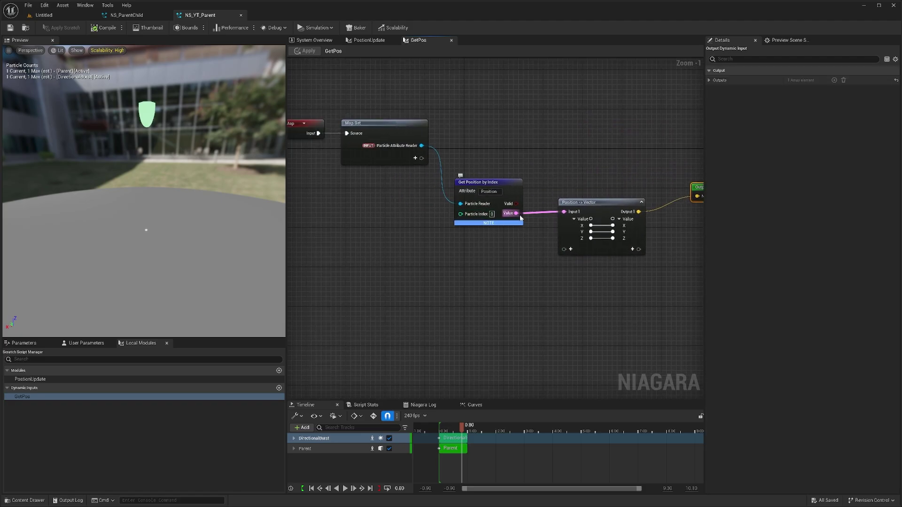
pyautogui.moveTo(579, 189); pyautogui.dragTo(471, 181, button='right')
pyautogui.click(368, 42)
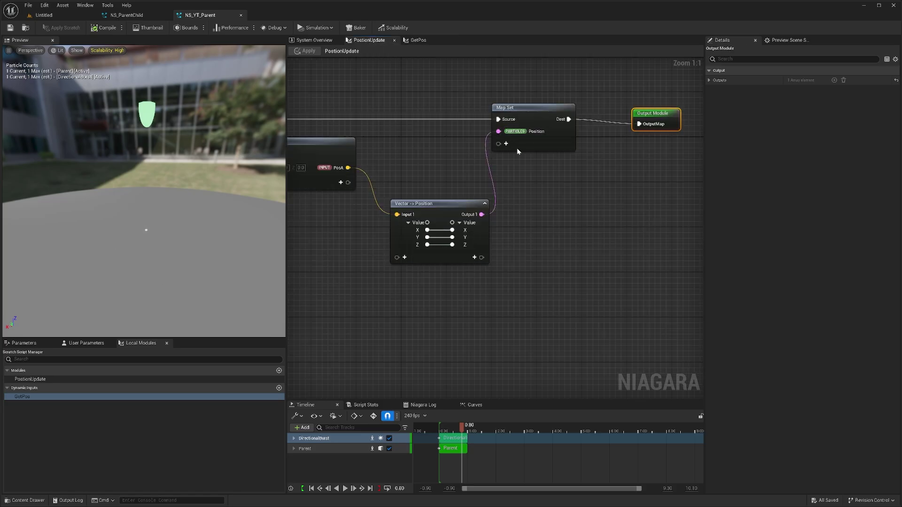
pyautogui.moveTo(516, 147); pyautogui.dragTo(595, 138, button='right')
pyautogui.moveTo(515, 173); pyautogui.dragTo(429, 175, button='right')
pyautogui.click(314, 40)
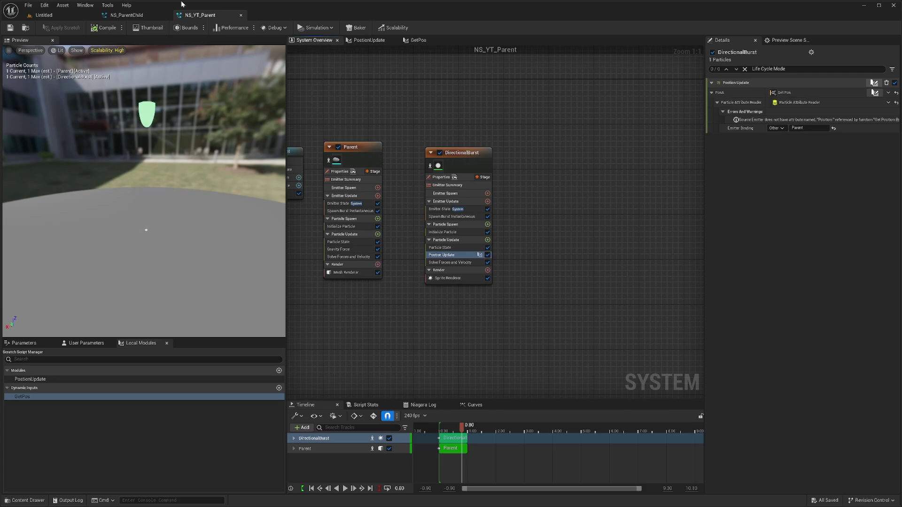
# Step: In the GetPos scratch module, re-enter Position as the Get Position by Index attribute and apply
pyautogui.click(137, 15)
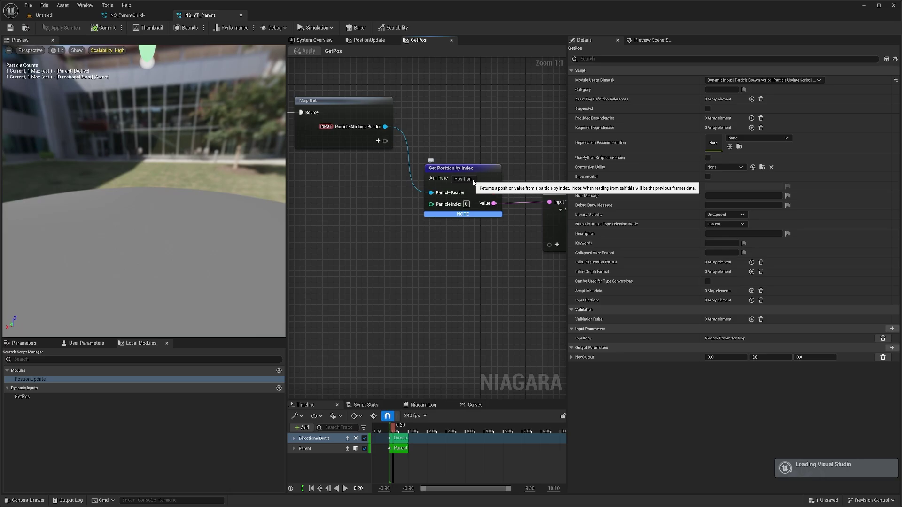
pyautogui.click(474, 183)
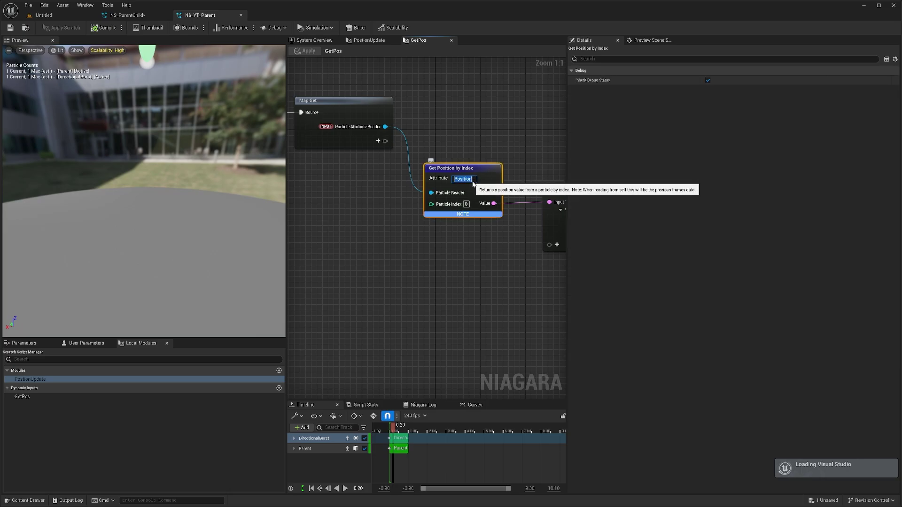
pyautogui.press('BackSpace')
pyautogui.press('BackSpace')
pyautogui.press('BackSpace')
pyautogui.press('BackSpace')
pyautogui.press('BackSpace')
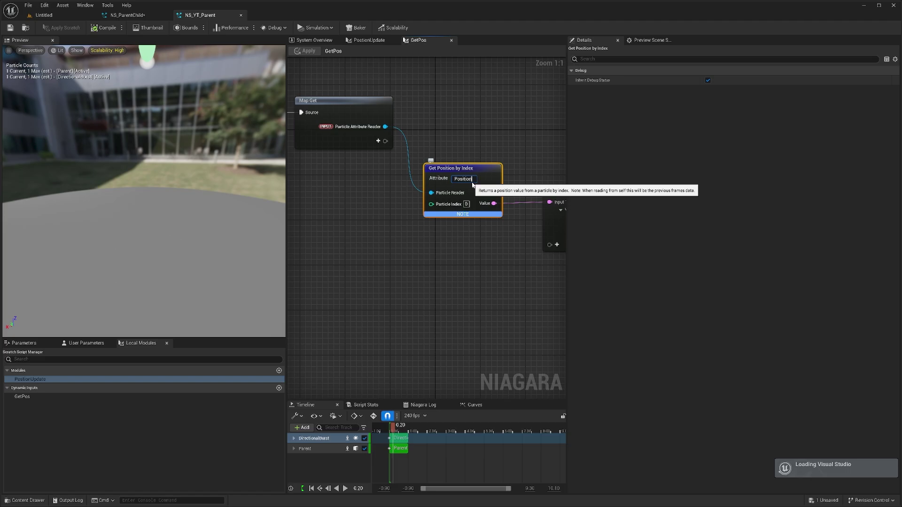
pyautogui.click(374, 58)
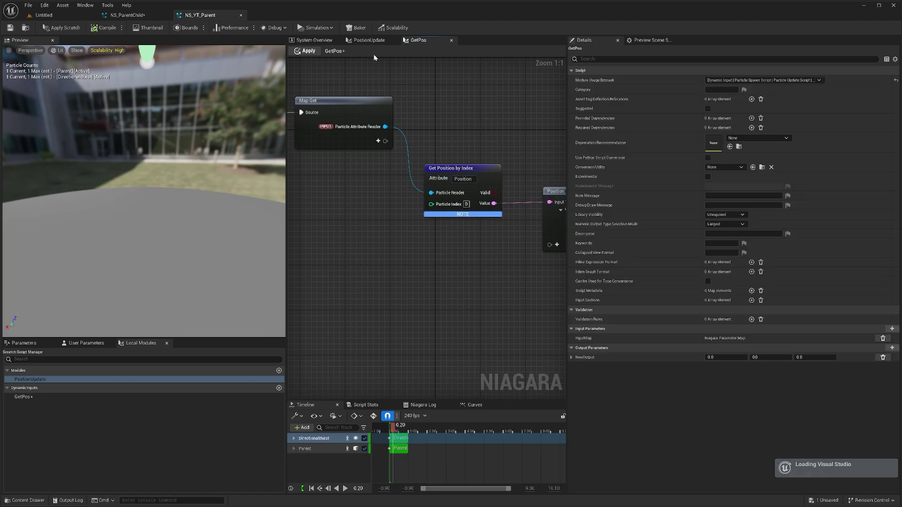
pyautogui.click(304, 52)
pyautogui.click(322, 40)
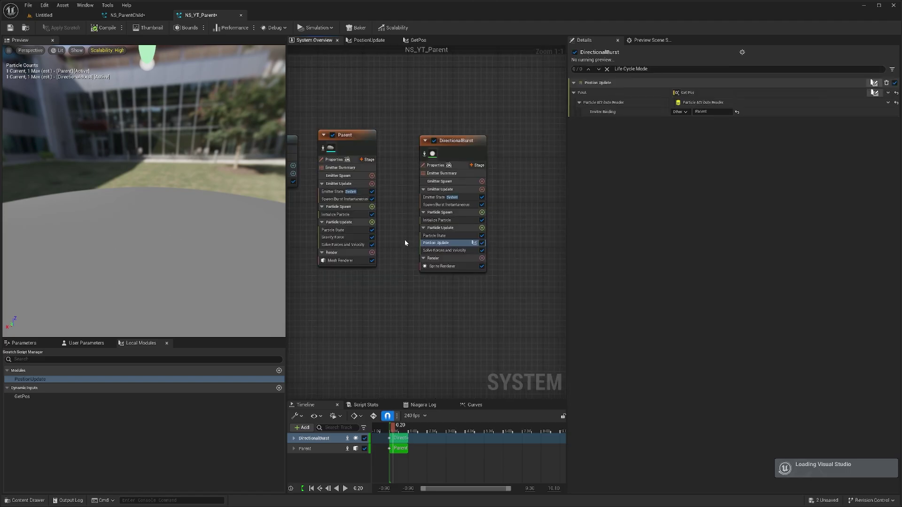
pyautogui.moveTo(393, 426)
pyautogui.mouseDown()
pyautogui.moveTo(419, 427)
pyautogui.moveTo(389, 427)
pyautogui.moveTo(415, 425)
pyautogui.moveTo(400, 410)
pyautogui.mouseUp()
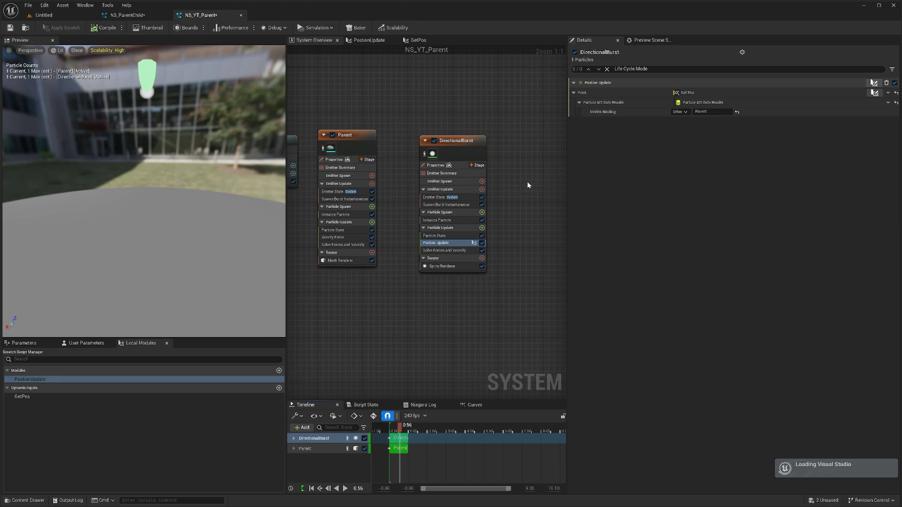
# Step: Add a Mesh Renderer to DirectionalBurst using SM_Spiral as its mesh
pyautogui.click(482, 259)
pyautogui.click(339, 310)
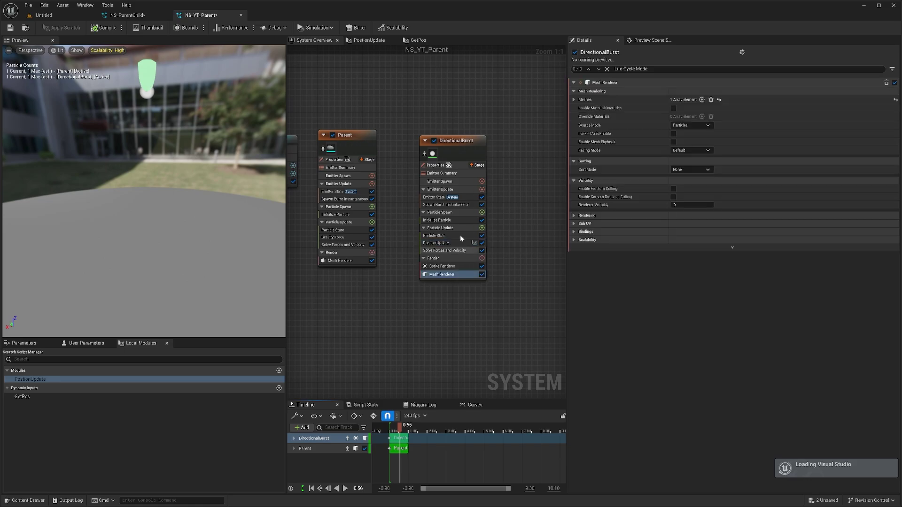
pyautogui.click(692, 101)
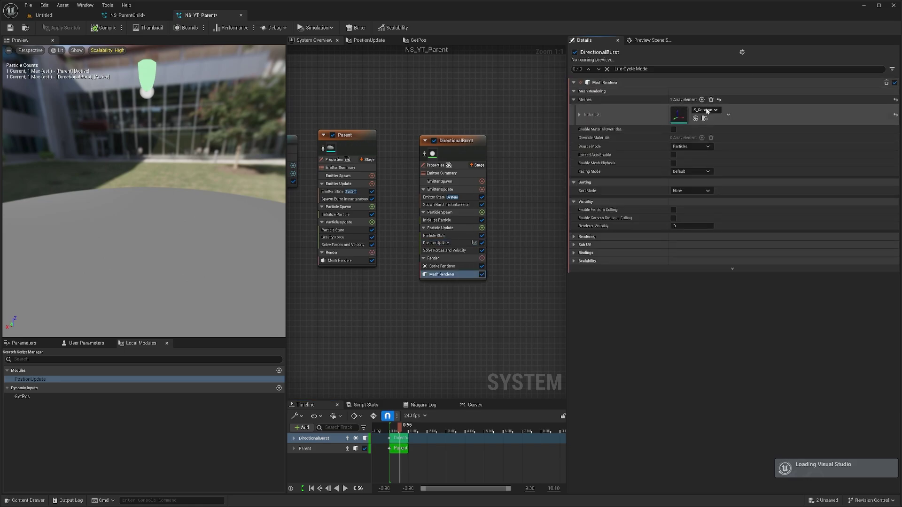
pyautogui.click(706, 111)
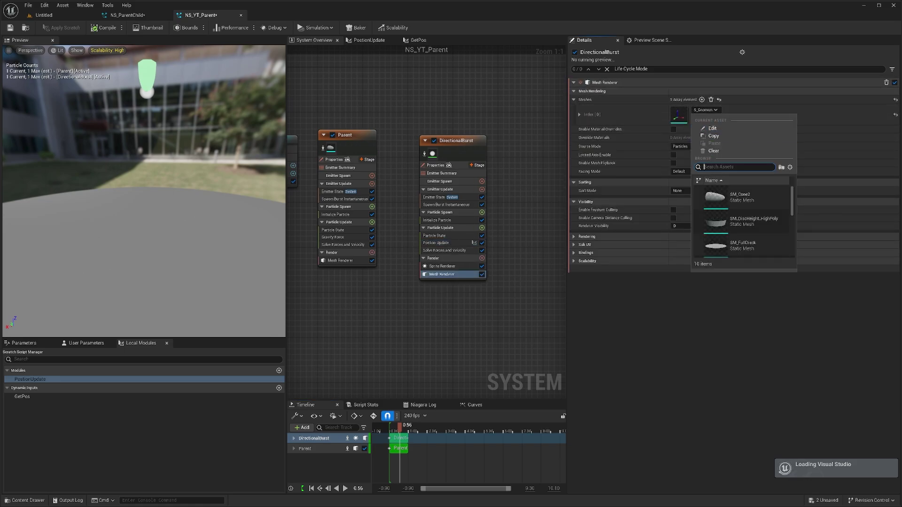
pyautogui.write('Spira')
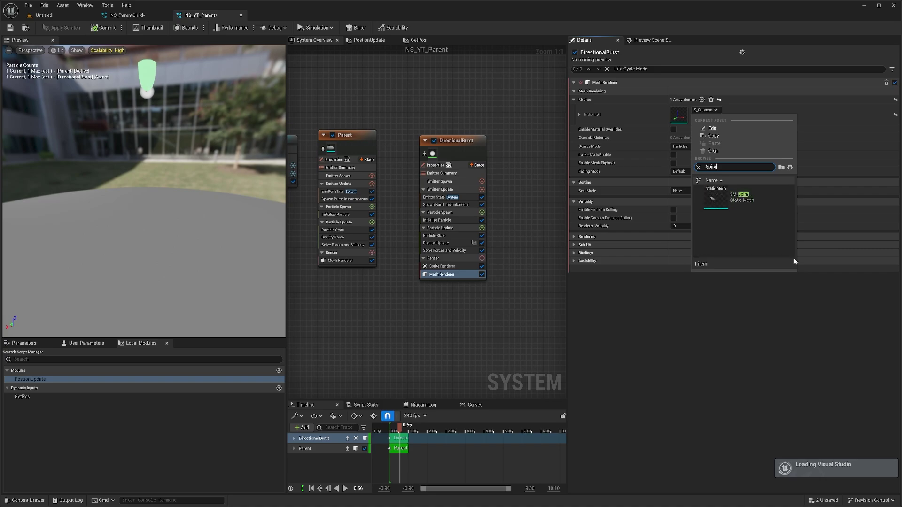
pyautogui.click(736, 201)
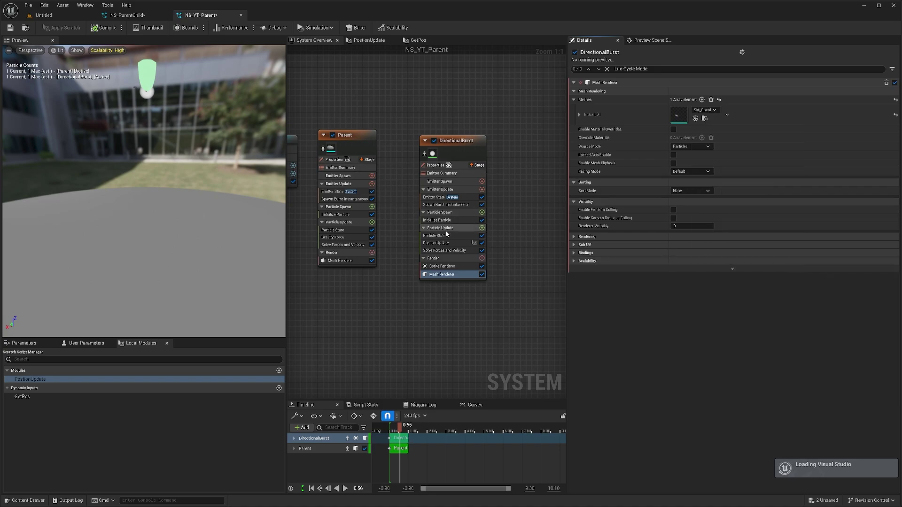
# Step: Set Initialize Particle's Mesh Scale Mode to Uniform with a scale of about 1.6
pyautogui.click(439, 220)
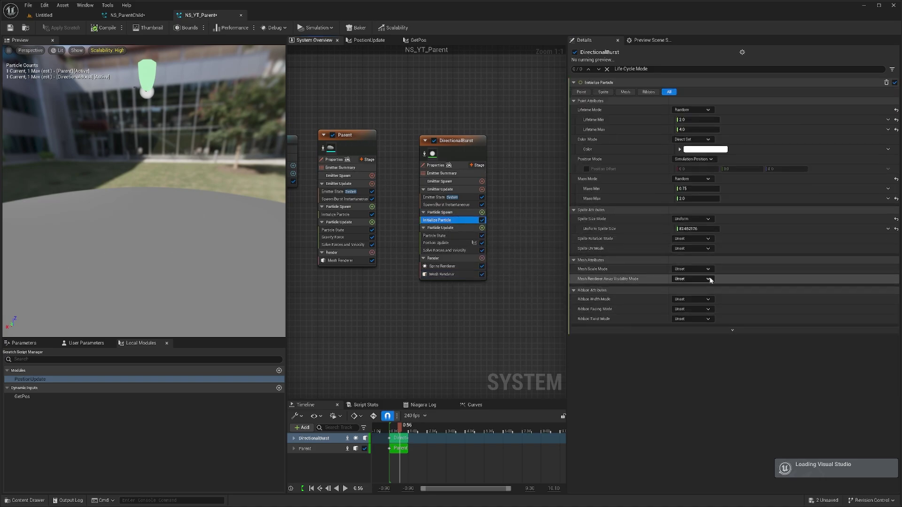
pyautogui.click(698, 269)
pyautogui.click(695, 286)
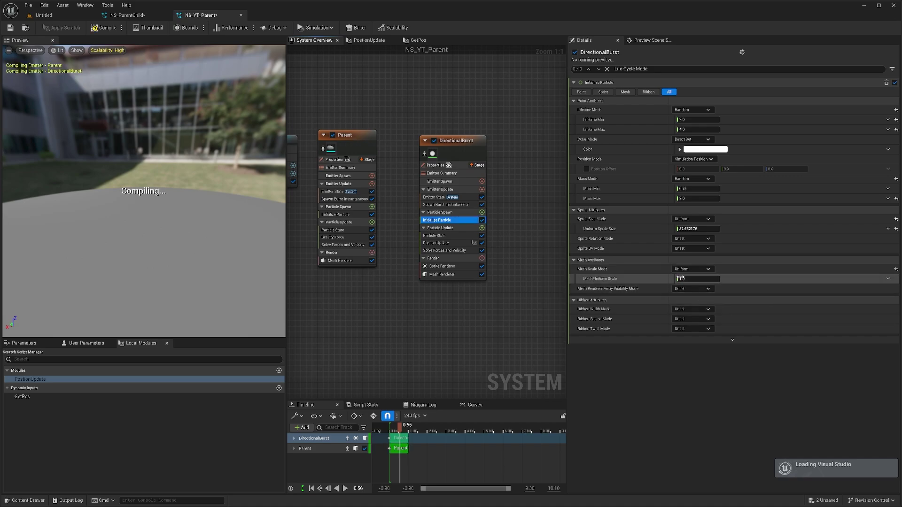
pyautogui.moveTo(680, 278); pyautogui.dragTo(688, 279)
# Step: Enable material overrides on the Mesh Renderer and set the override material to MM_ParticleColor
pyautogui.click(449, 275)
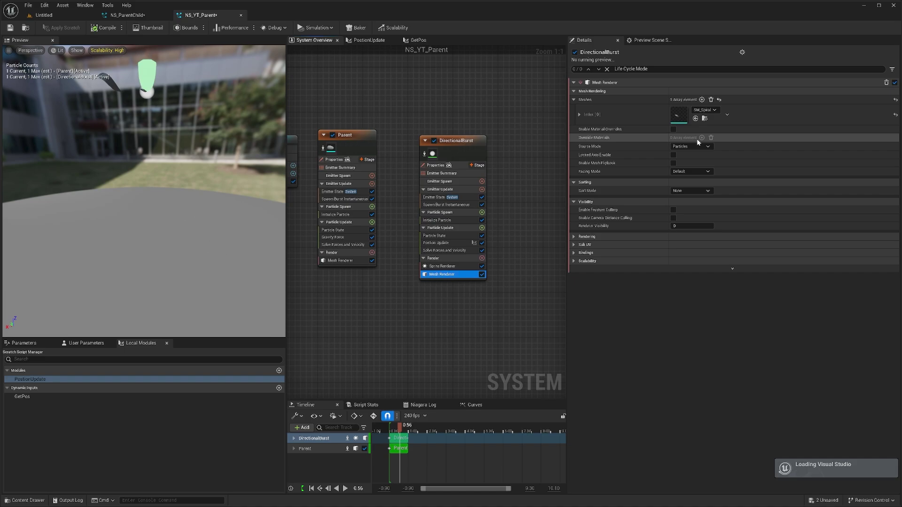
pyautogui.click(674, 130)
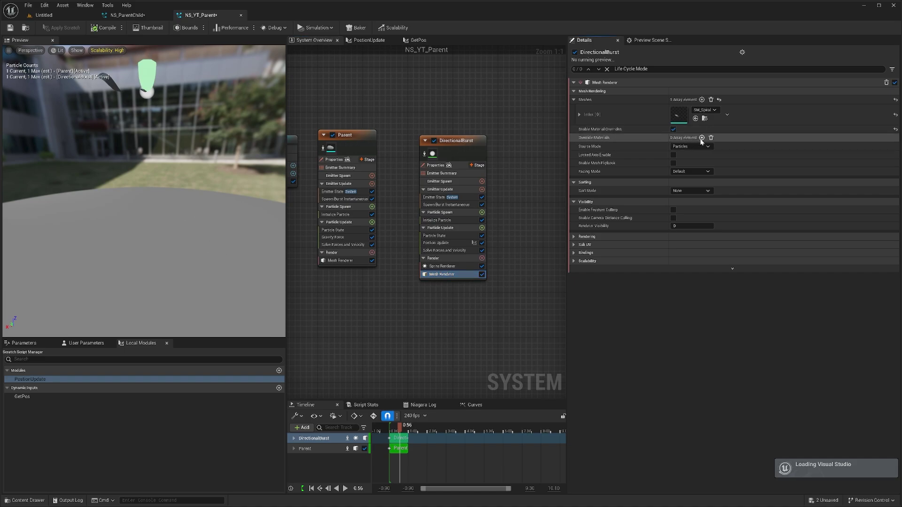
pyautogui.click(574, 138)
pyautogui.click(579, 147)
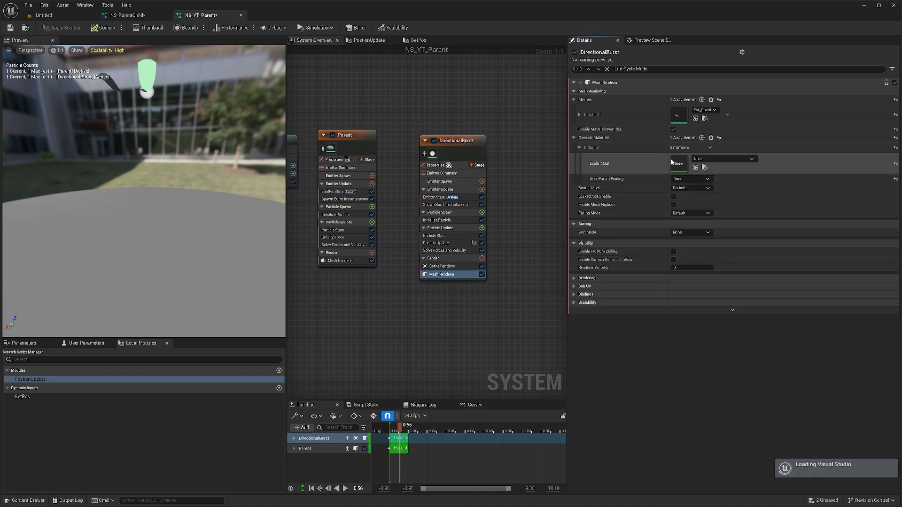
pyautogui.click(712, 161)
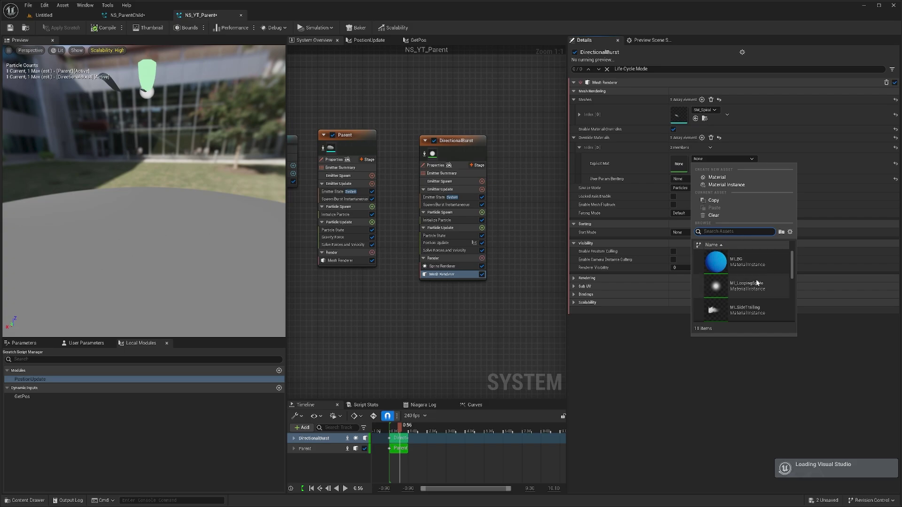
pyautogui.scroll(-3, 756, 283)
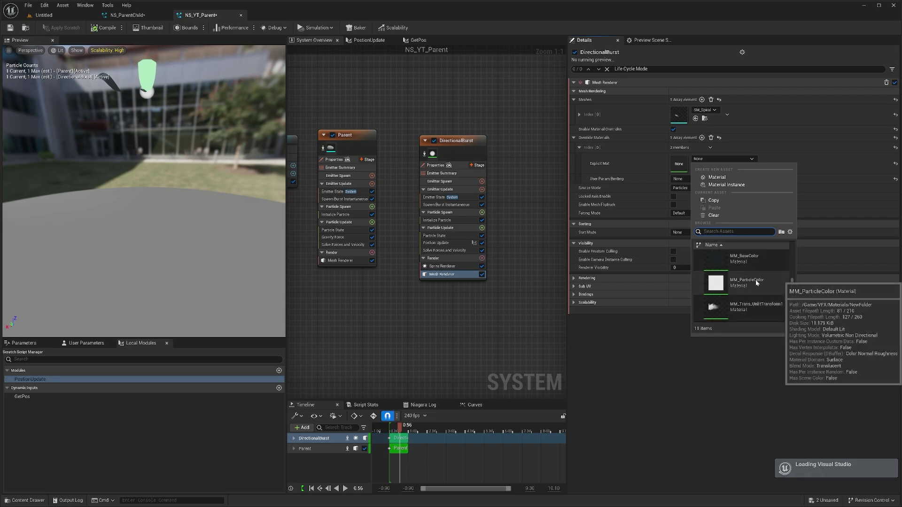
pyautogui.click(754, 279)
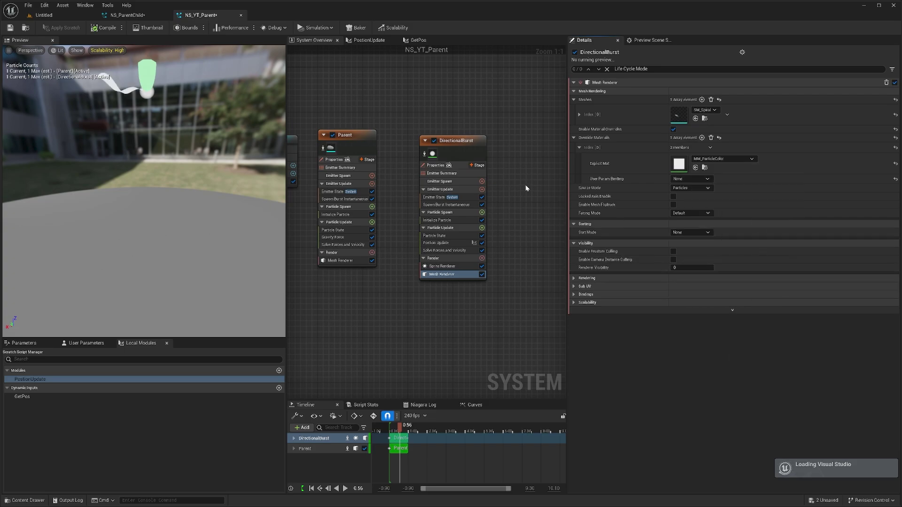
pyautogui.click(451, 250)
# Step: Set Initialize Particle's color to magenta in the Color Picker and confirm
pyautogui.click(439, 221)
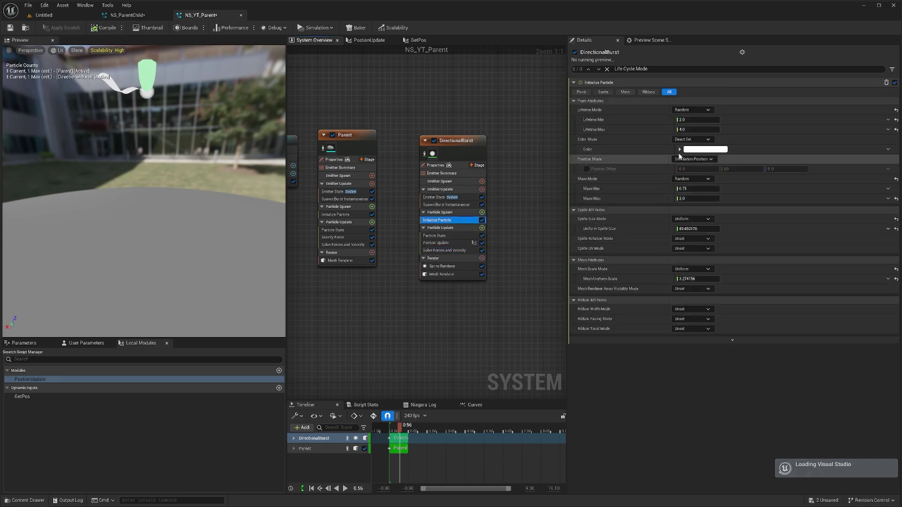
pyautogui.click(698, 150)
pyautogui.moveTo(798, 222); pyautogui.dragTo(799, 176)
pyautogui.click(775, 214)
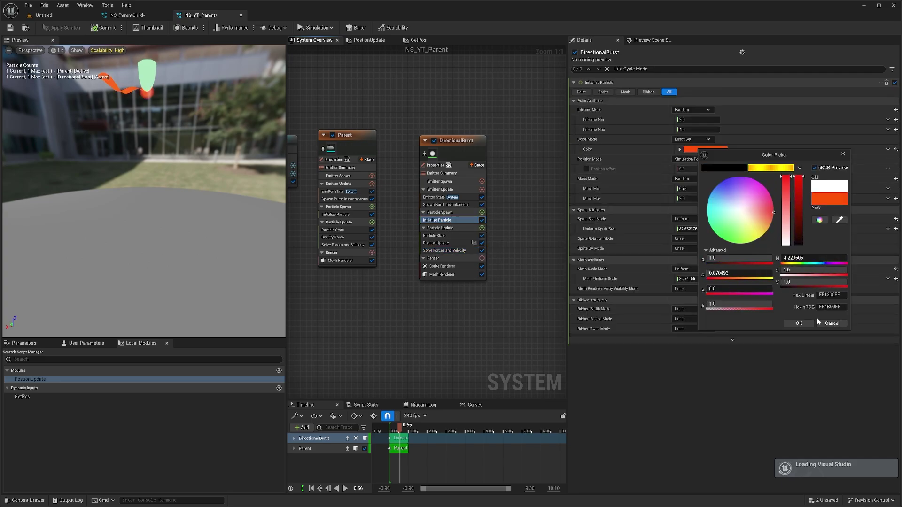
pyautogui.click(742, 242)
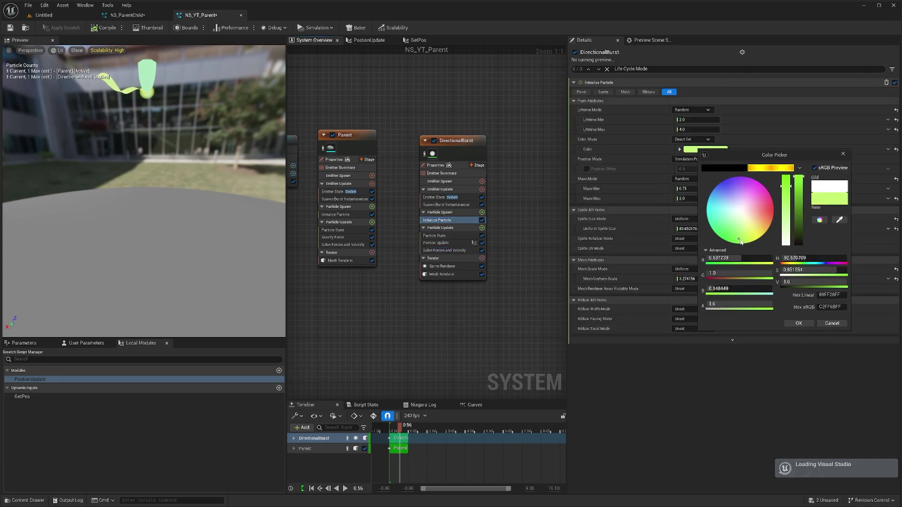
pyautogui.moveTo(740, 242); pyautogui.dragTo(773, 190)
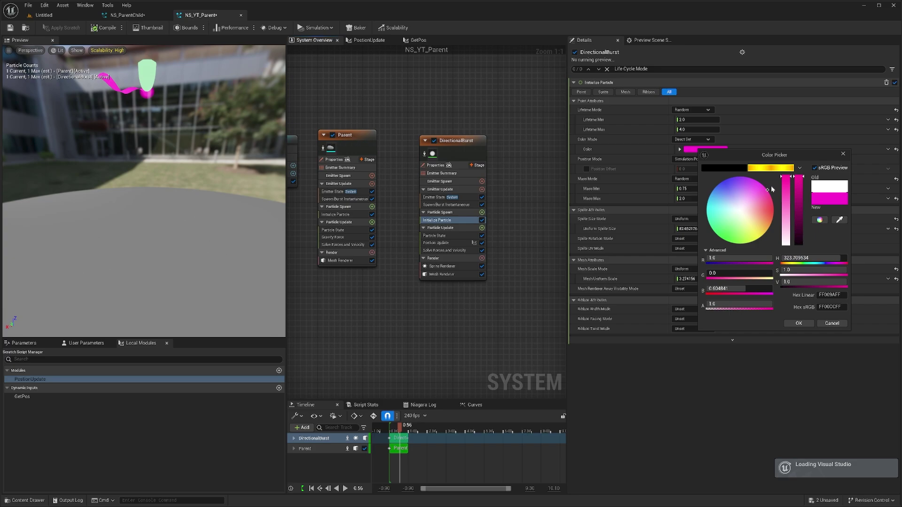
pyautogui.click(800, 324)
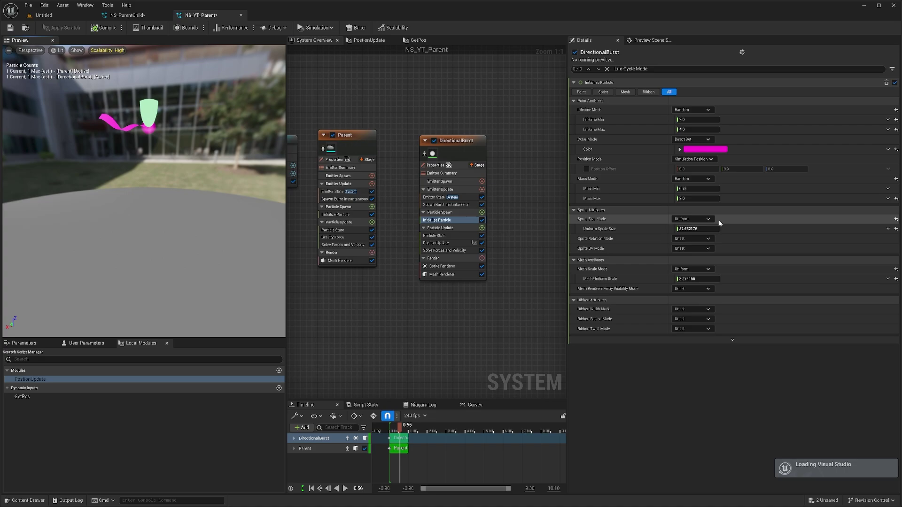
# Step: Add Initial Mesh Orientation to Particle Spawn with Mesh Orientation Mode set to Orient to Vector
pyautogui.click(482, 212)
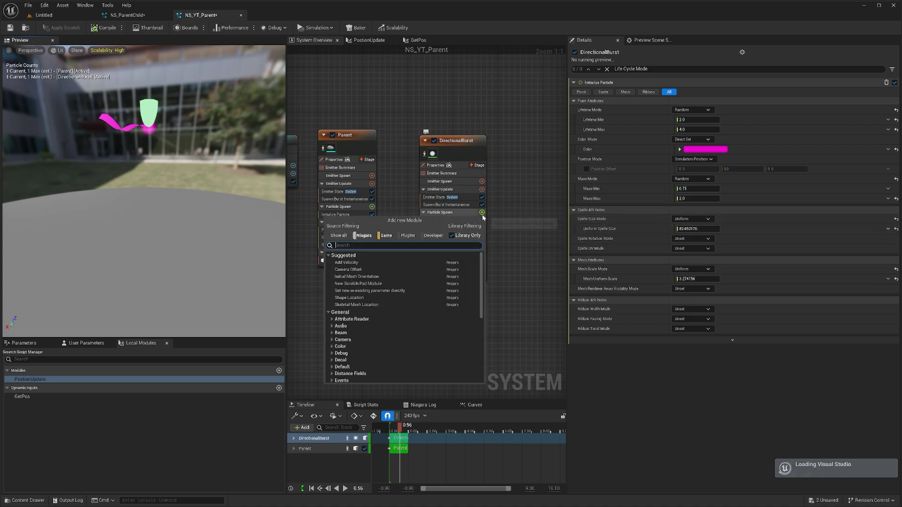
pyautogui.click(377, 275)
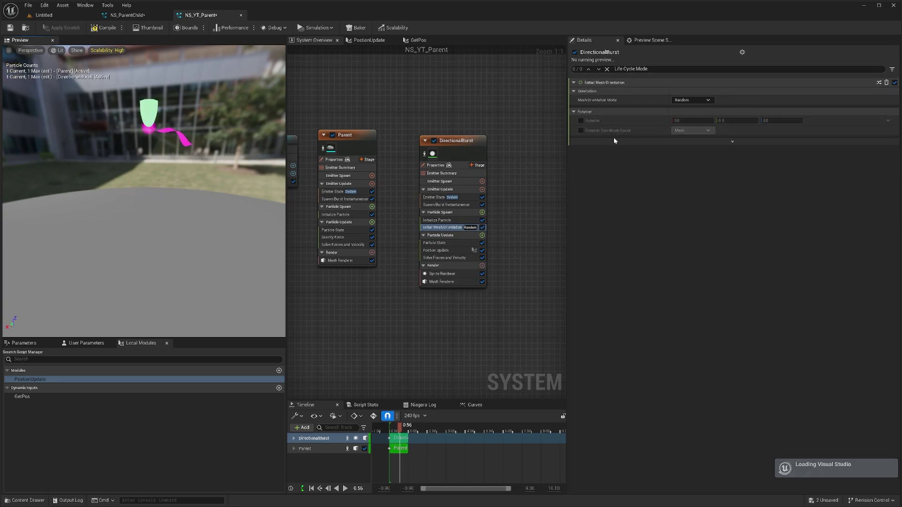
pyautogui.click(695, 100)
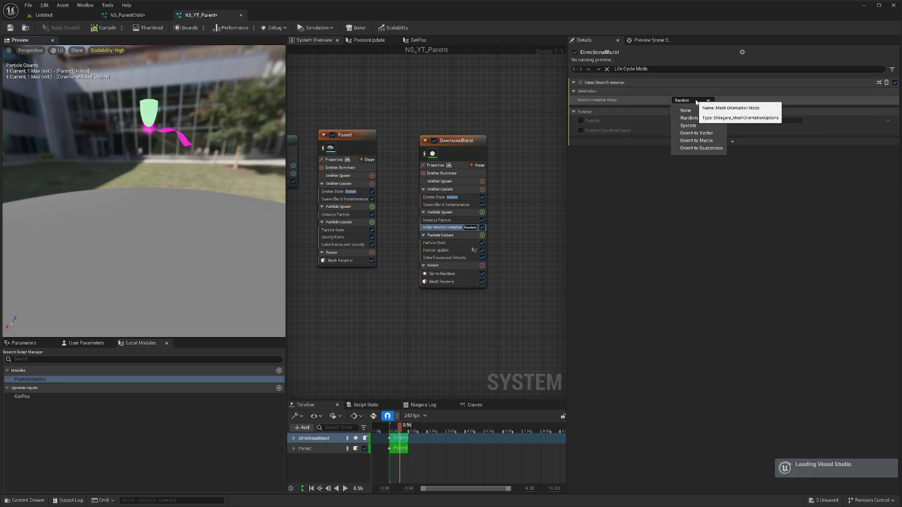
pyautogui.click(697, 133)
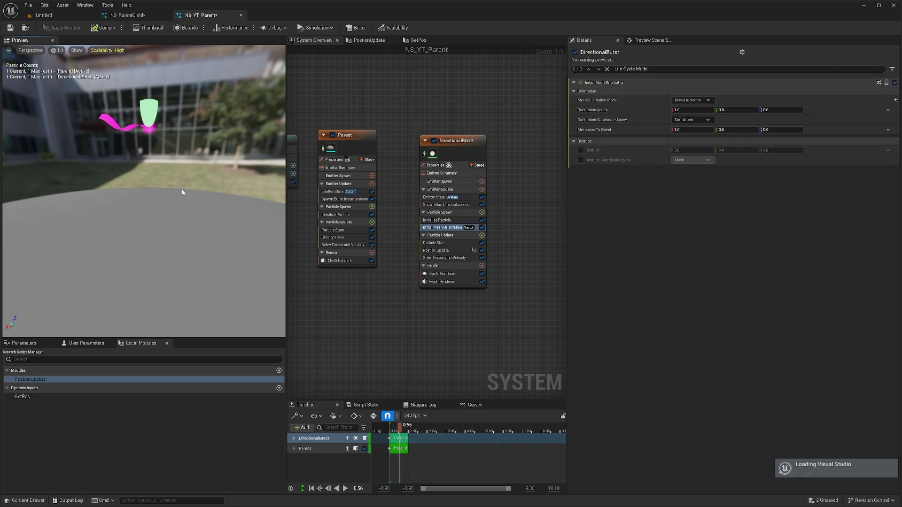
pyautogui.moveTo(148, 187); pyautogui.dragTo(155, 180)
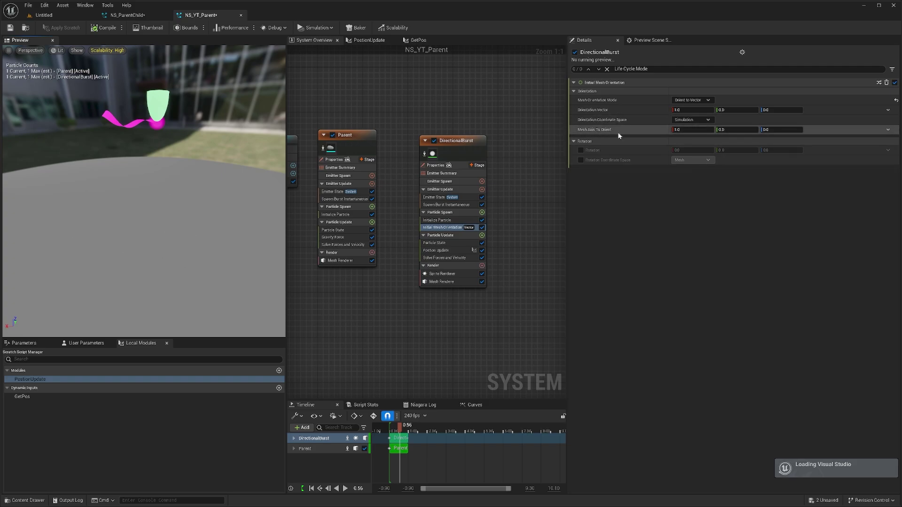
pyautogui.moveTo(683, 136)
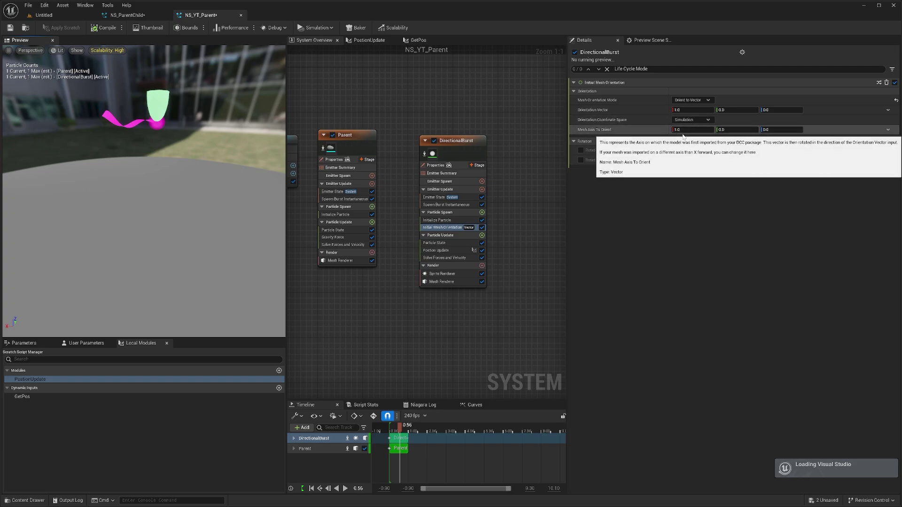
pyautogui.moveTo(614, 116)
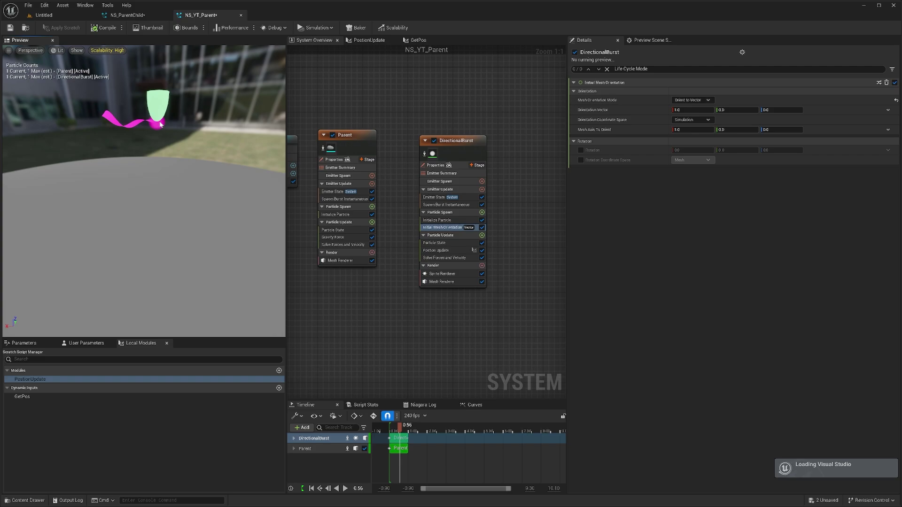
# Step: Set the Orientation Vector to 0, 0, 1 so the spiral points up along Z
pyautogui.click(688, 110)
pyautogui.write('0')
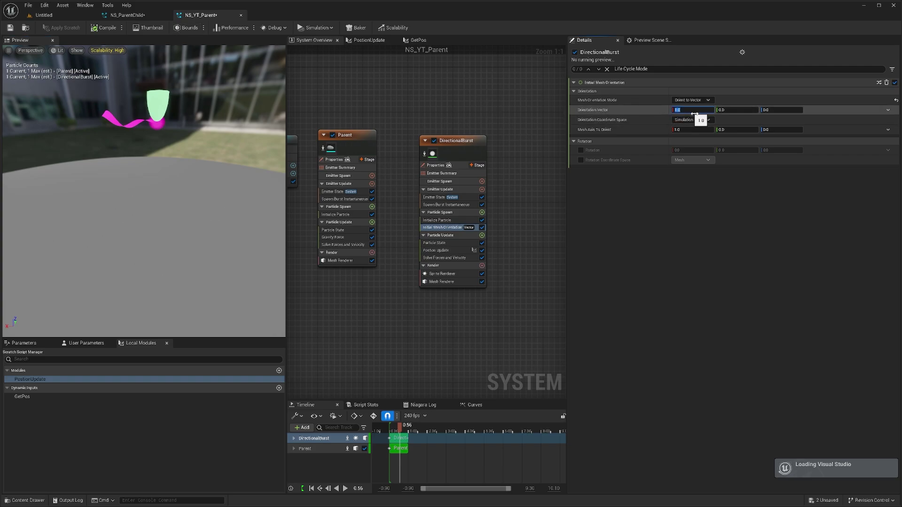
pyautogui.click(772, 110)
pyautogui.write('1')
pyautogui.press('Return')
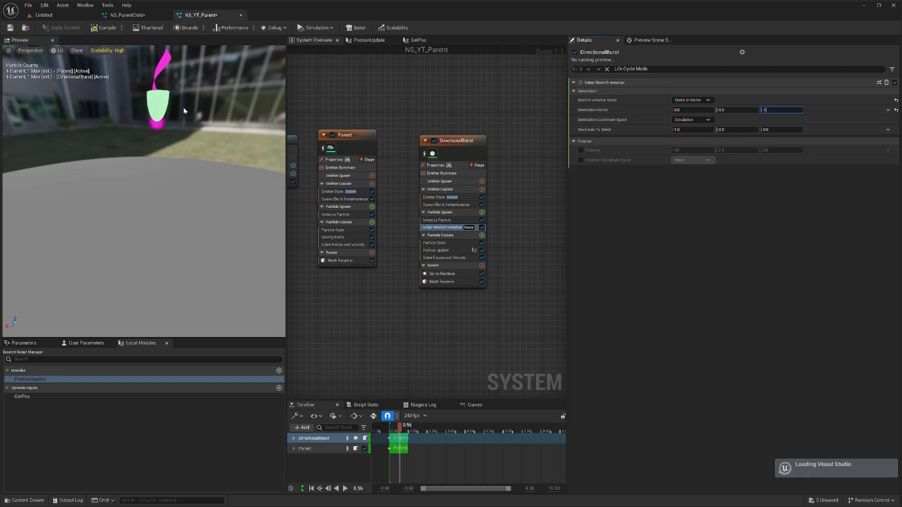
pyautogui.moveTo(187, 101); pyautogui.dragTo(216, 102)
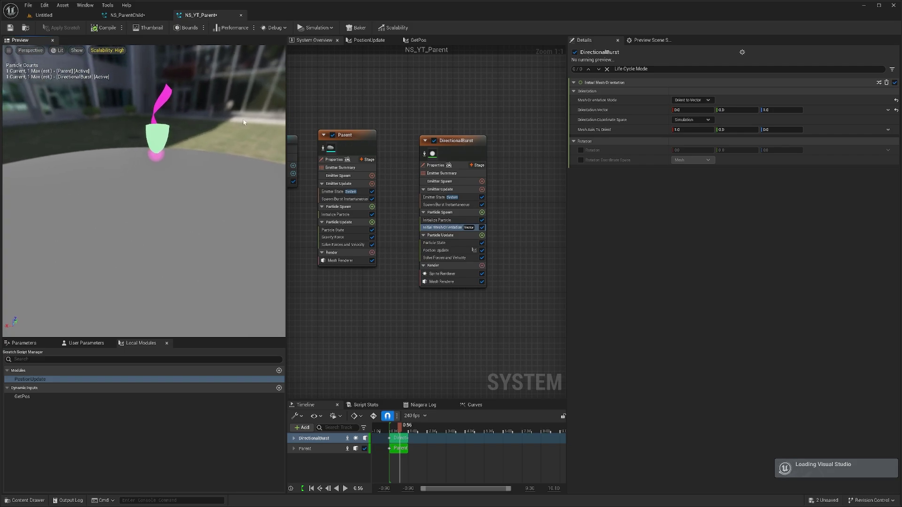
# Step: Enable Rotation with Rotation X around 8, keeping the coordinate space on Mesh
pyautogui.click(580, 150)
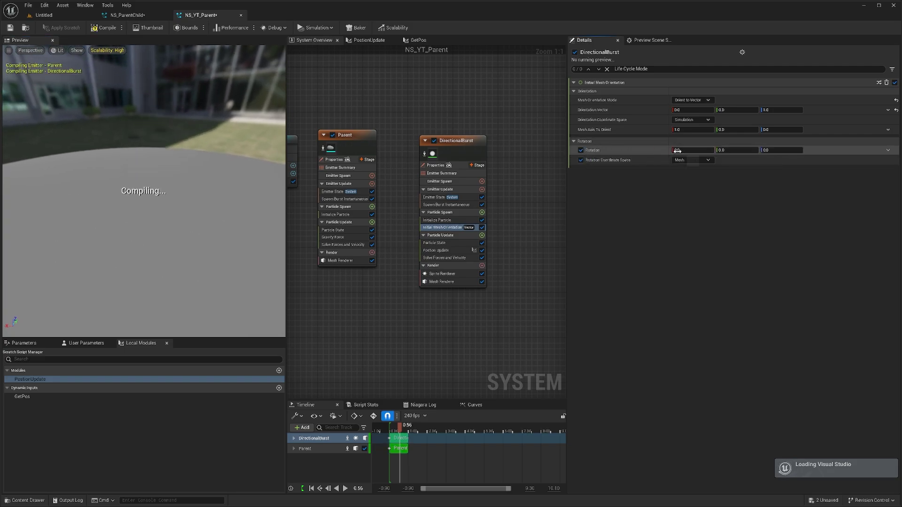
pyautogui.moveTo(677, 151); pyautogui.dragTo(687, 150)
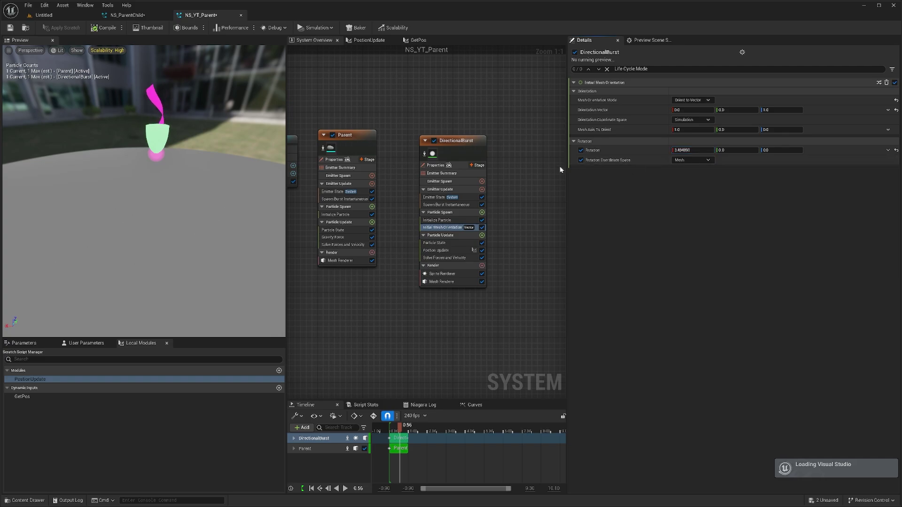
pyautogui.click(690, 162)
pyautogui.click(690, 177)
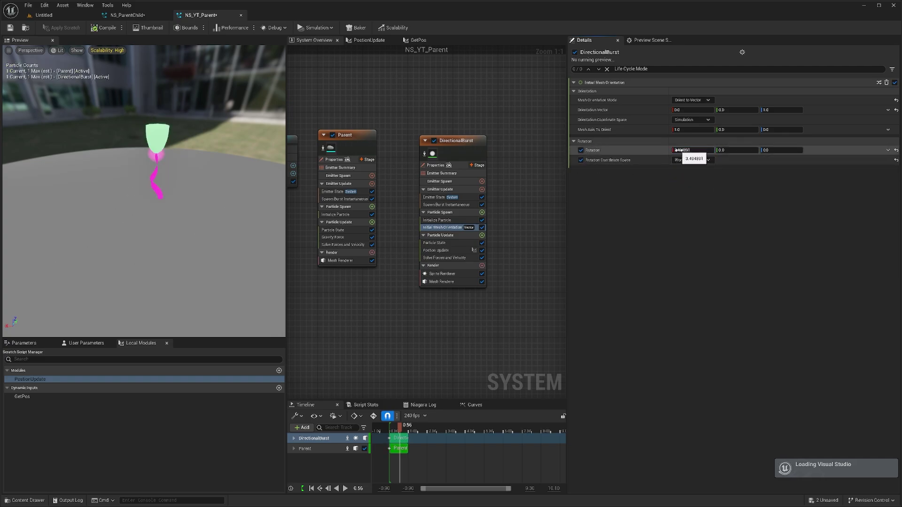
pyautogui.moveTo(676, 150); pyautogui.dragTo(691, 150)
pyautogui.click(691, 163)
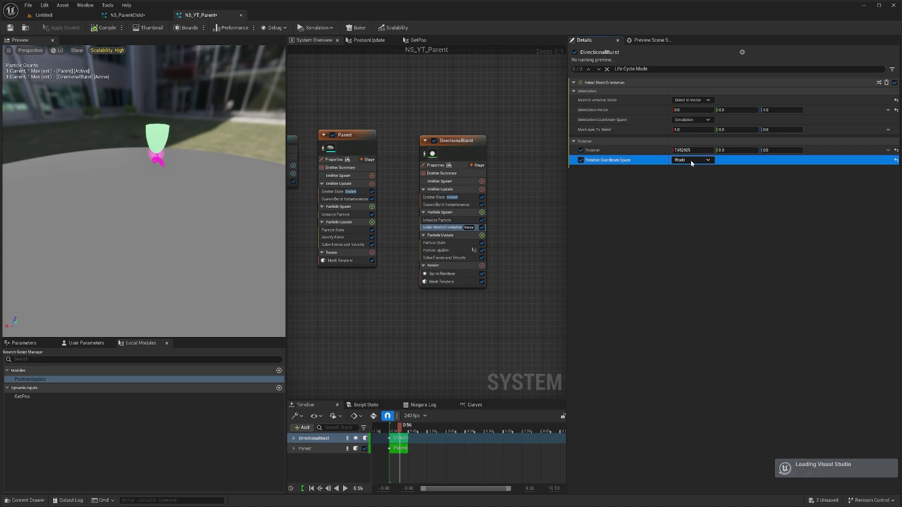
pyautogui.click(691, 163)
pyautogui.click(688, 194)
pyautogui.moveTo(682, 151); pyautogui.dragTo(683, 150)
pyautogui.moveTo(406, 425); pyautogui.dragTo(390, 426)
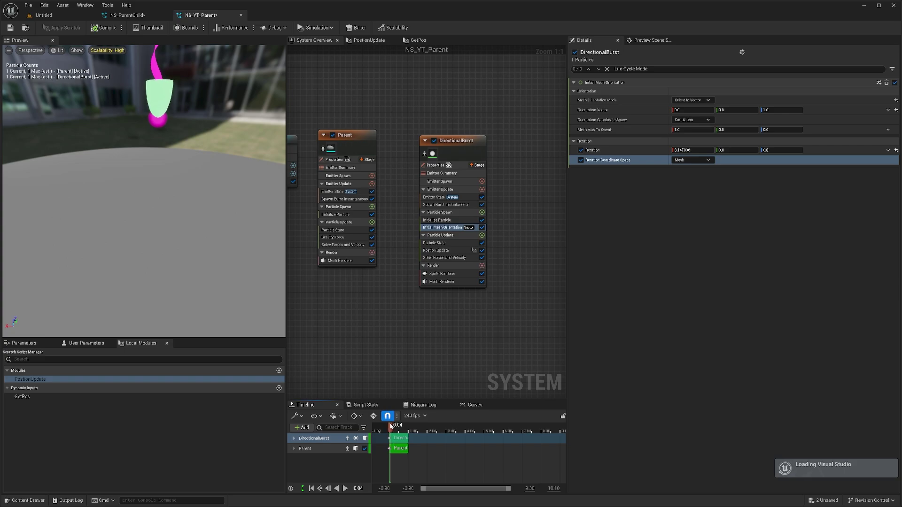
pyautogui.click(344, 489)
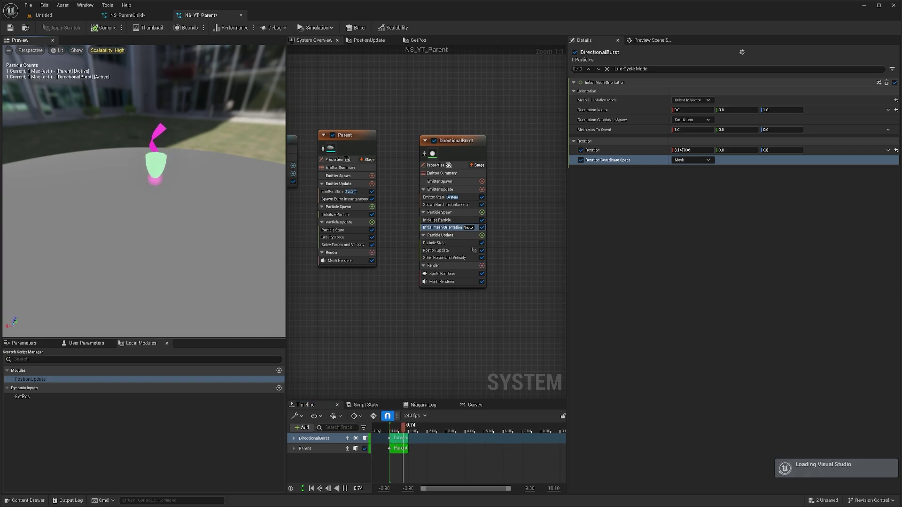
pyautogui.moveTo(407, 427)
pyautogui.mouseDown()
pyautogui.moveTo(392, 426)
pyautogui.moveTo(402, 426)
pyautogui.mouseUp()
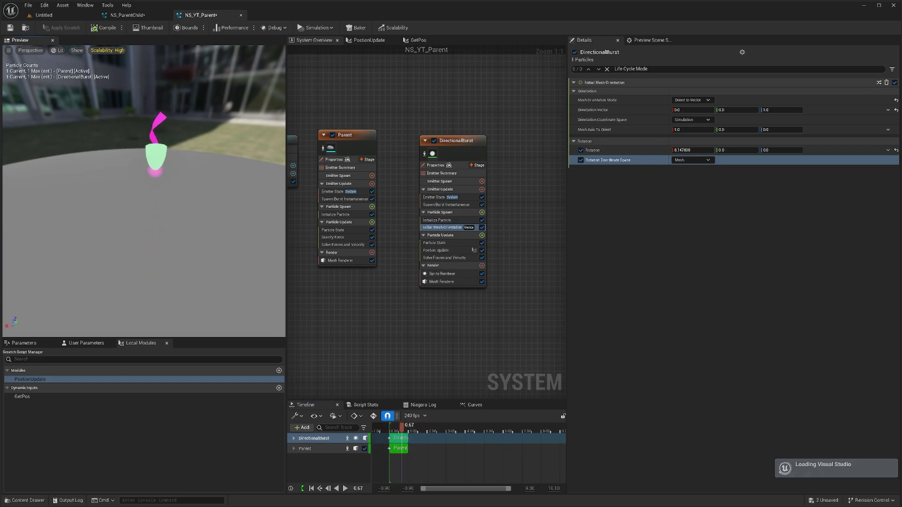
pyautogui.moveTo(202, 155); pyautogui.dragTo(209, 214)
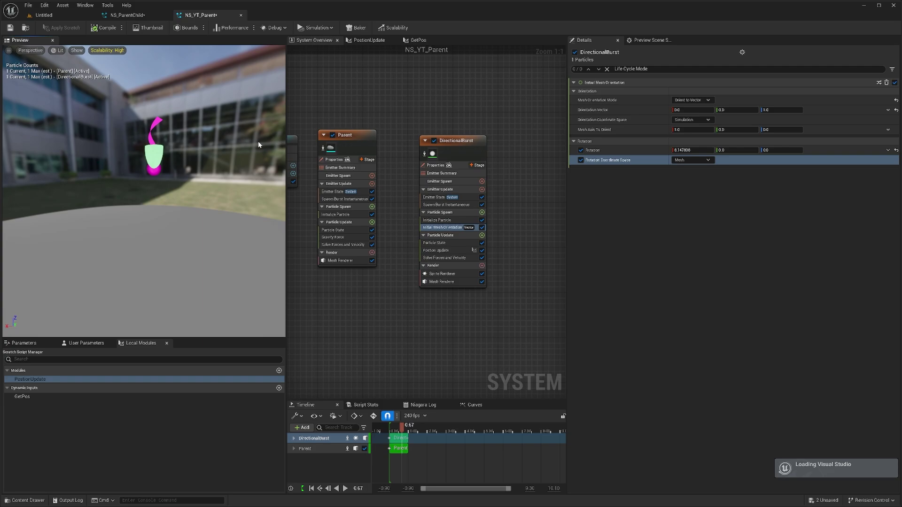